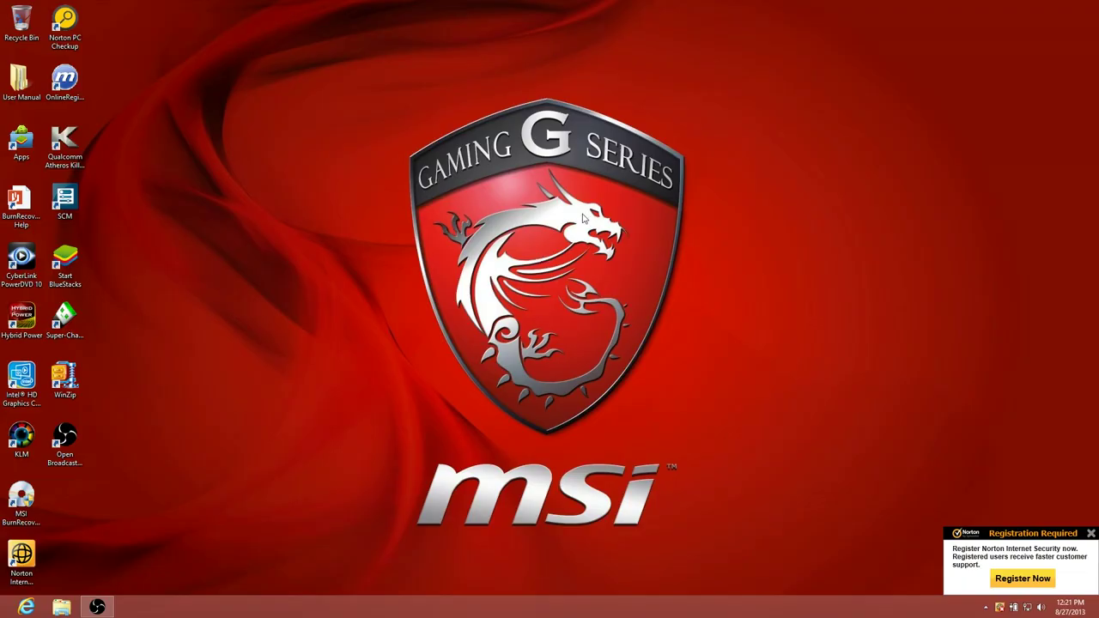
drag(181, 30, 905, 574)
drag(111, 5, 940, 591)
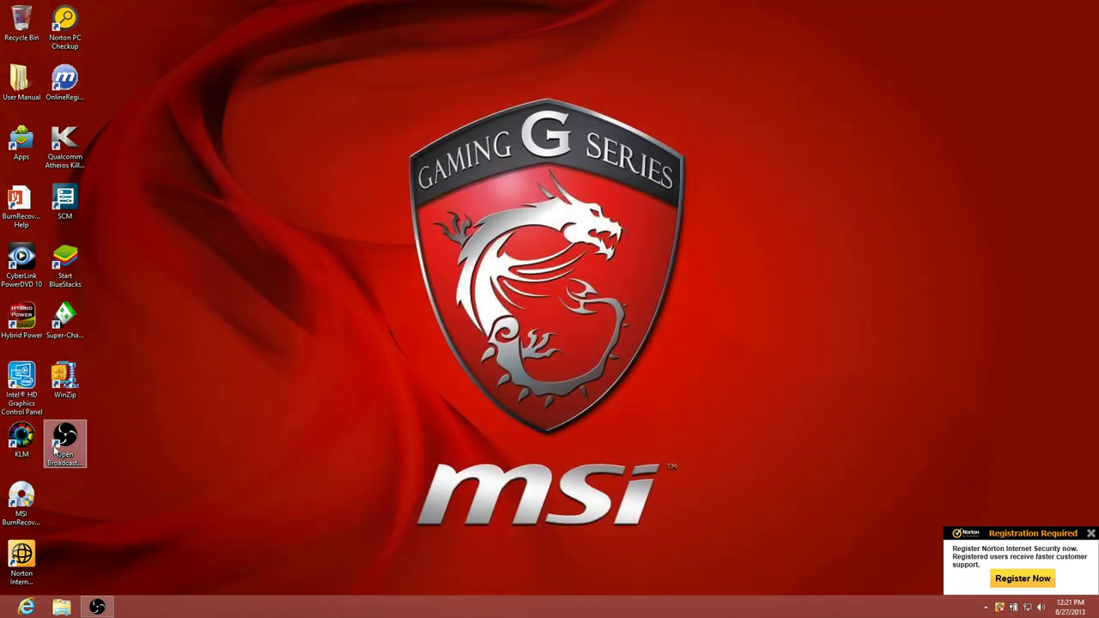
Delete the Open Broadcaster Software shortcut from the desktop by moving it to the Recycle Bin
drag(62, 438, 27, 28)
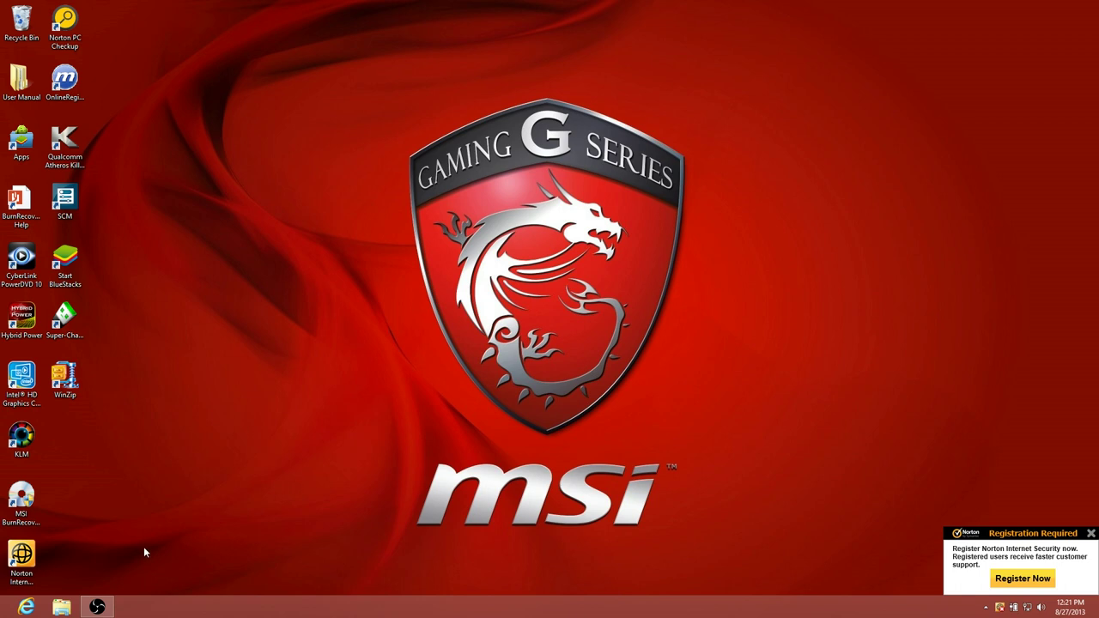
Set the taskbar to use small taskbar buttons and apply the change
right_click(225, 609)
click(253, 599)
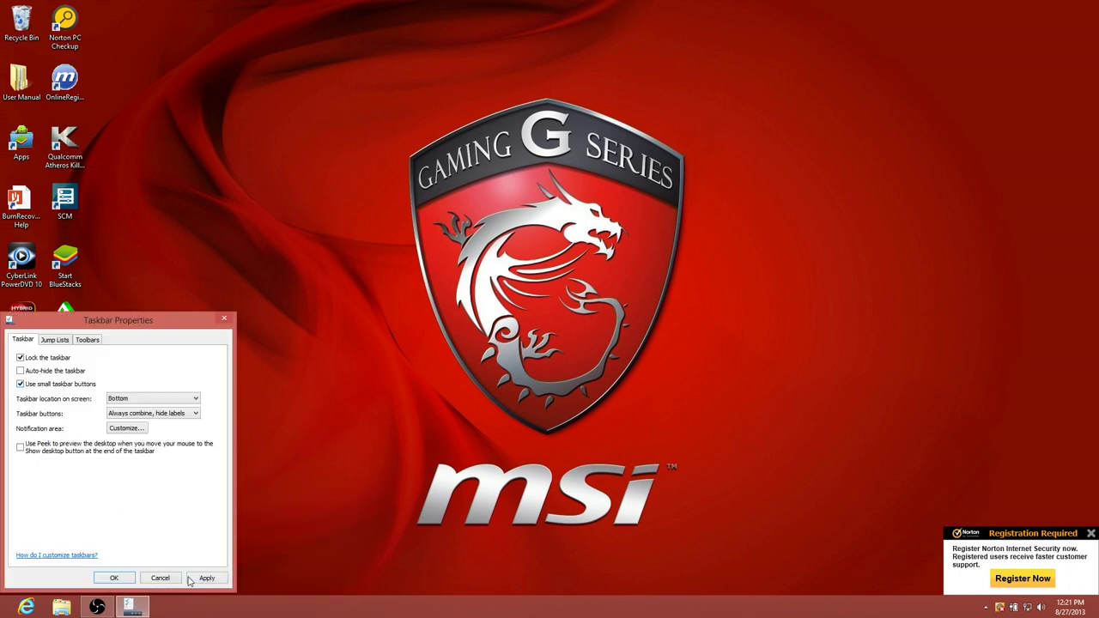
click(189, 578)
click(109, 577)
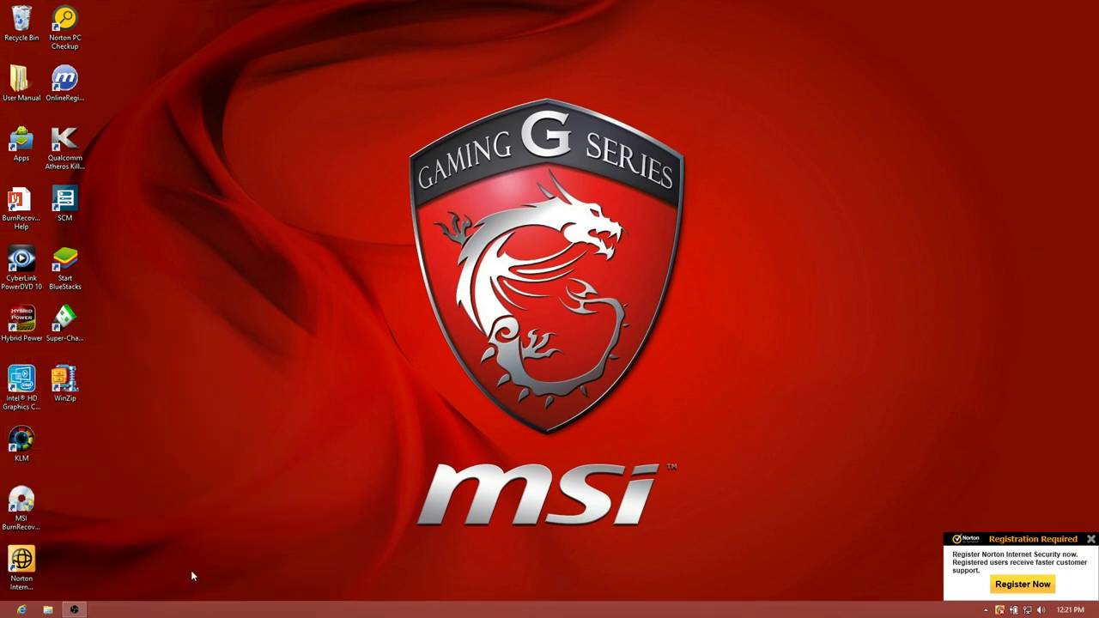
Switch to Internet Explorer, search for "pc dcrapifier", open the PC Decrapifier download page, and minimize the browser
click(22, 609)
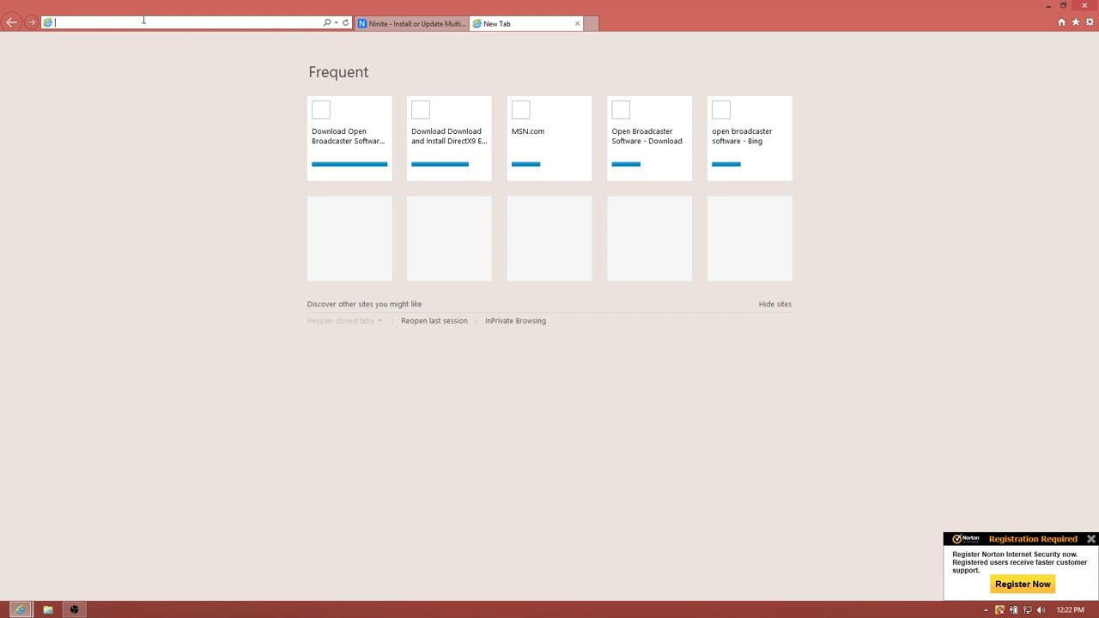
text(pc dcrapif)
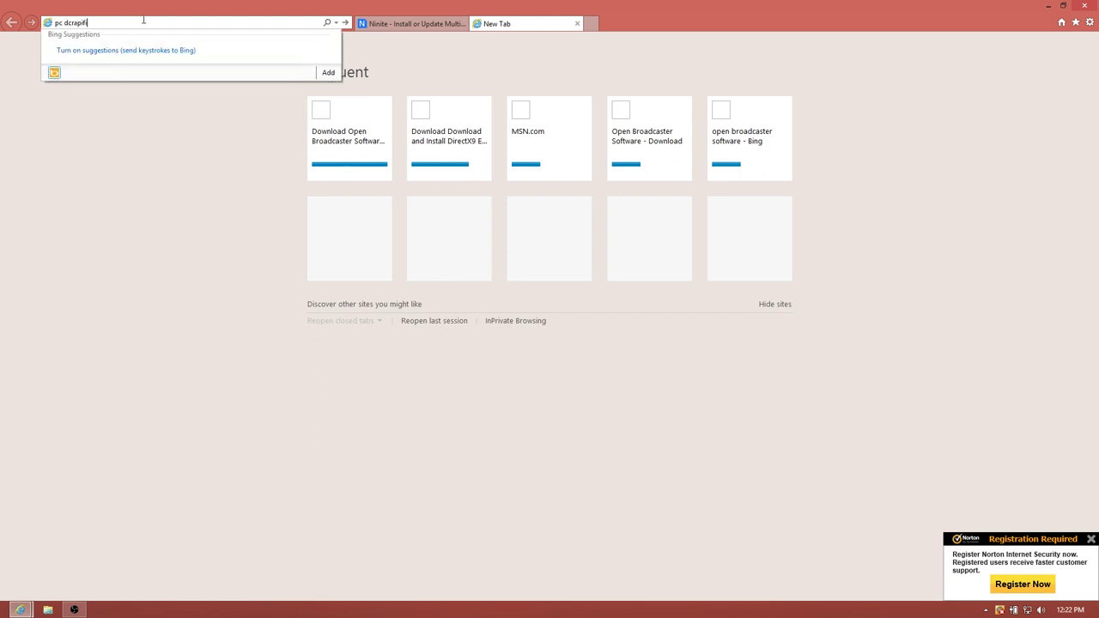
text(ier)
key(Return)
click(142, 140)
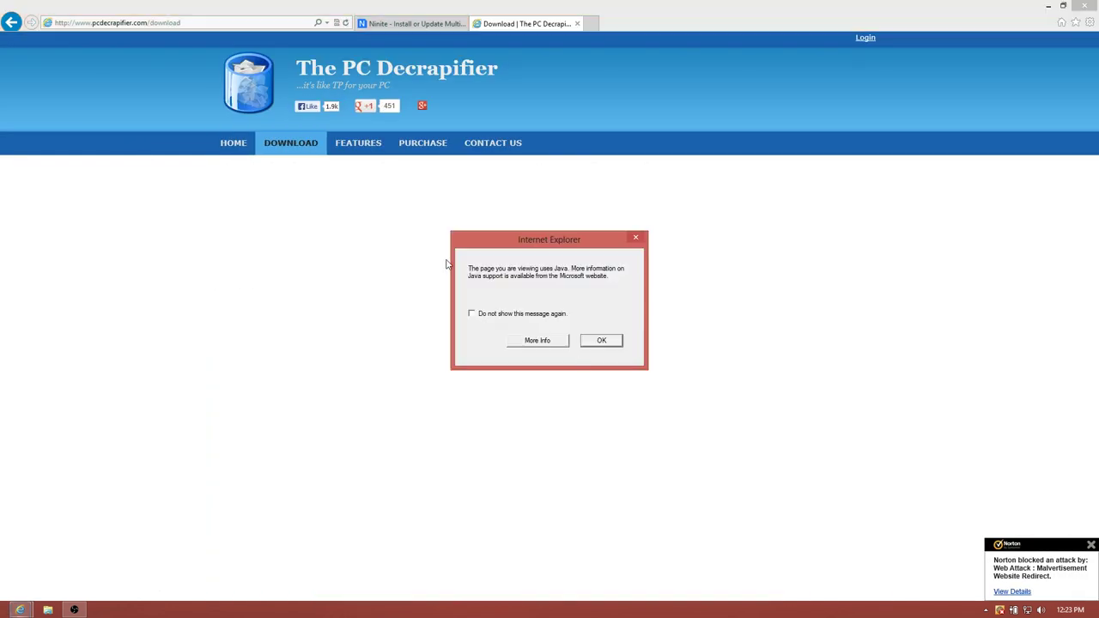
click(596, 338)
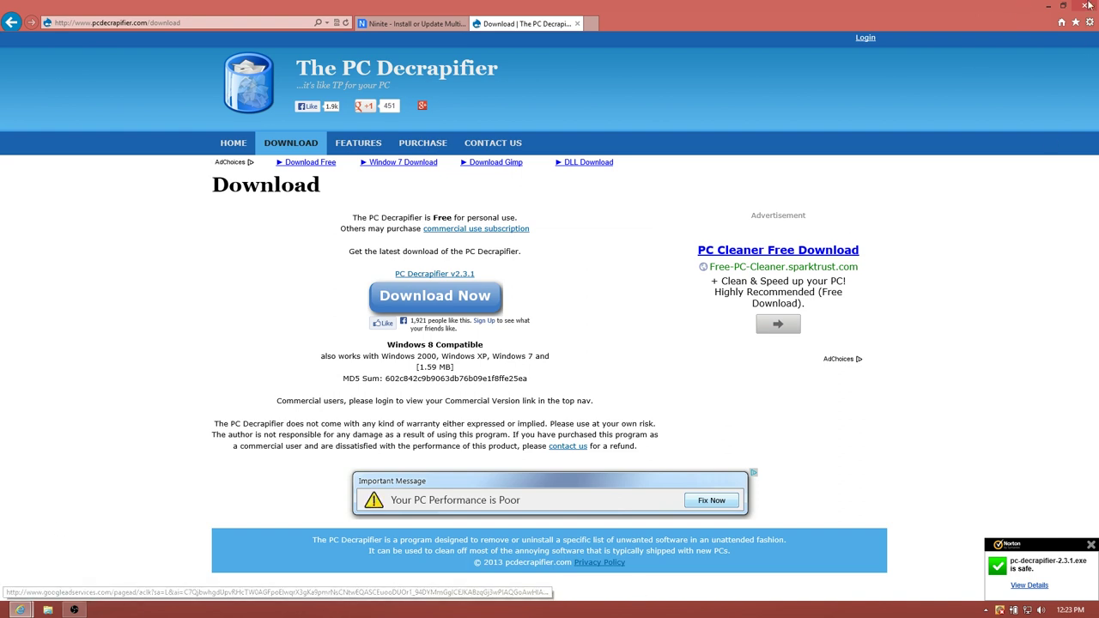
click(1049, 6)
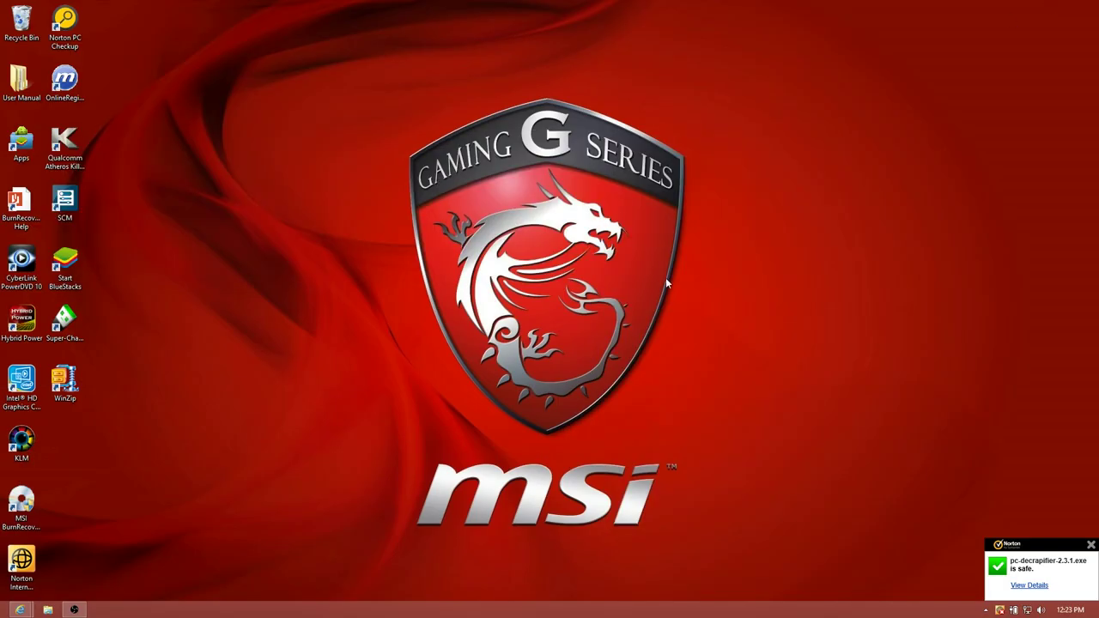
In PC Decrapifier, answer Yes to running it on a brand new computer and continue
mouse_move(20, 608)
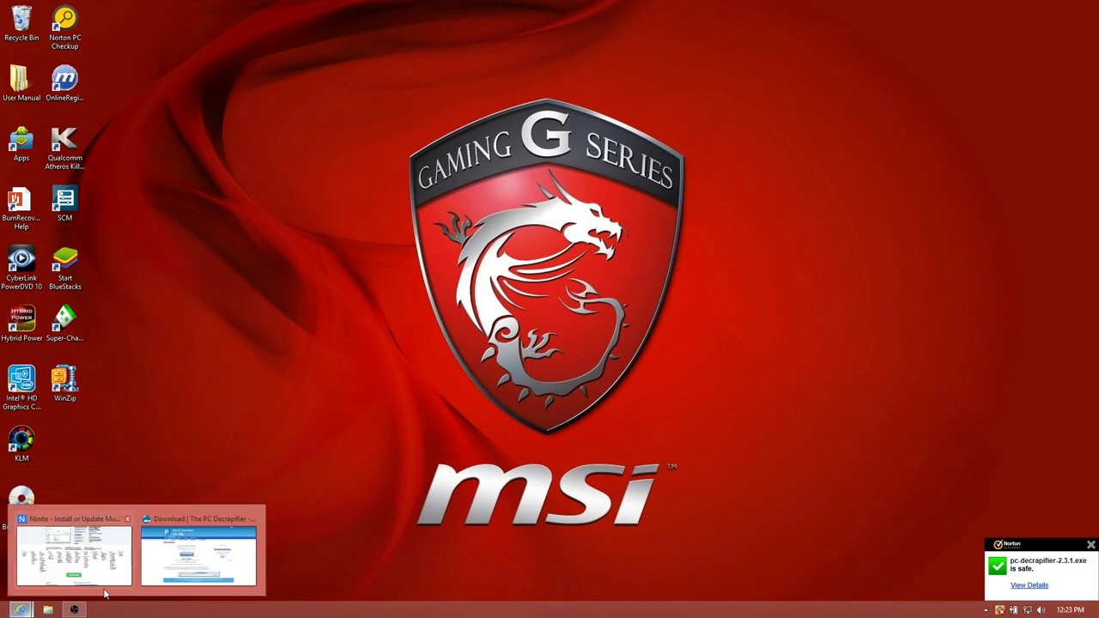
mouse_move(168, 573)
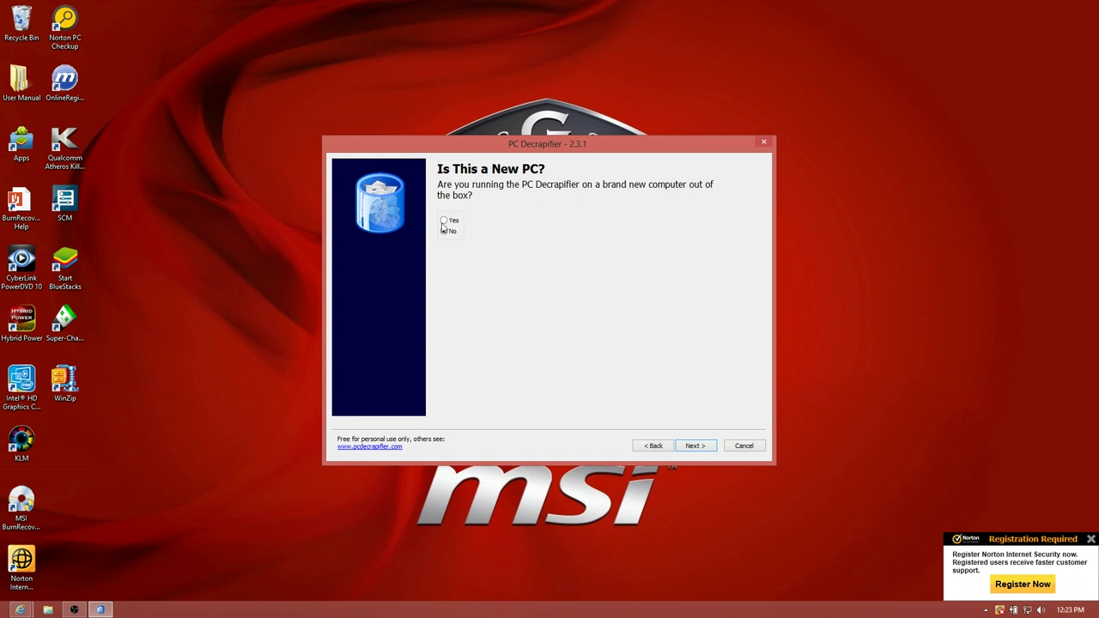
click(444, 222)
click(699, 448)
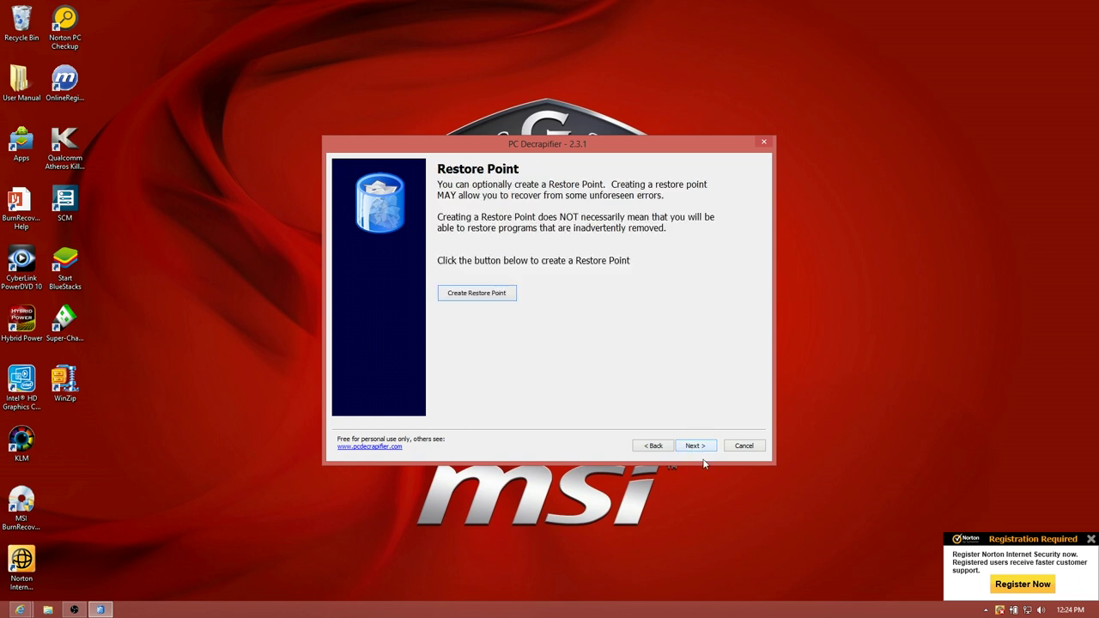
Create a restore point and continue to the list of items to uninstall
click(485, 295)
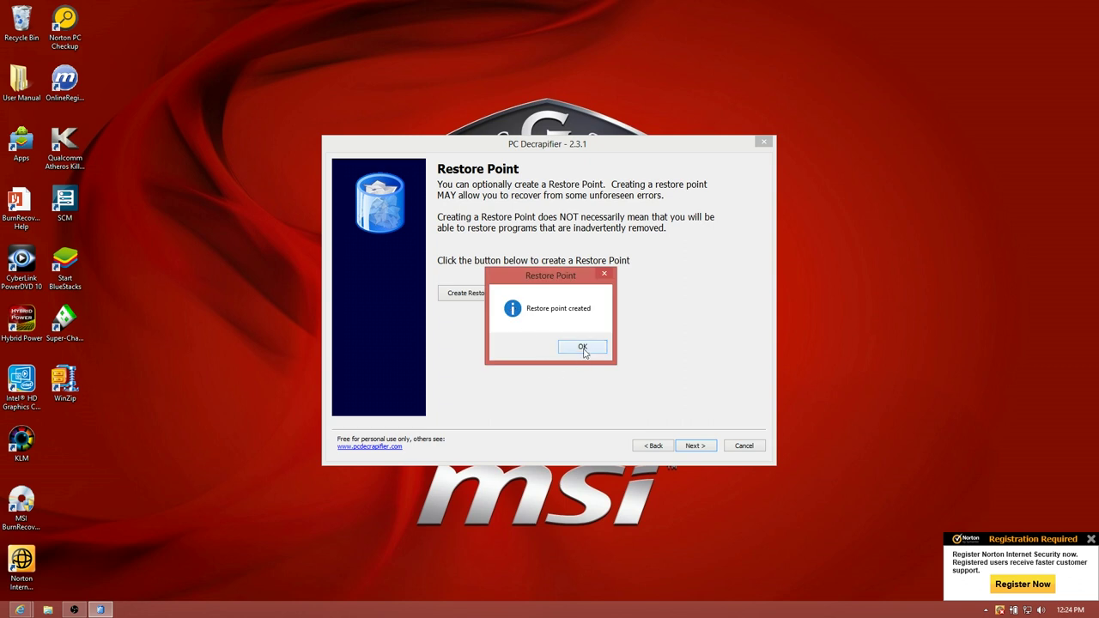
click(582, 347)
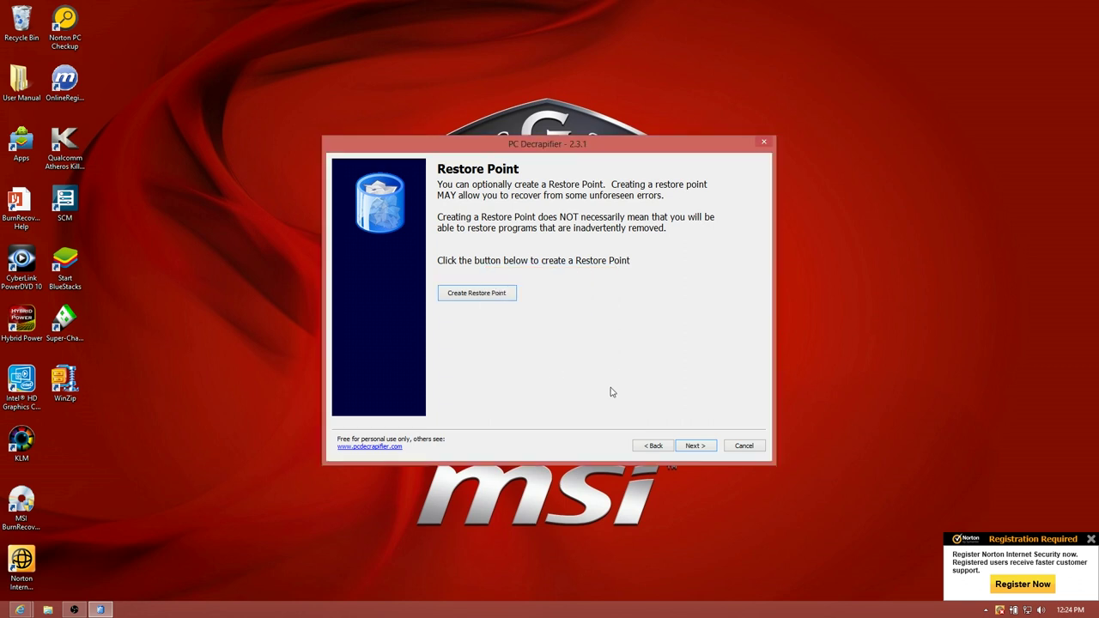
click(697, 447)
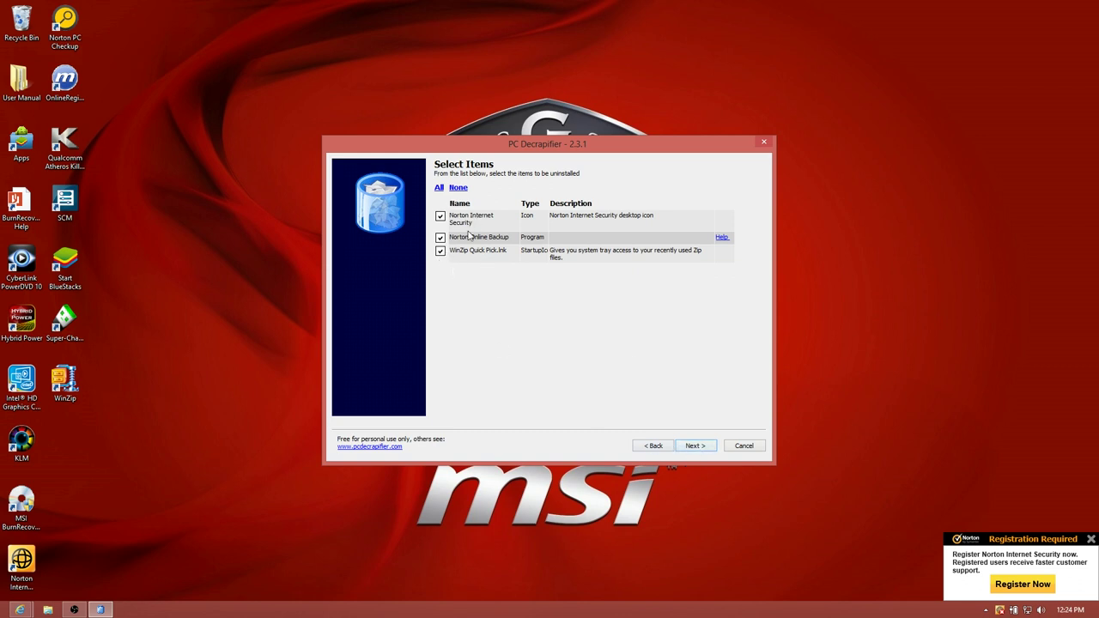
Remove the preselected Norton Internet Security icon, Norton Online Backup and WinZip Quick Pick startup item, and move the wizard window slightly higher
click(696, 446)
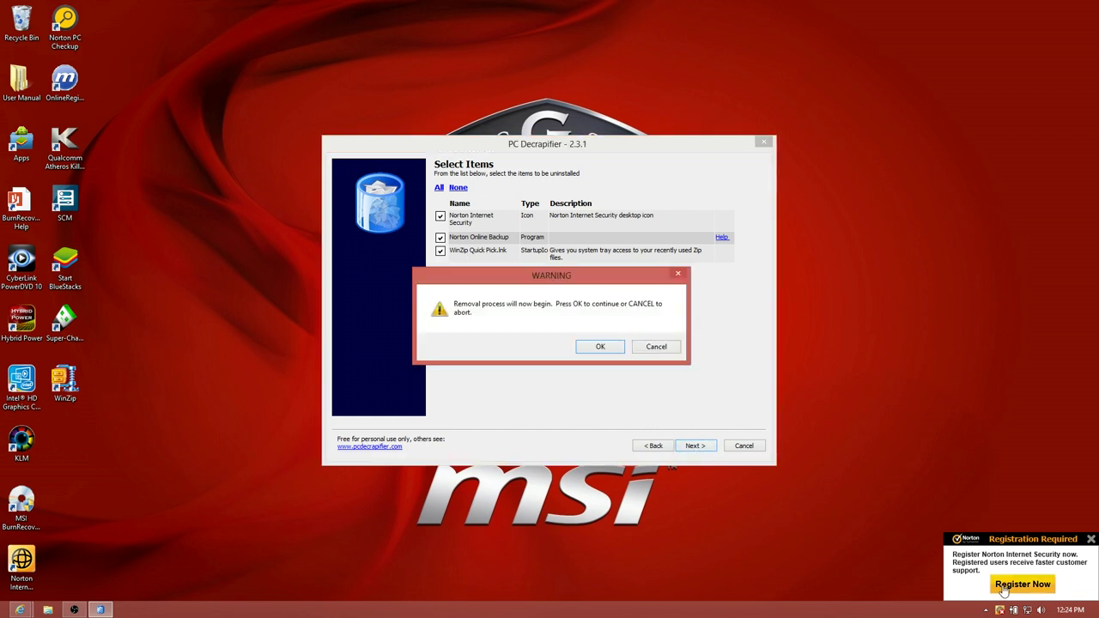
click(611, 347)
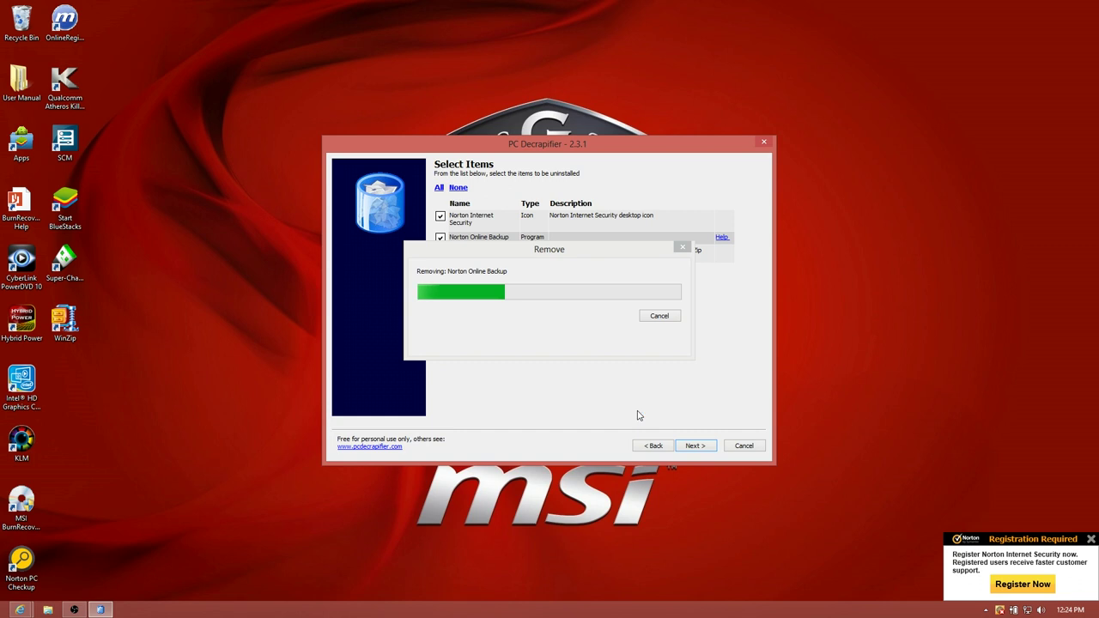
drag(587, 144, 585, 109)
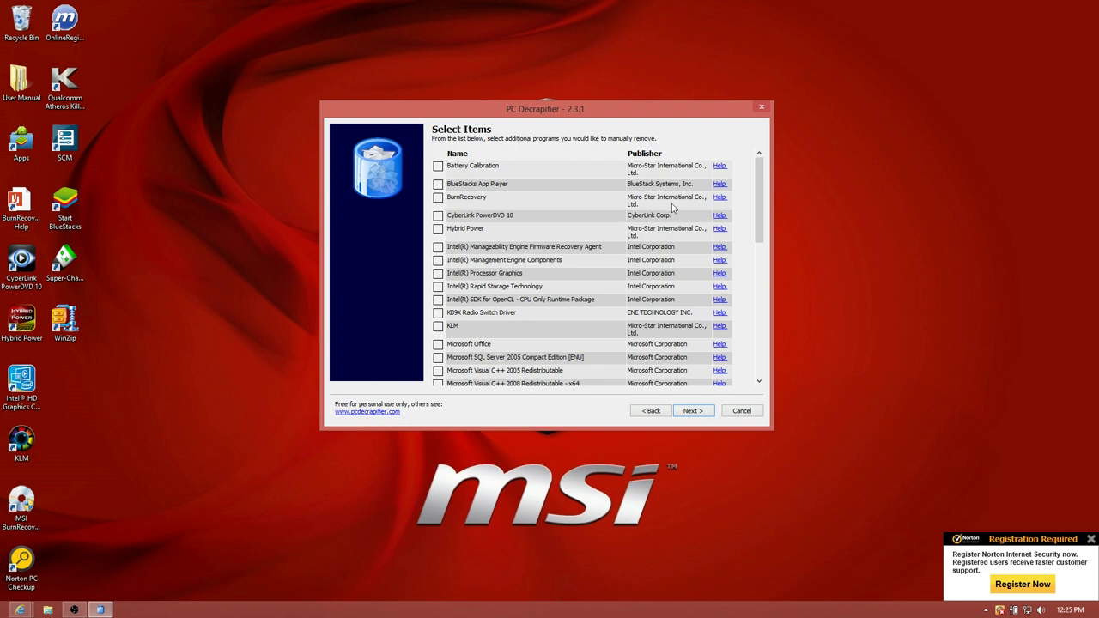
Mark BlueStacks App Player, CyberLink PowerDVD 10, Norton Anti-Theft, Norton Internet Security and Norton PC Checkup for removal
click(438, 183)
click(438, 215)
scroll(512, 244, down, 1)
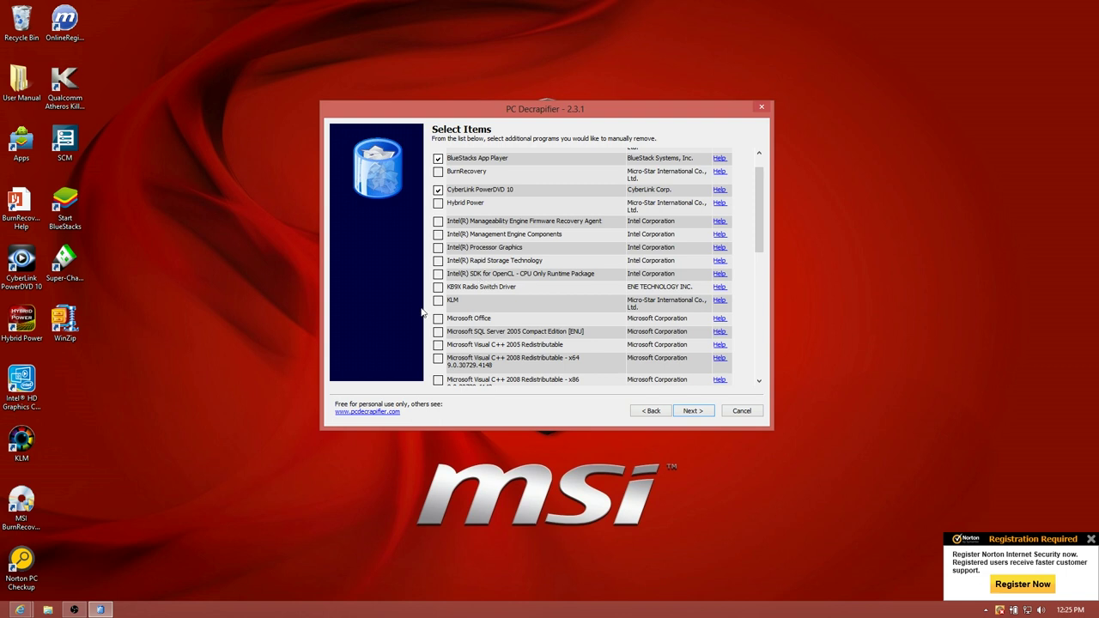
scroll(531, 284, down, 1)
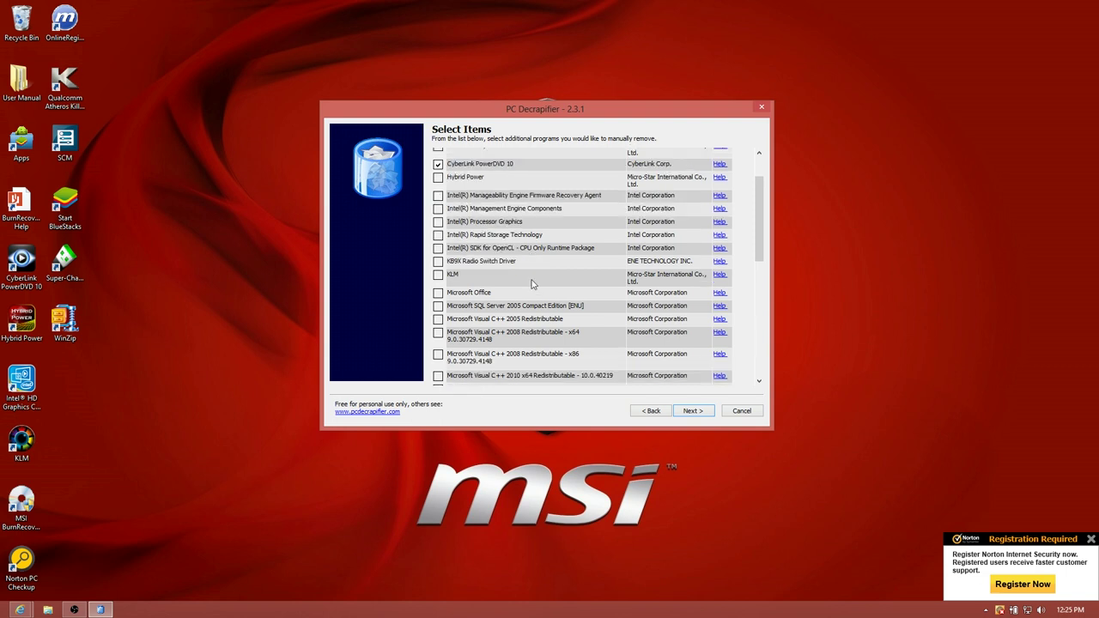
scroll(531, 284, down, 1)
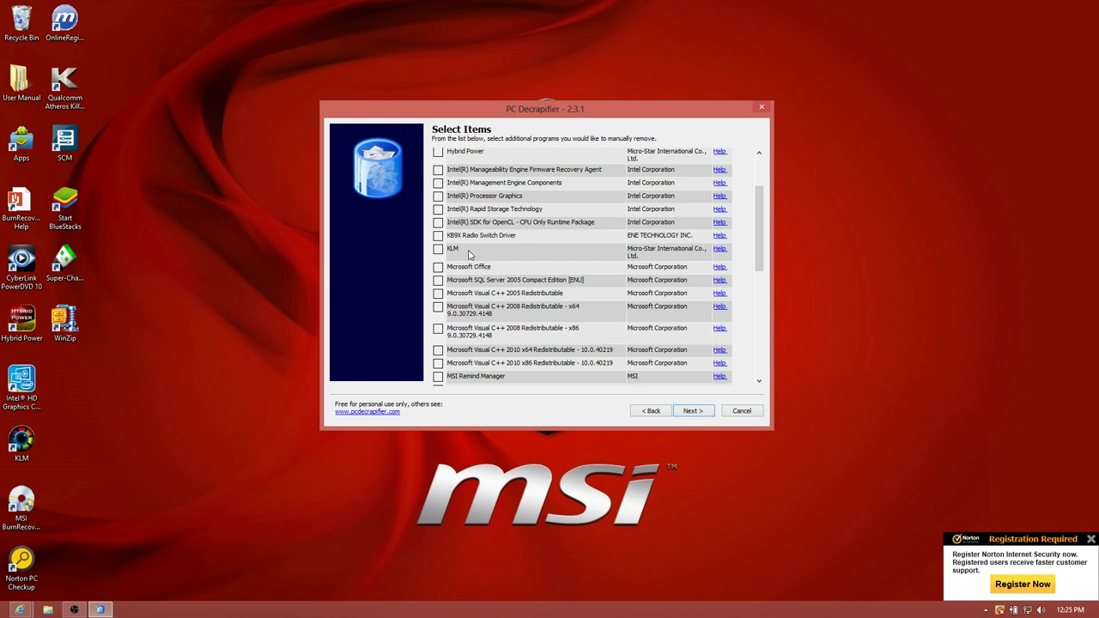
scroll(498, 258, down, 4)
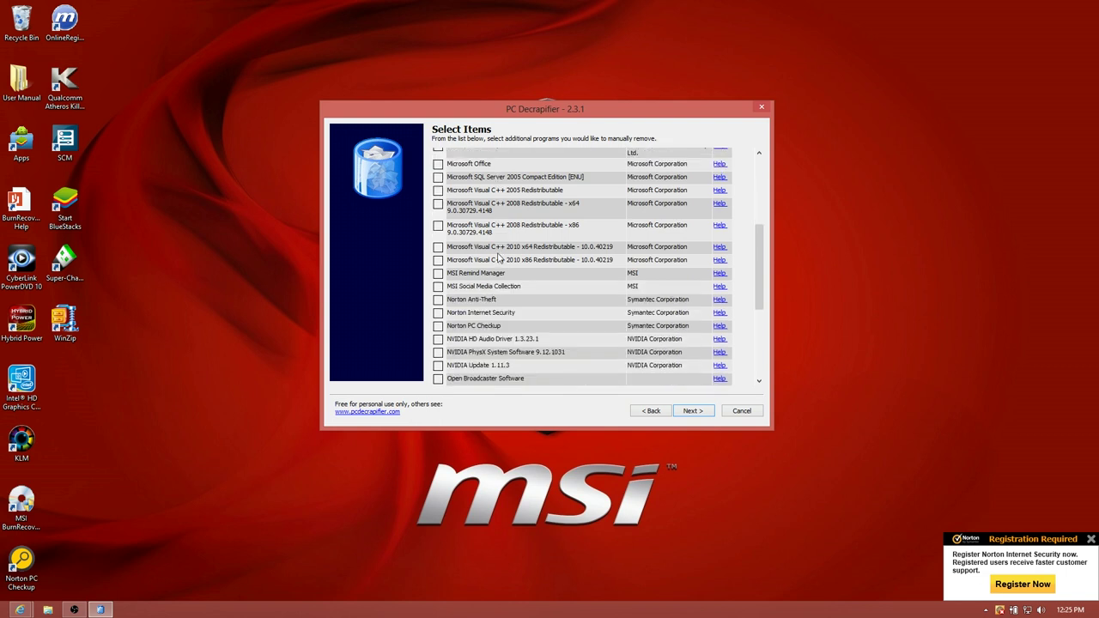
scroll(500, 257, down, 1)
click(439, 274)
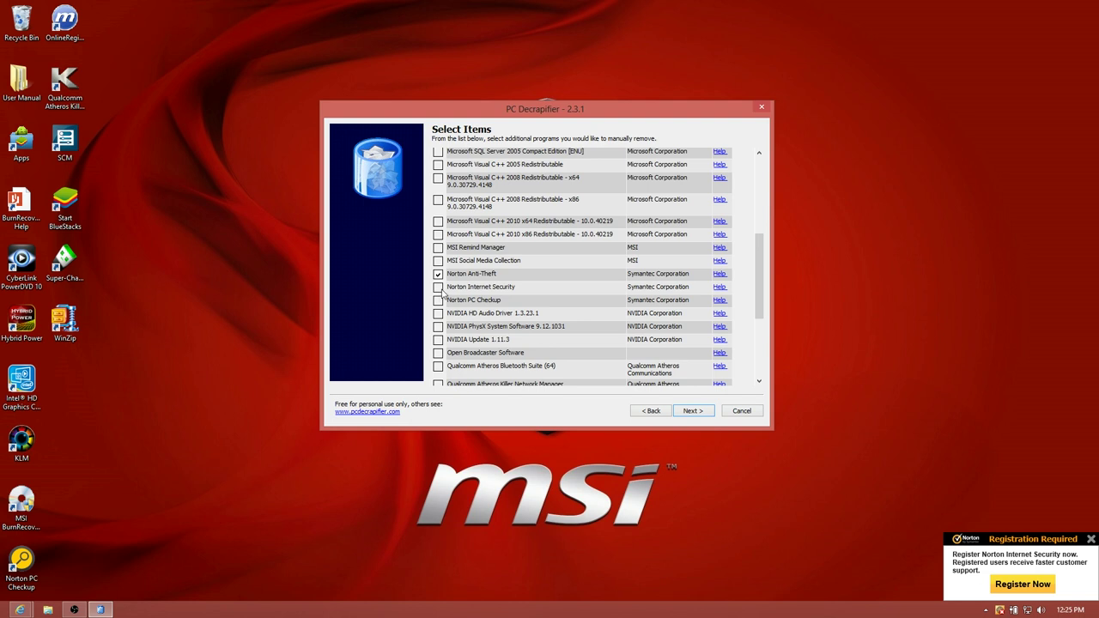
click(438, 300)
scroll(551, 298, down, 2)
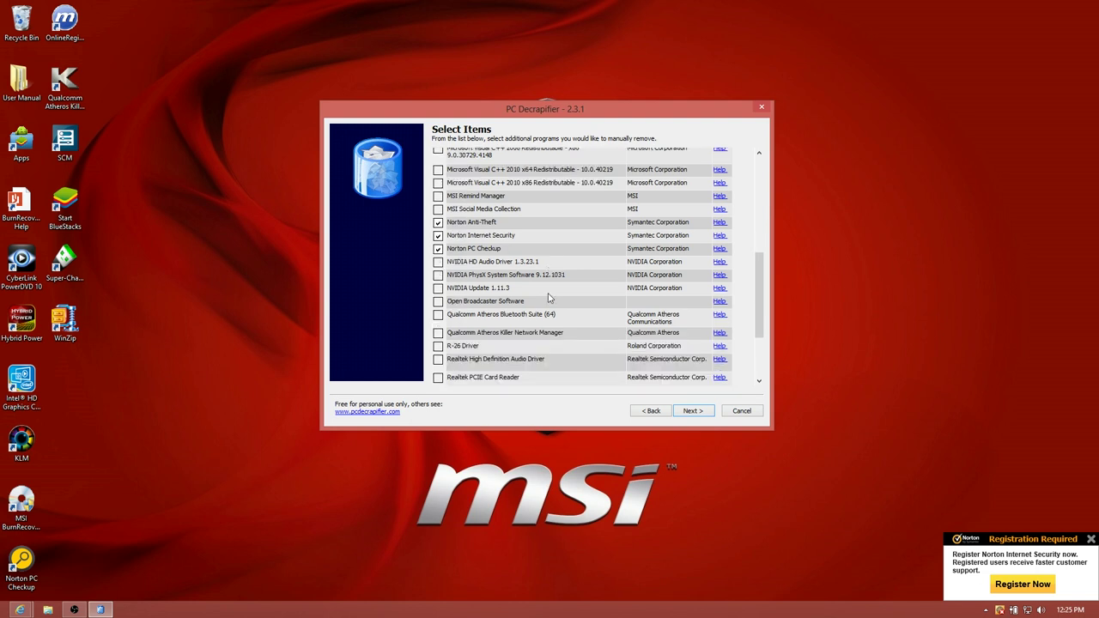
scroll(560, 314, down, 2)
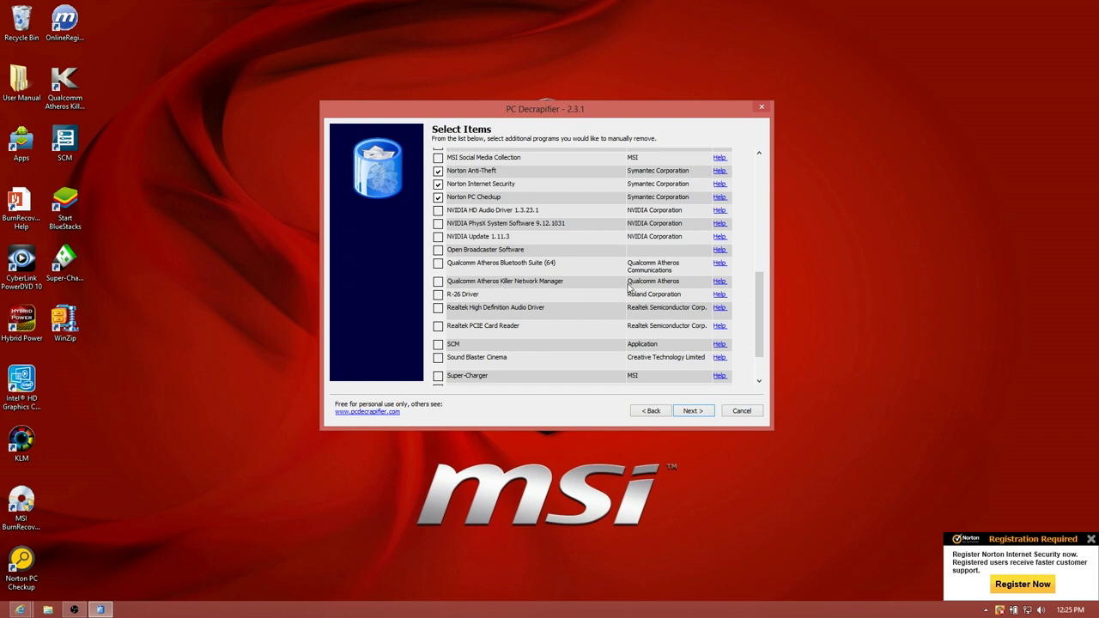
scroll(473, 297, down, 1)
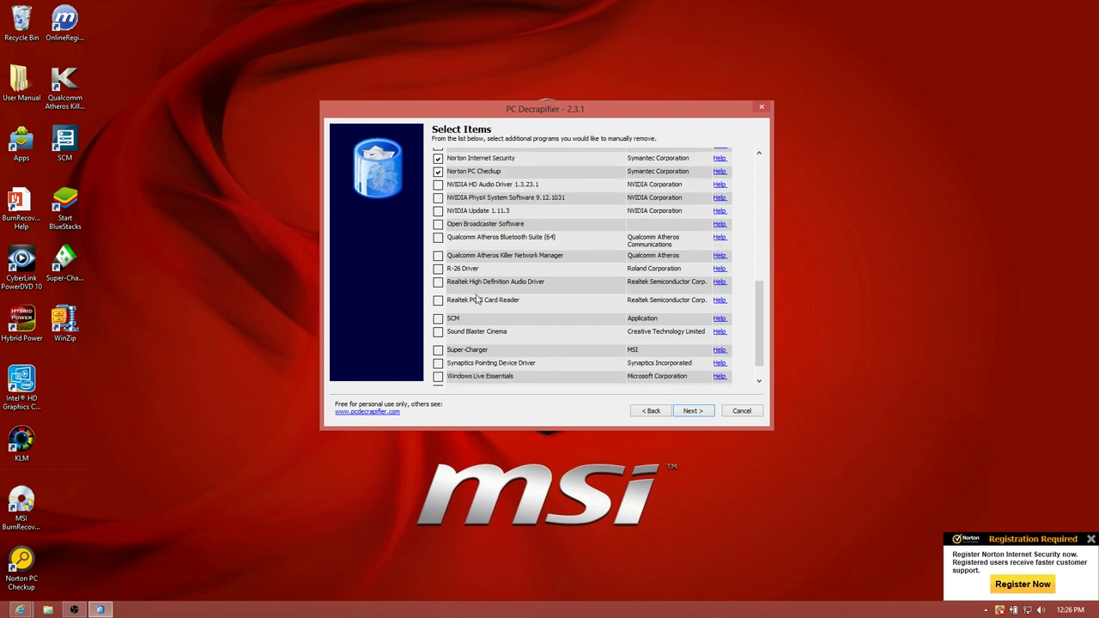
scroll(518, 324, down, 1)
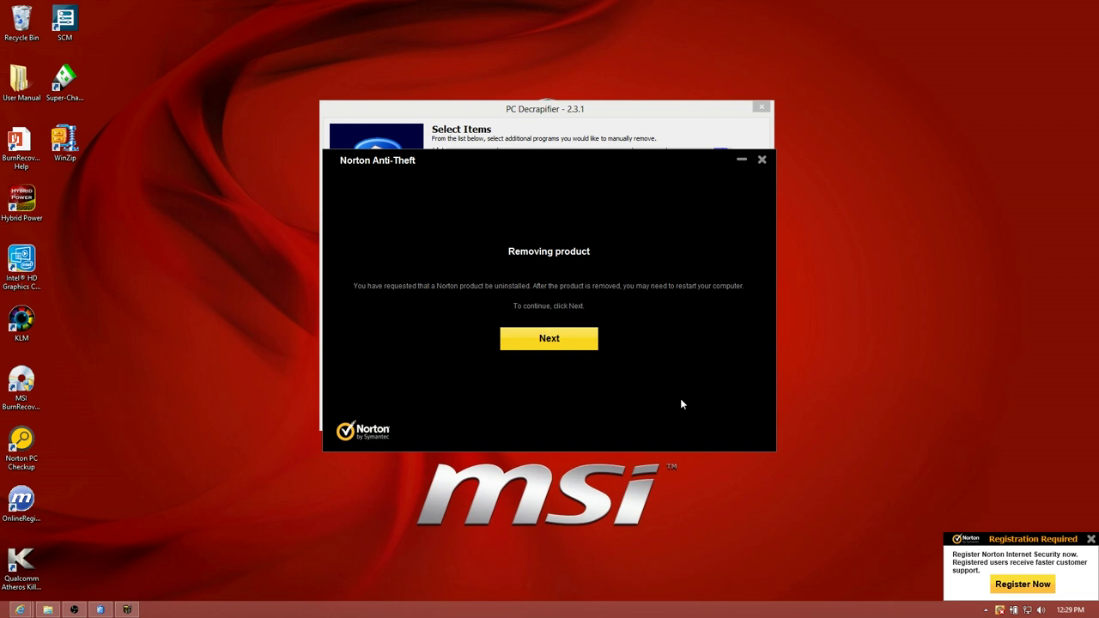
Uninstall Norton Anti-Theft and decline the computer restart
click(562, 337)
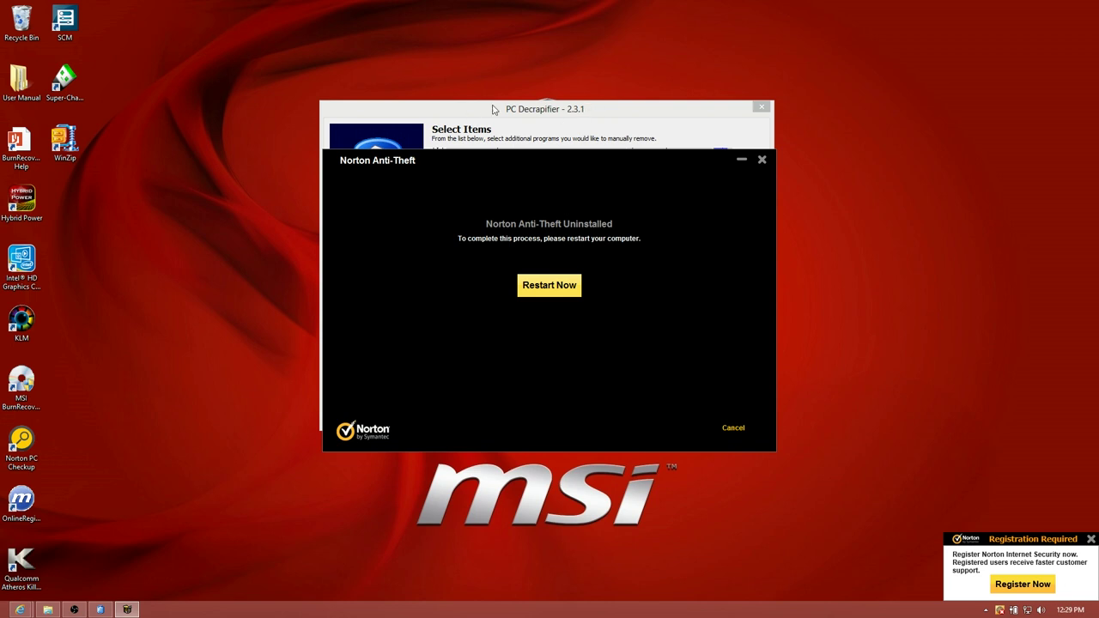
click(733, 428)
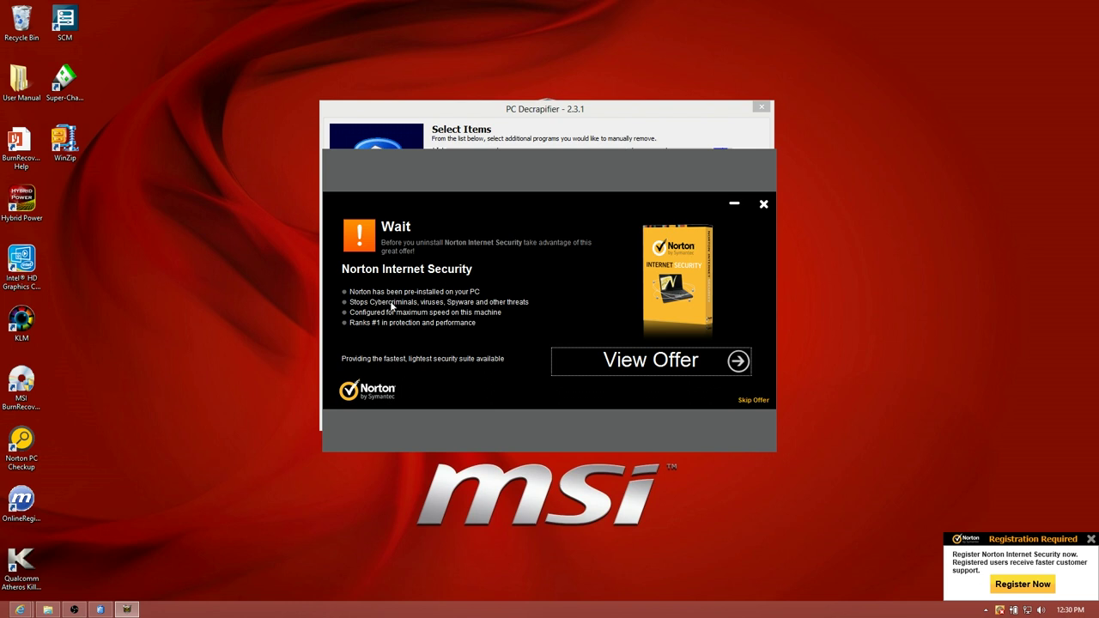
Uninstall Norton Internet Security with all user data, skipping the special offer and declining the Norton Identity Safe installation
click(755, 402)
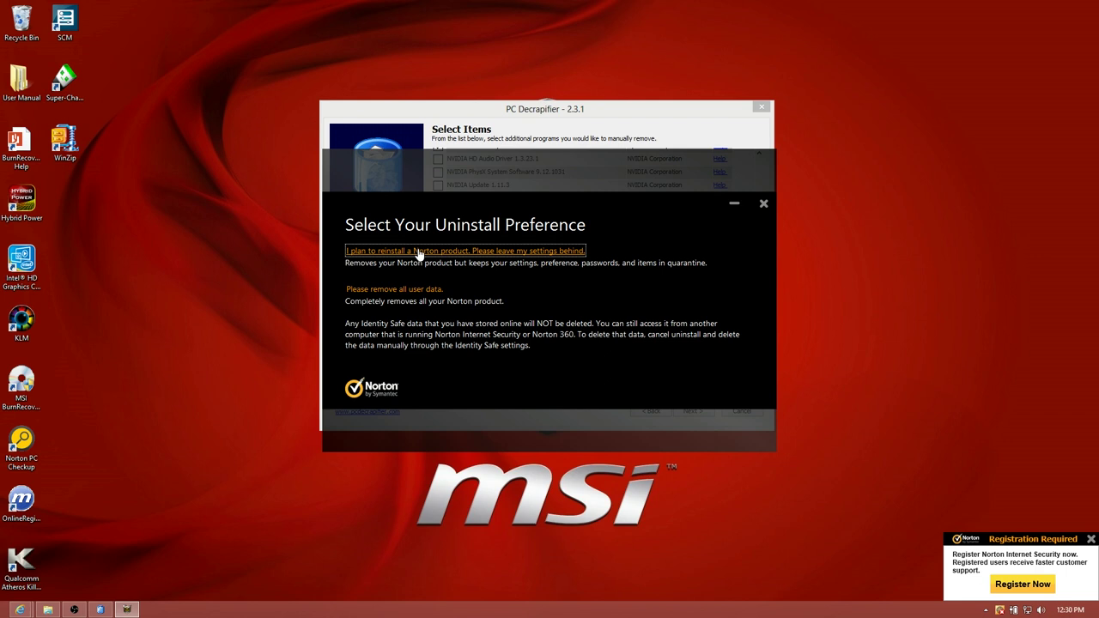
click(417, 290)
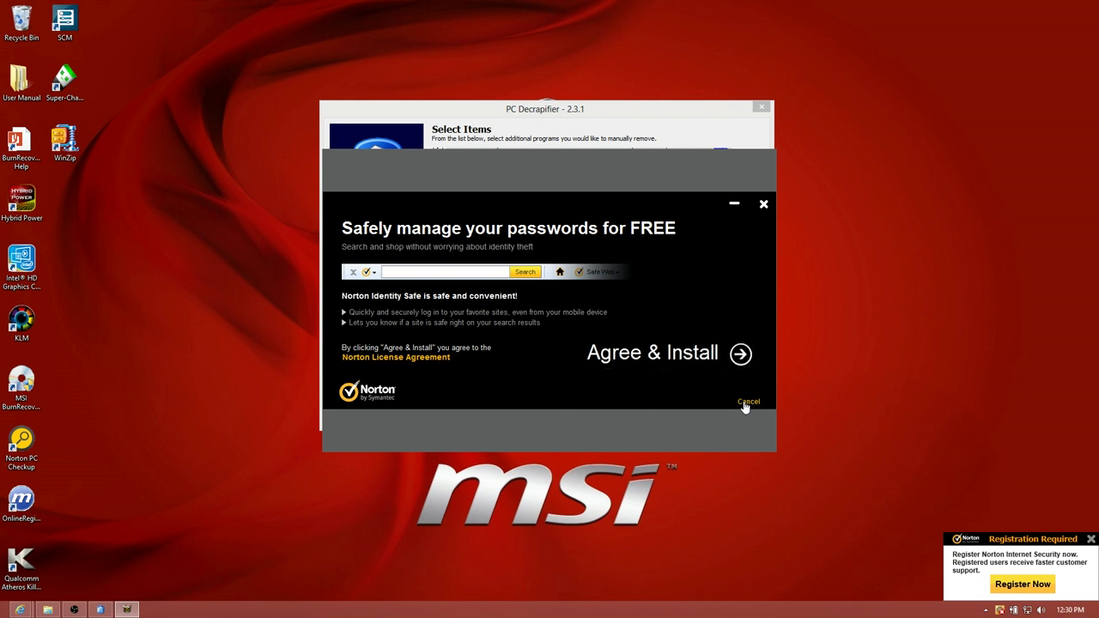
click(745, 405)
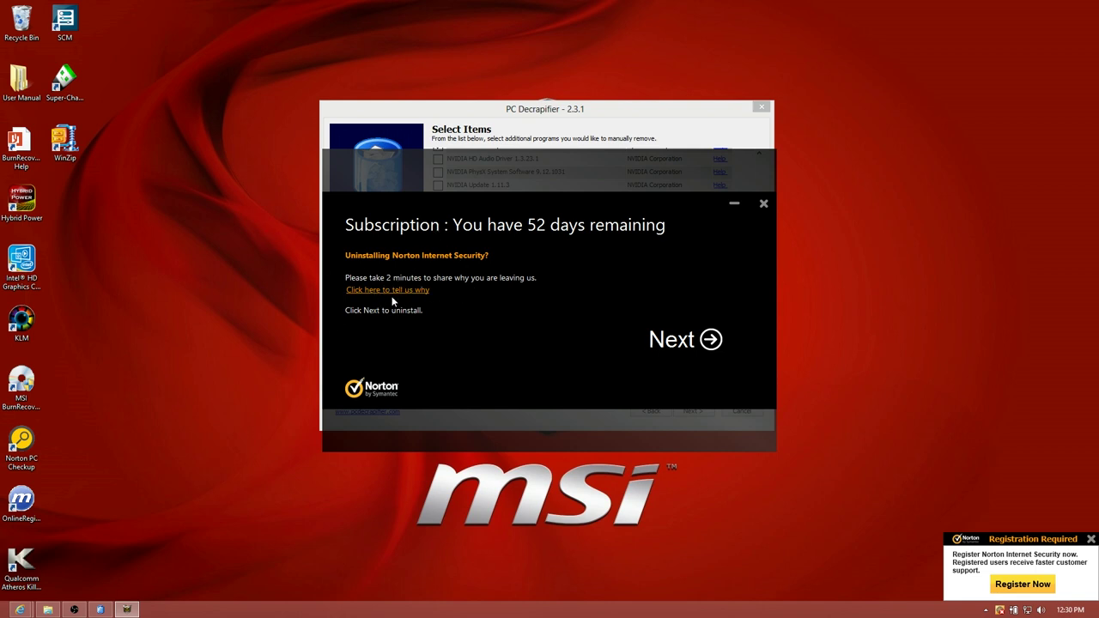
click(711, 340)
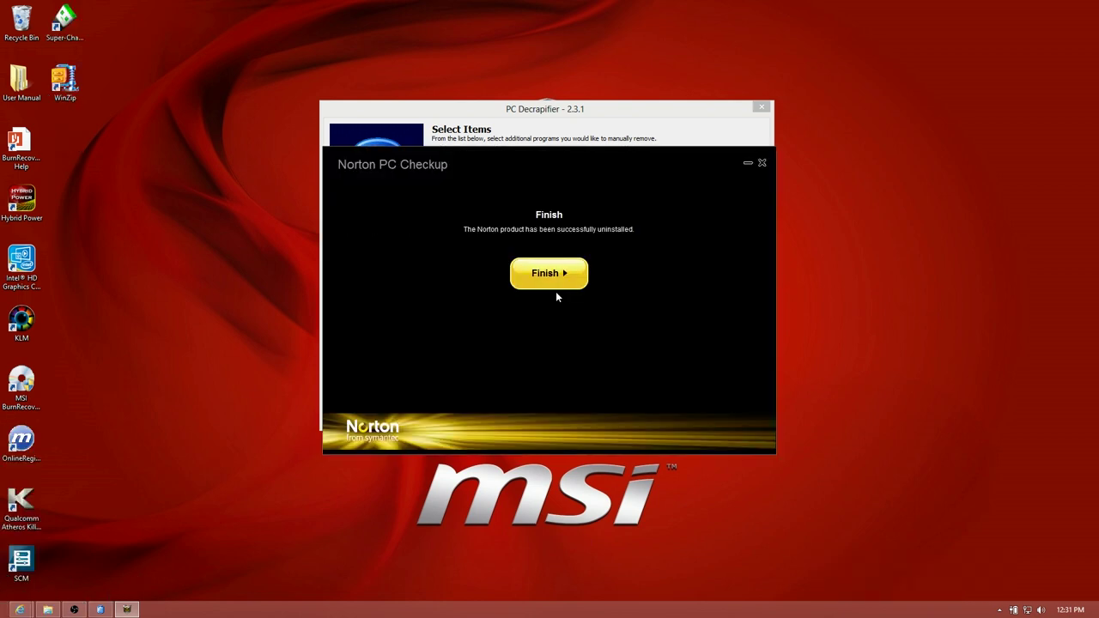
Close the Norton PC Checkup uninstaller and finish the PC Decrapifier wizard without submitting feedback
click(554, 287)
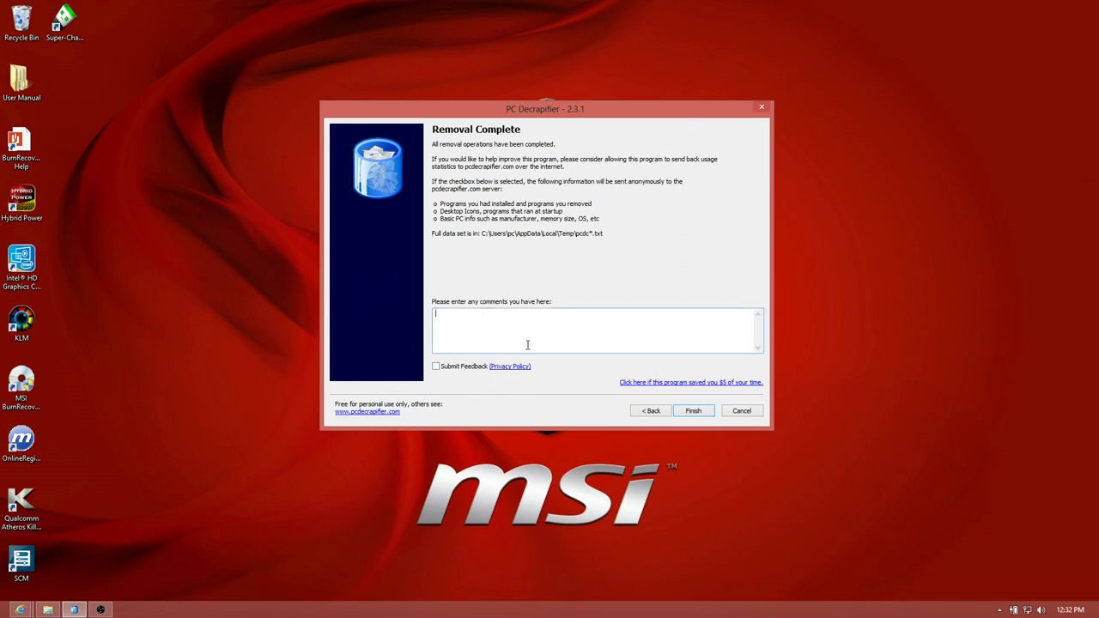
click(473, 344)
click(709, 411)
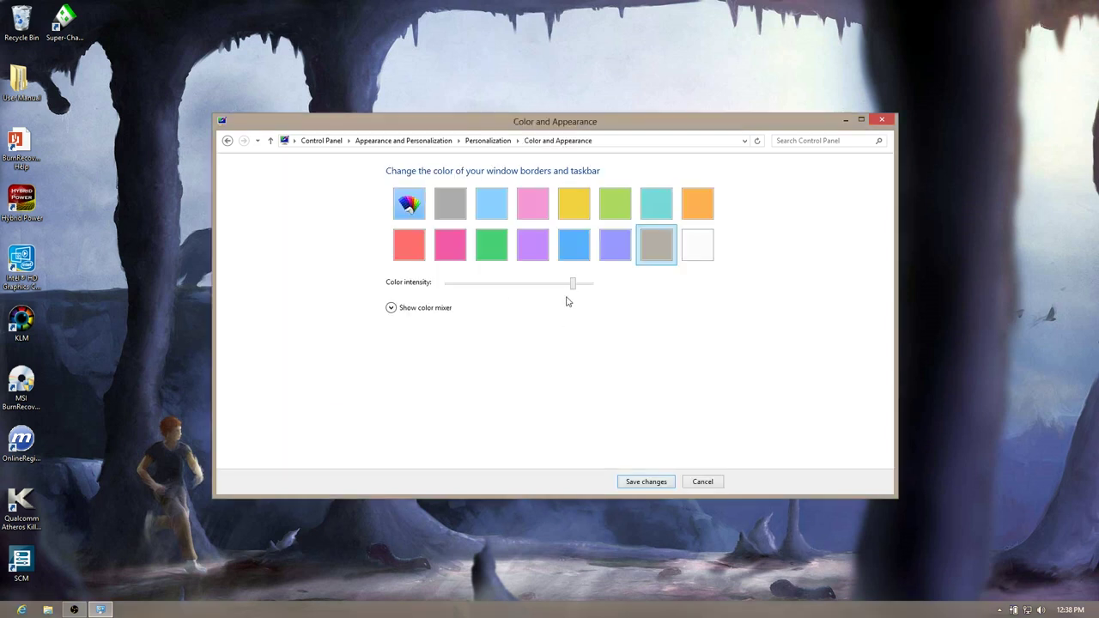
Lower the color intensity of the window borders and taskbar, save the changes and close the Personalization window
drag(572, 287, 543, 283)
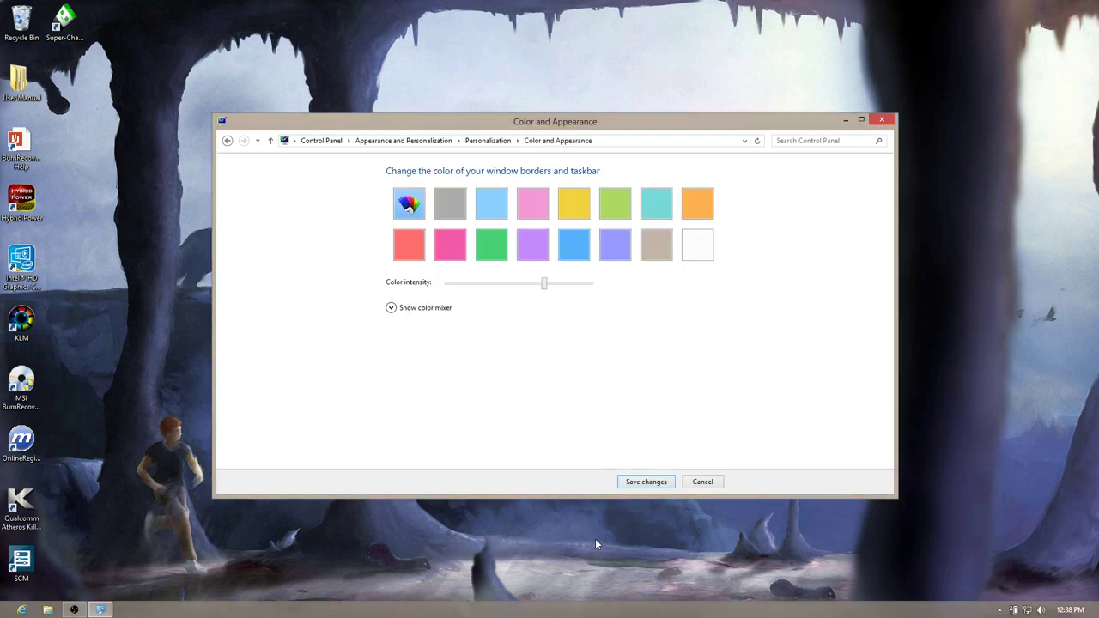
click(646, 482)
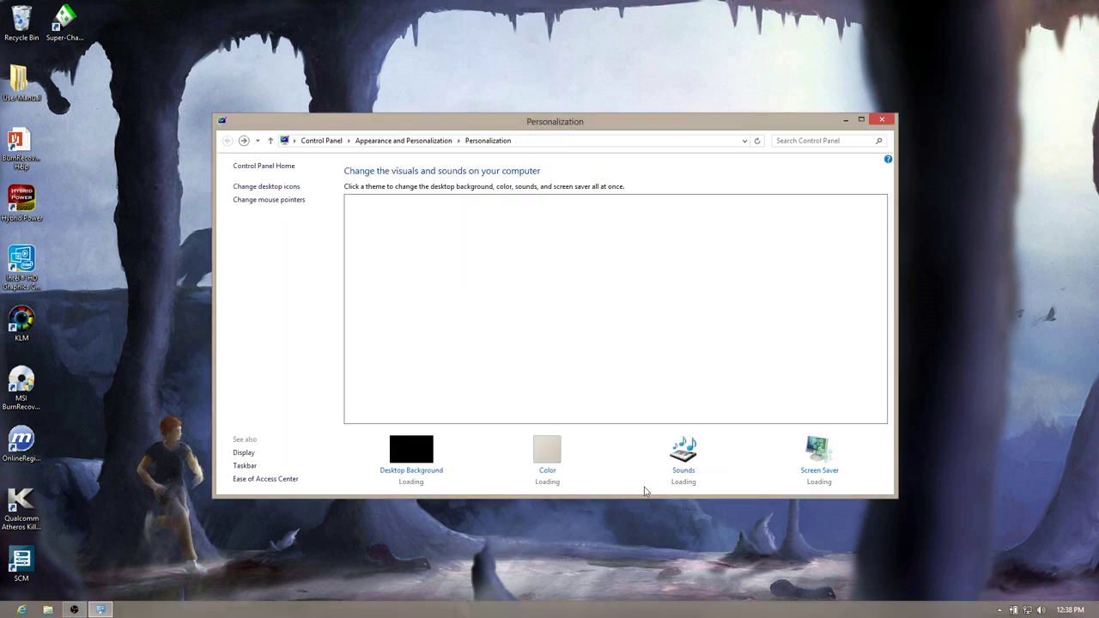
click(882, 119)
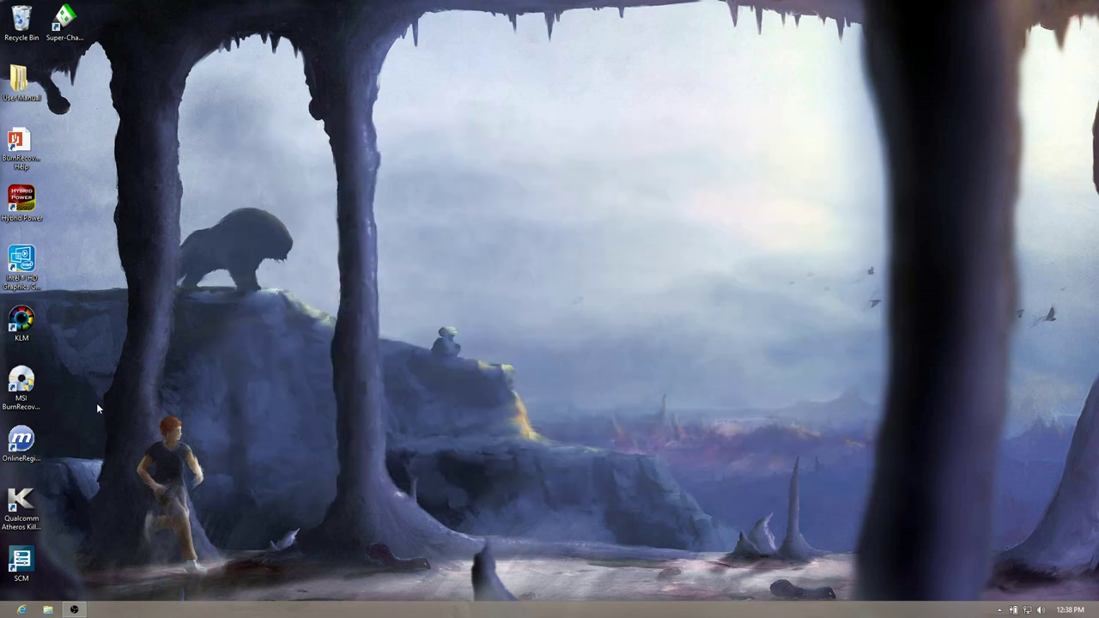
Open ninite.com in Internet Explorer and maximize the browser window
click(21, 610)
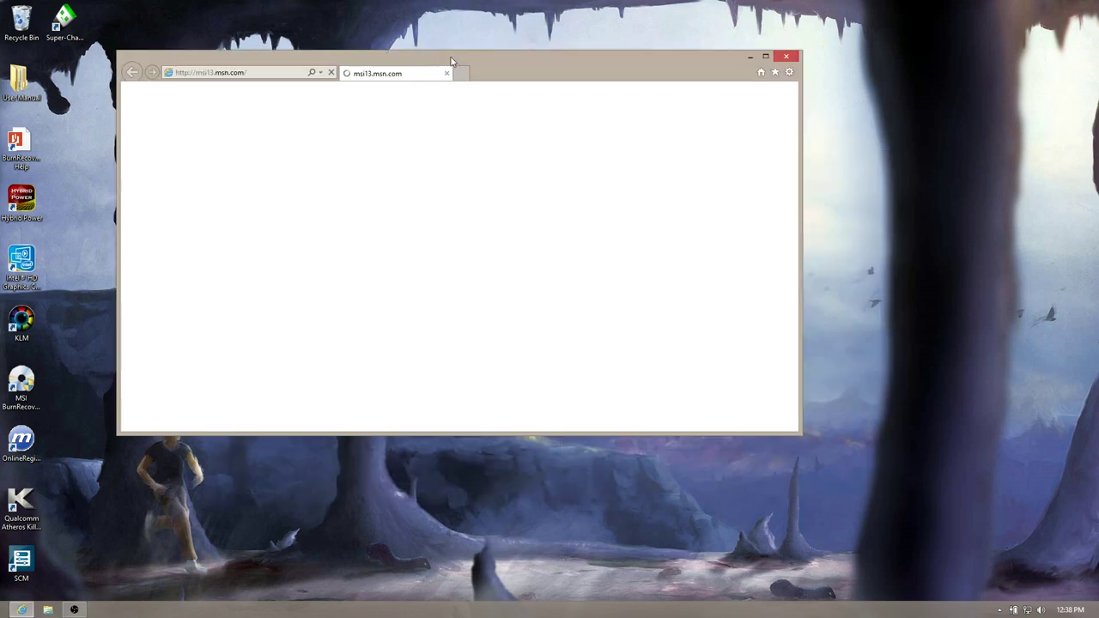
click(268, 77)
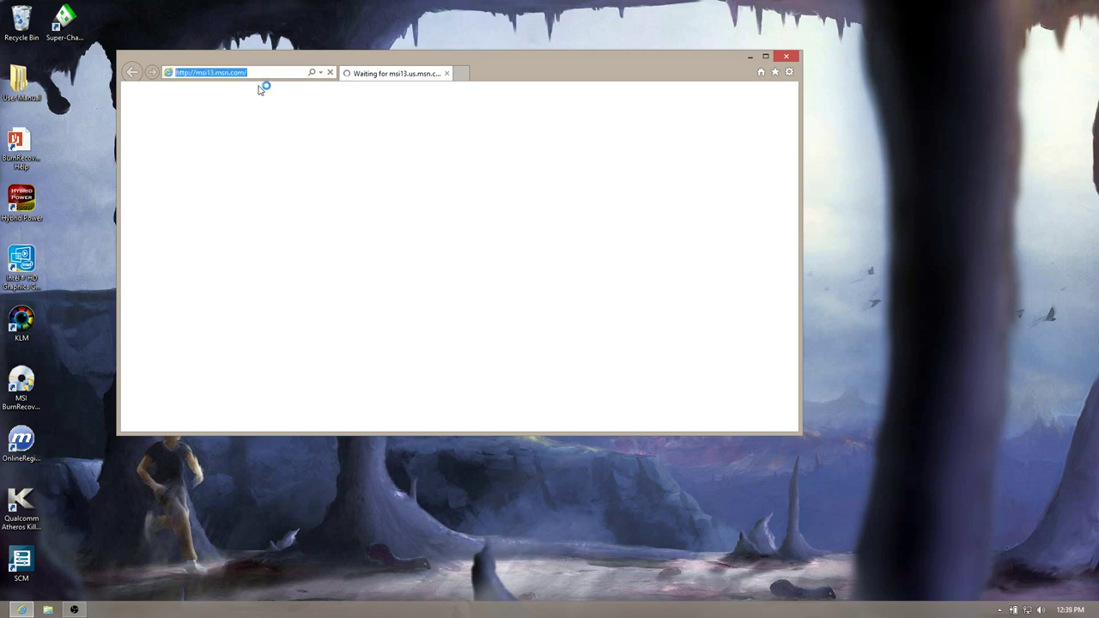
text(ninite)
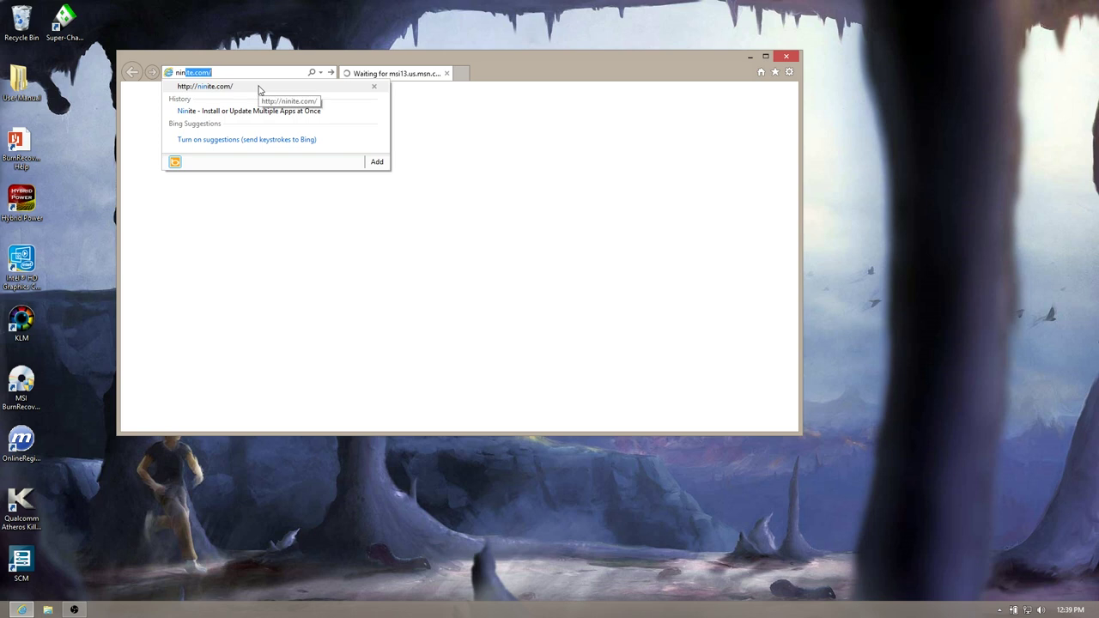
click(260, 87)
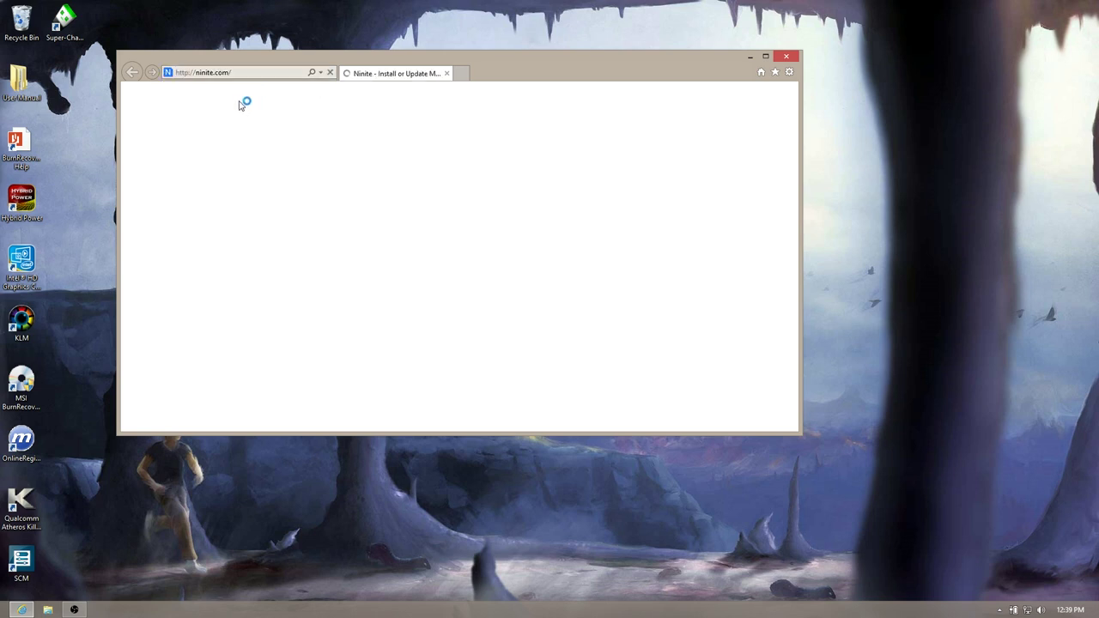
drag(514, 57, 515, 3)
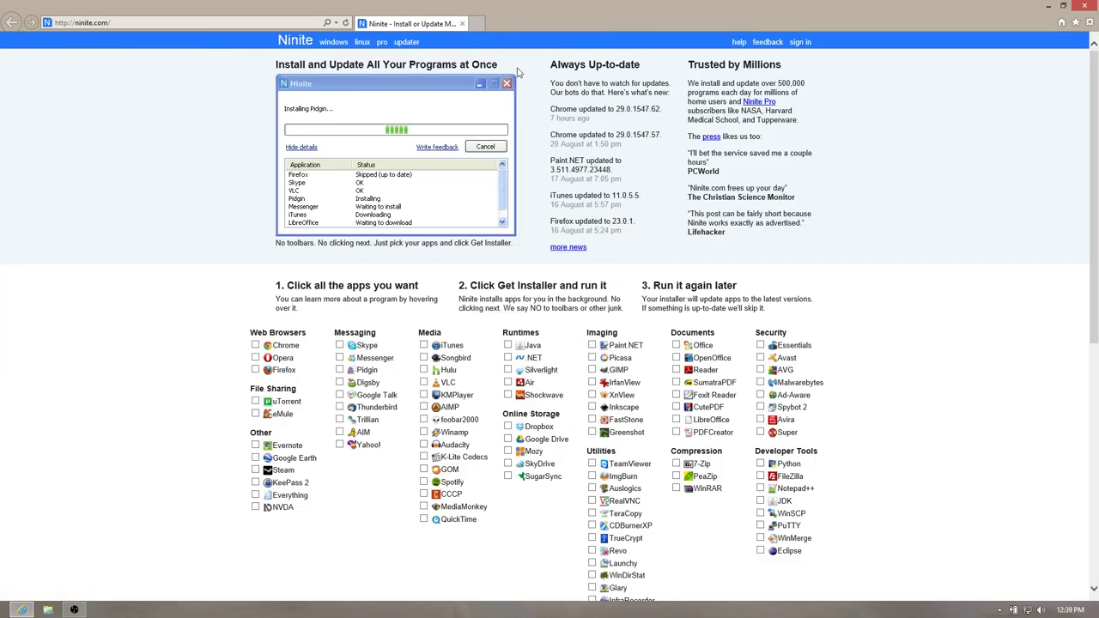
Select Chrome, Firefox, VLC and CCCP for the Ninite installer
scroll(528, 298, down, 1)
scroll(52, 308, down, 1)
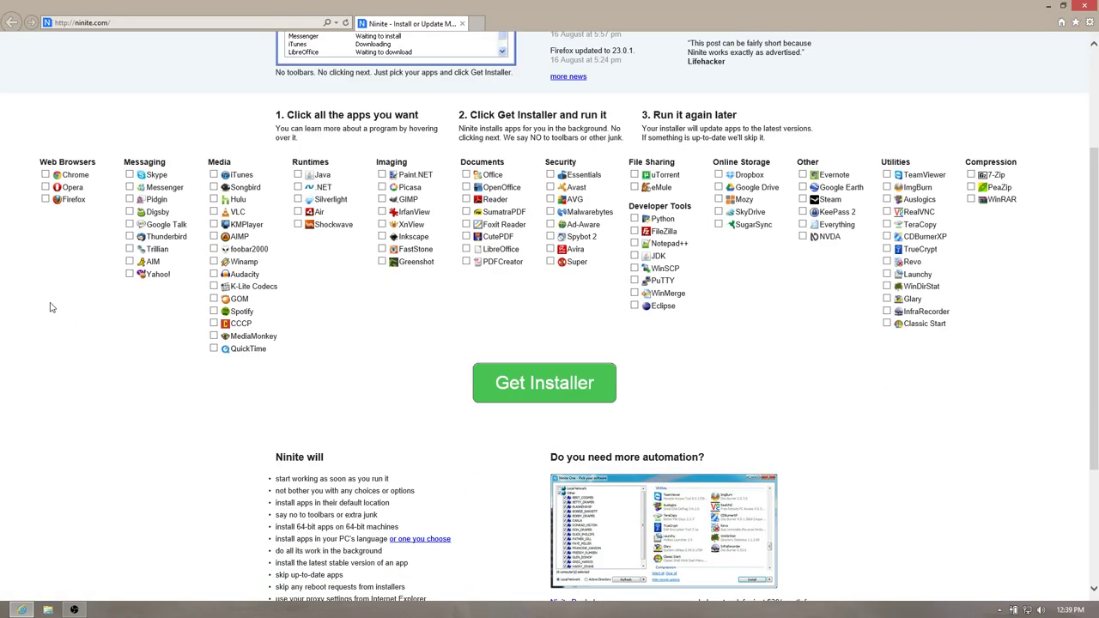
click(48, 175)
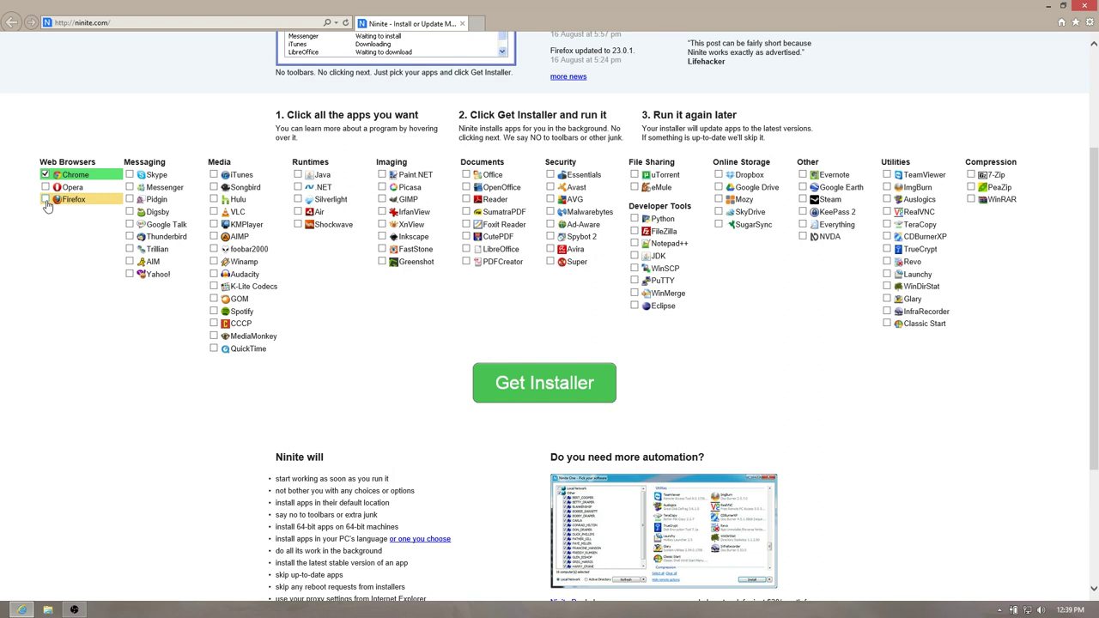
click(47, 199)
click(214, 212)
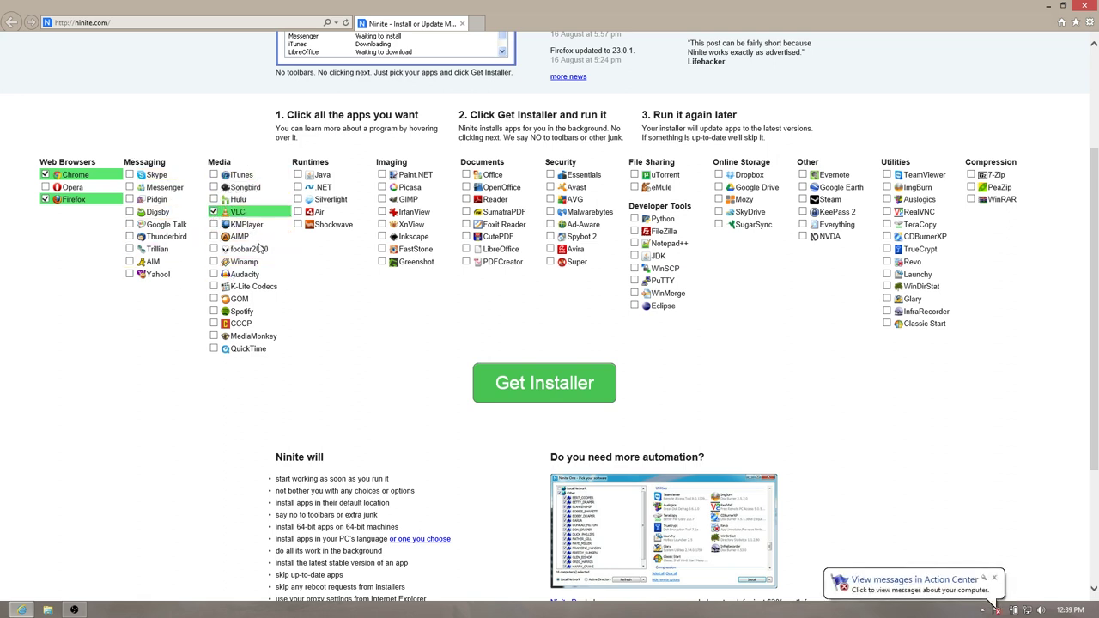
click(239, 325)
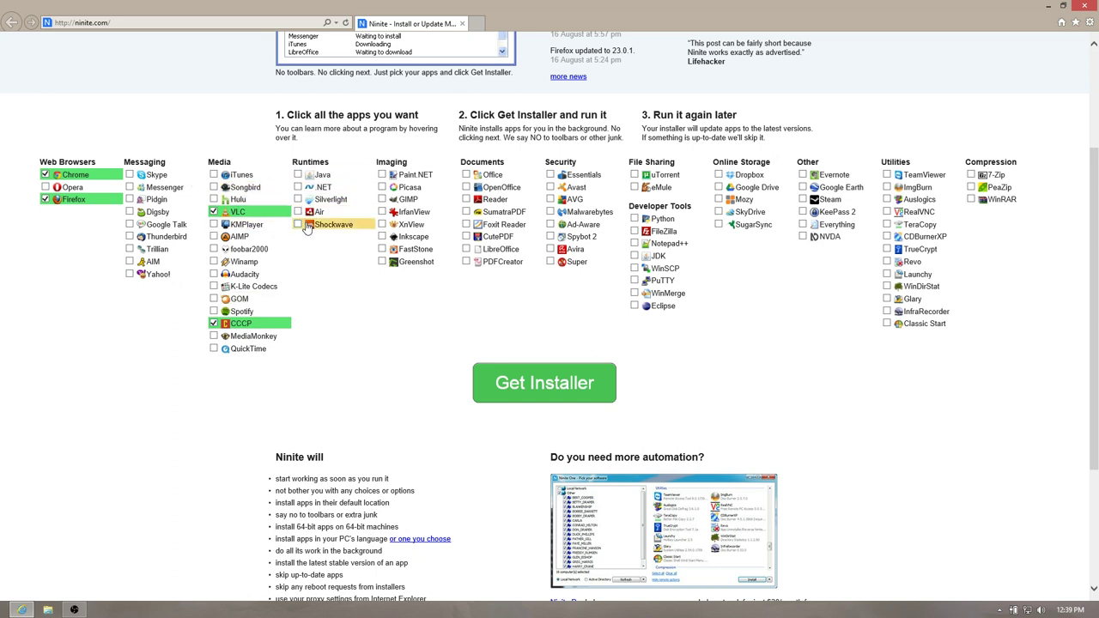
Add Foxit Reader, AVG, Notepad++, PuTTY and 7-Zip to the app selection, leaving Java unselected
click(303, 175)
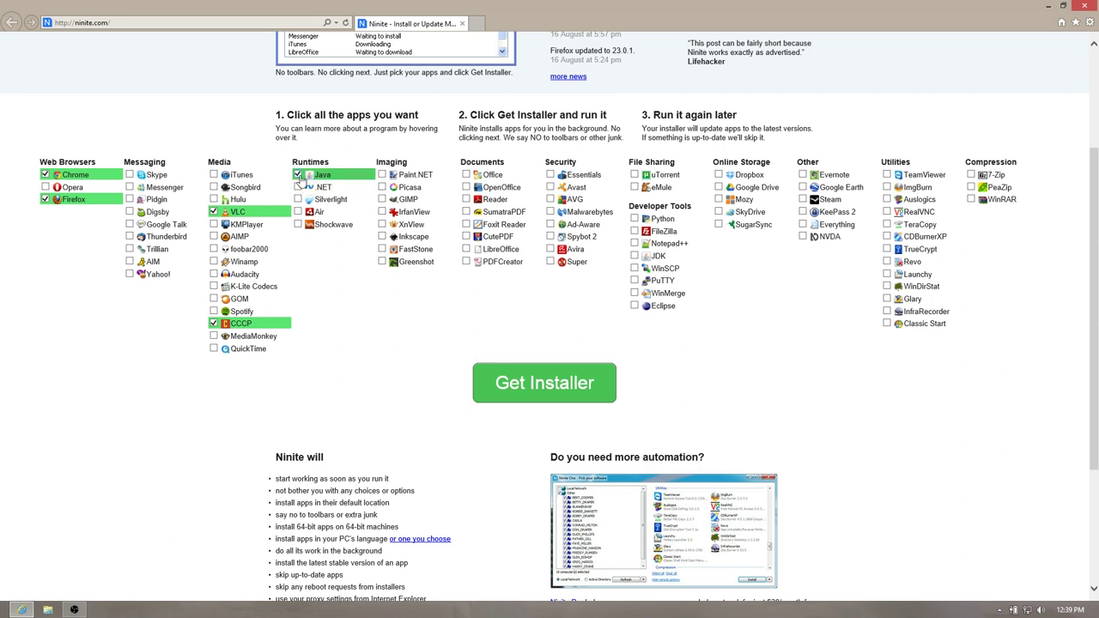
click(305, 175)
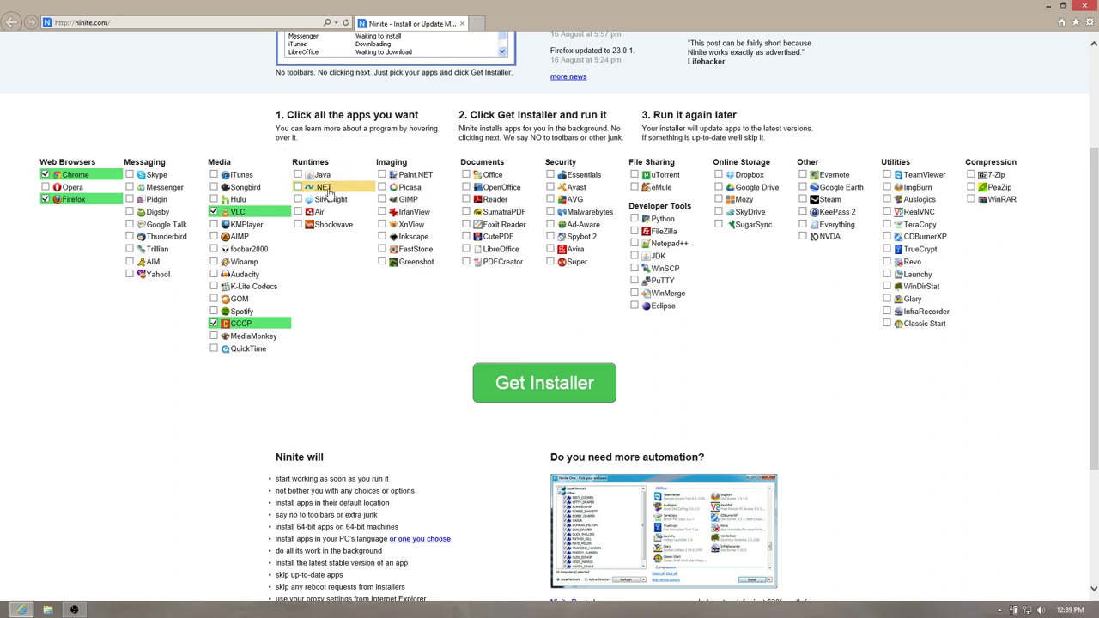
click(465, 224)
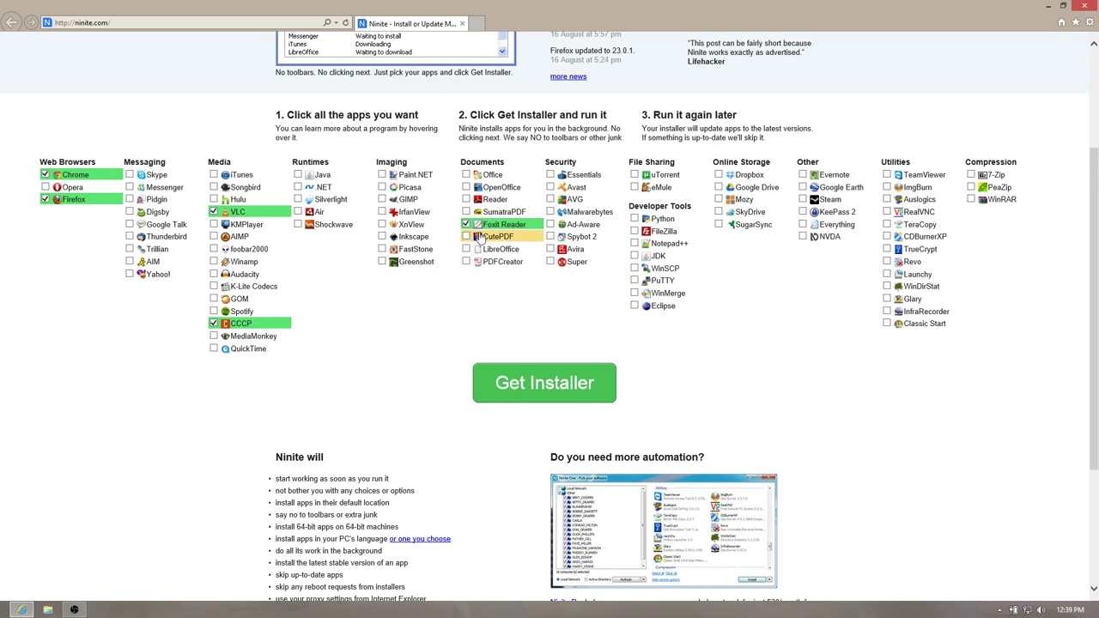
click(551, 200)
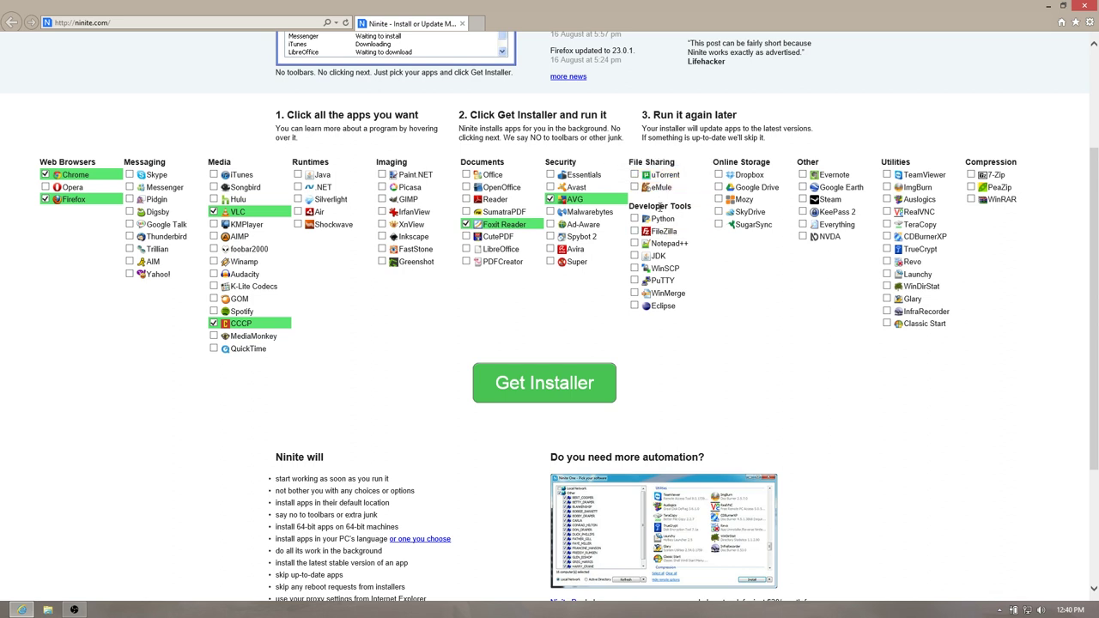
click(667, 243)
click(661, 279)
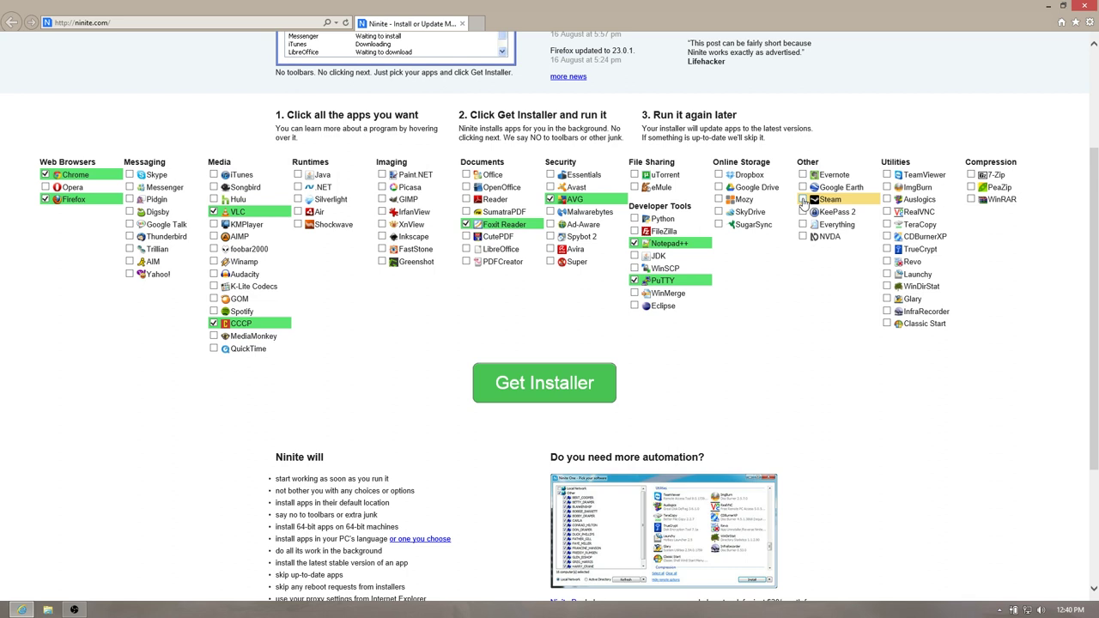
click(971, 175)
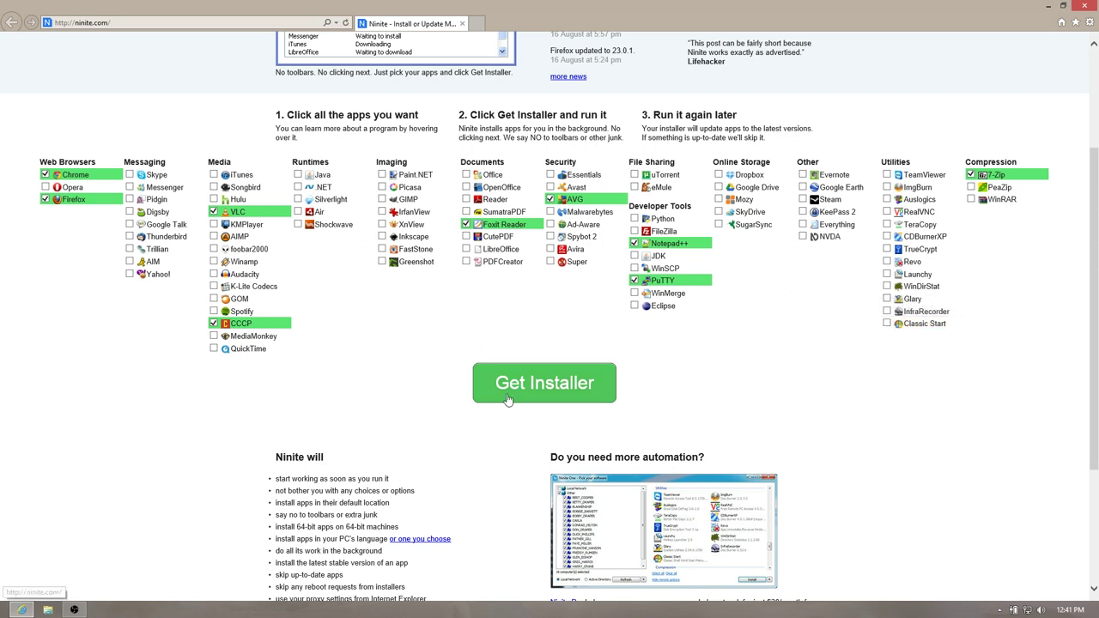
Get and run the Ninite installer for the selected apps, showing its installation details
click(549, 383)
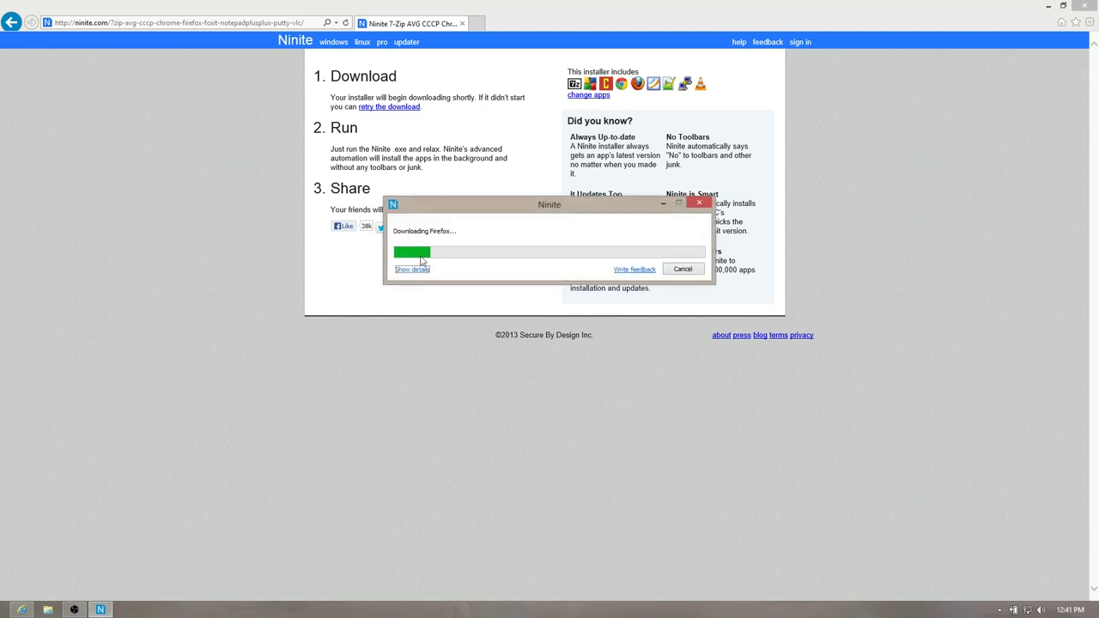
click(411, 269)
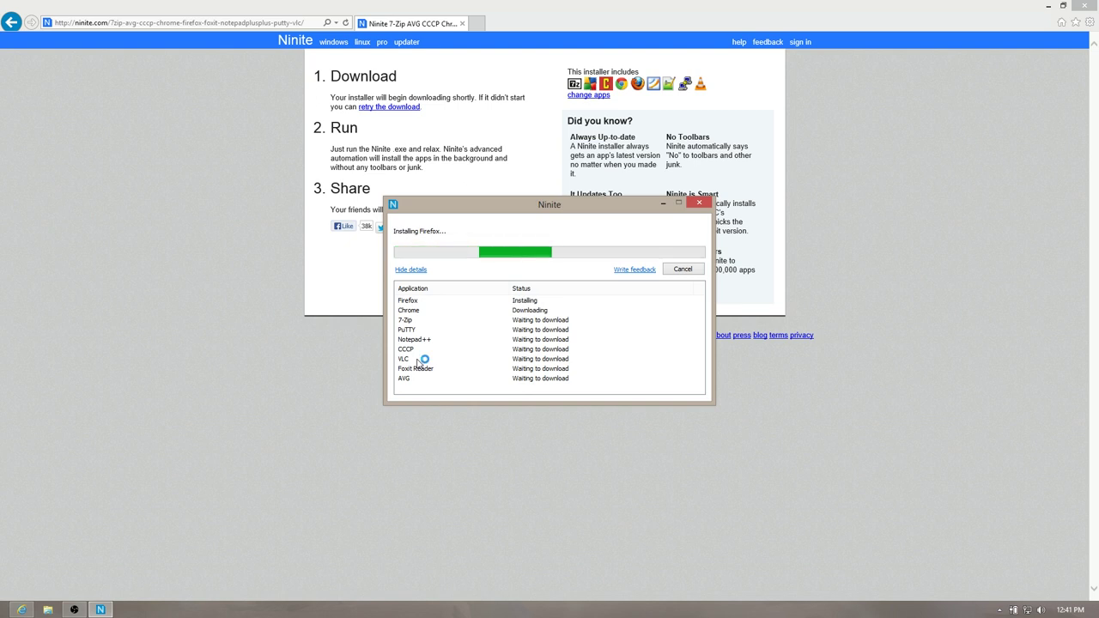
Search for "steam" in a new browser tab, open the Install Steam page and run SteamInstall.msi
click(483, 80)
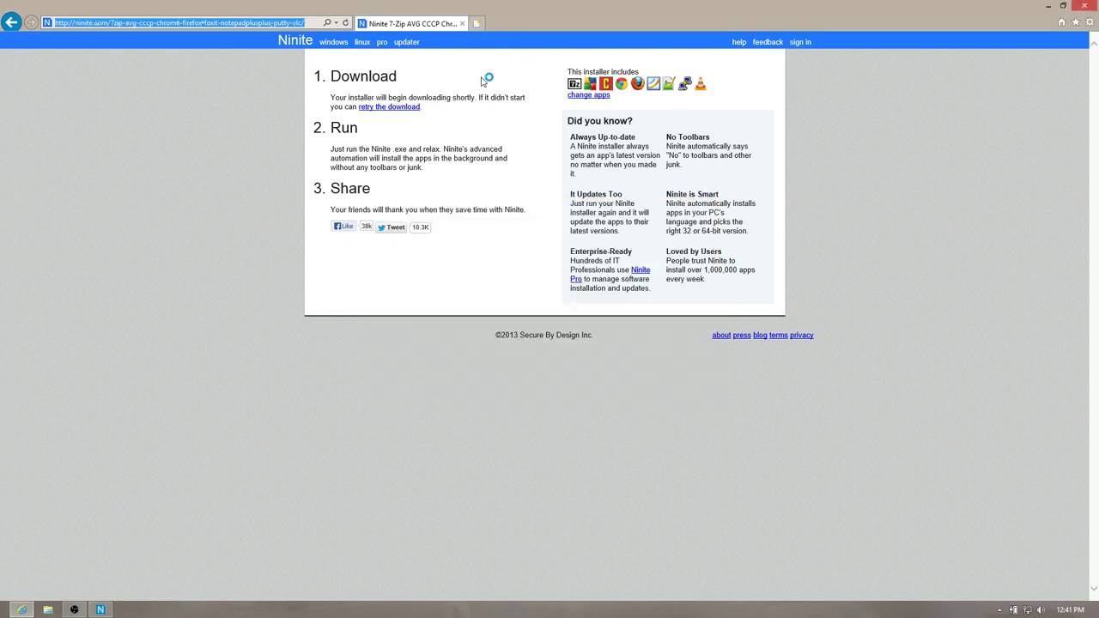
click(476, 23)
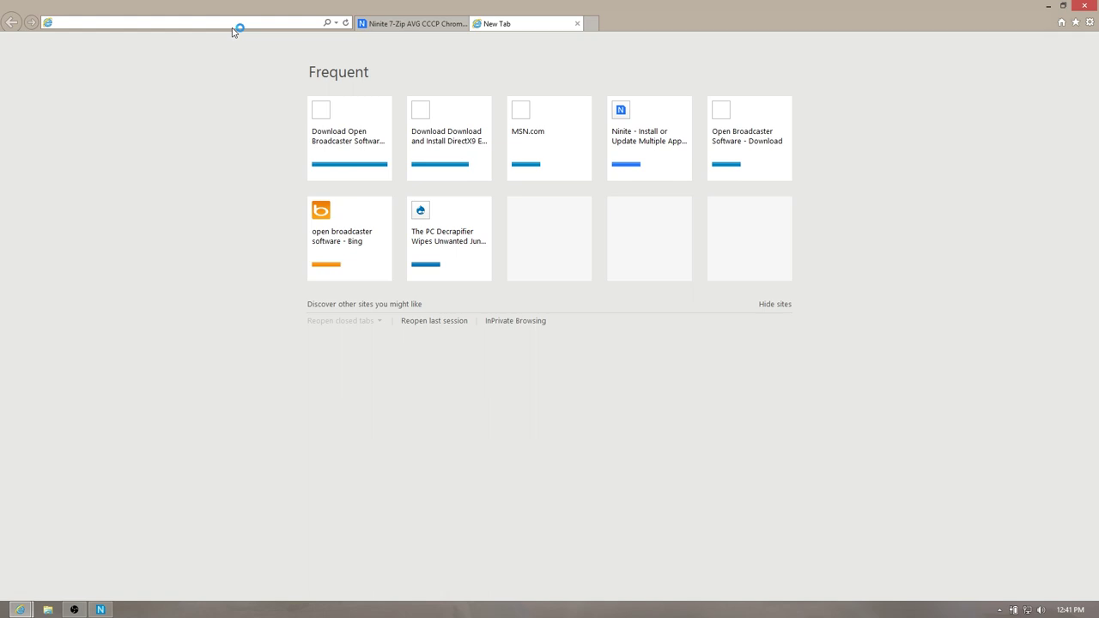
text(steam)
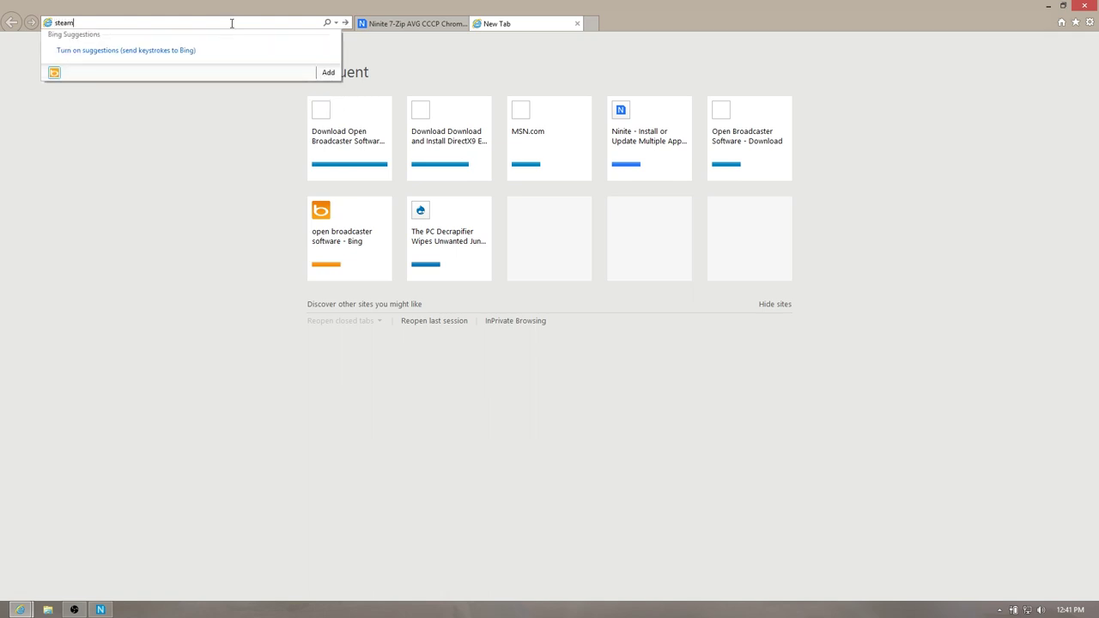
key(Return)
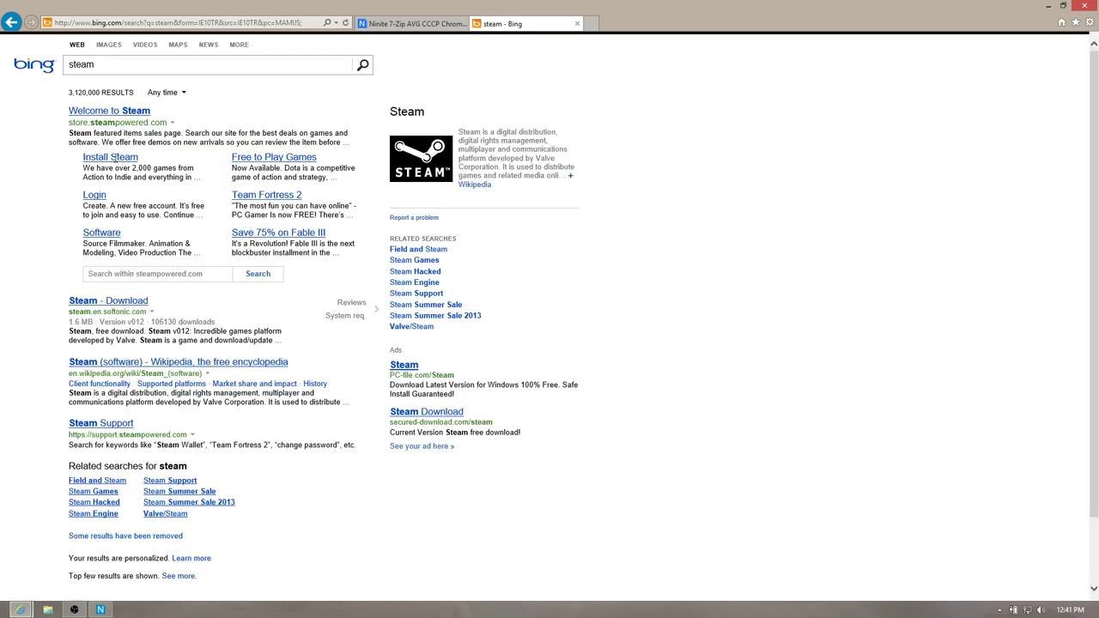
click(109, 160)
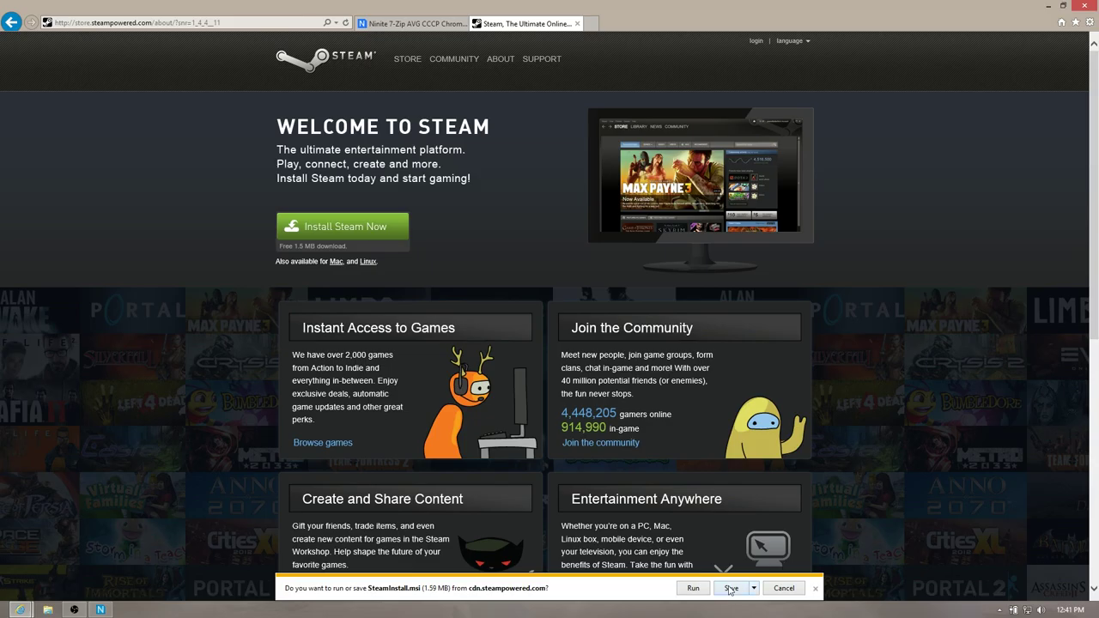
click(693, 588)
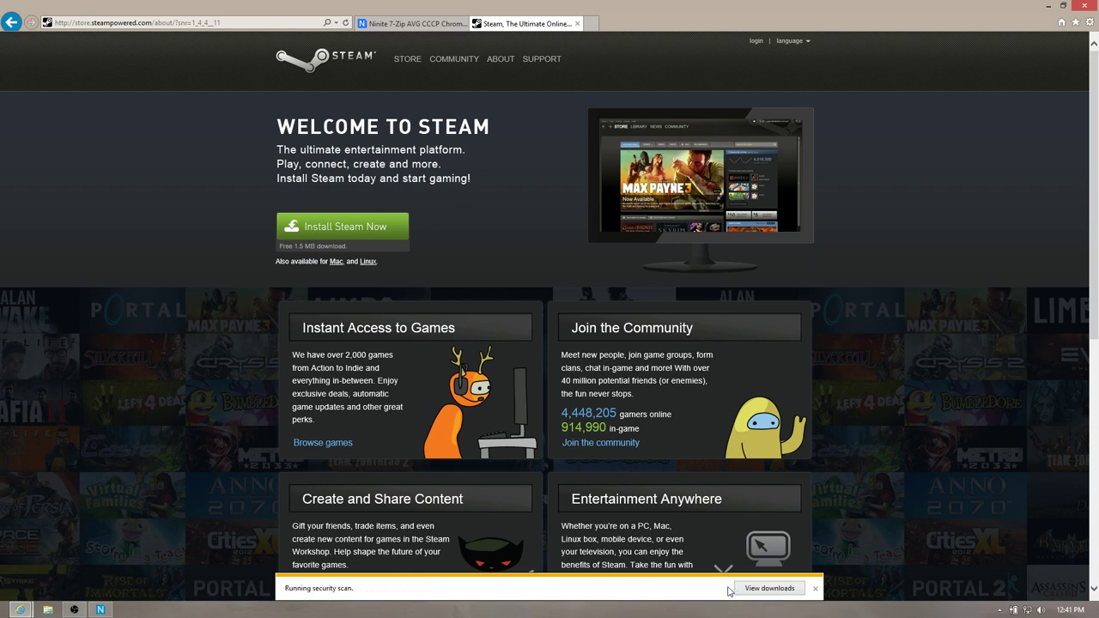
Minimize the browser and arrange the Ninite and Steam Setup windows side by side on the desktop
click(1048, 5)
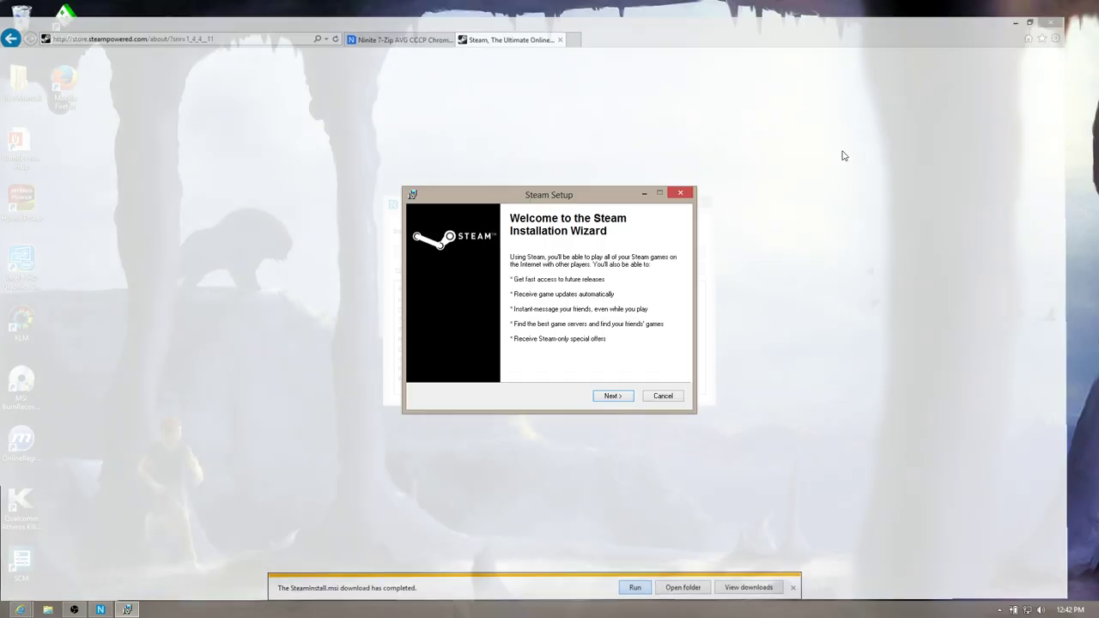
drag(619, 200, 891, 227)
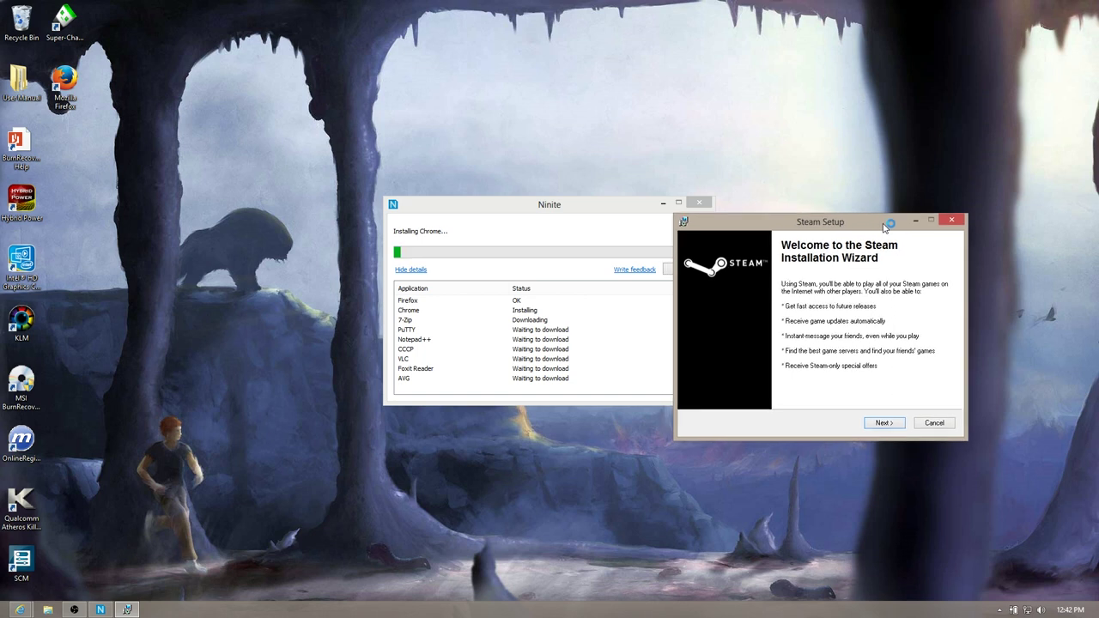
click(591, 212)
drag(591, 212, 520, 233)
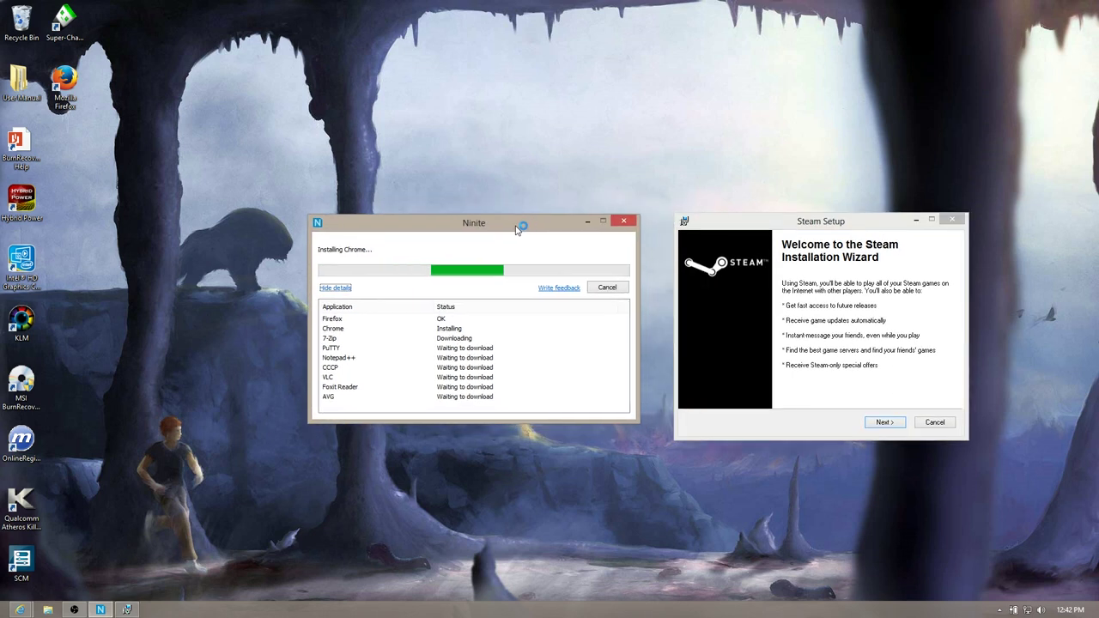
Return to the Ninite browser tab and load startisback.com in it
mouse_move(50, 574)
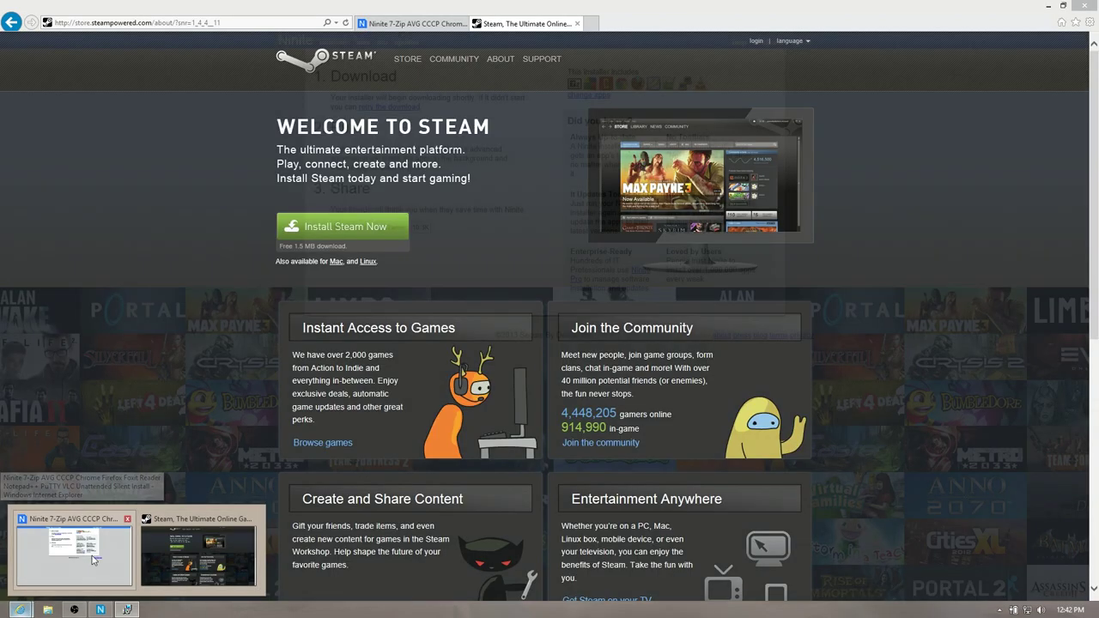
click(74, 550)
click(297, 24)
text(startis)
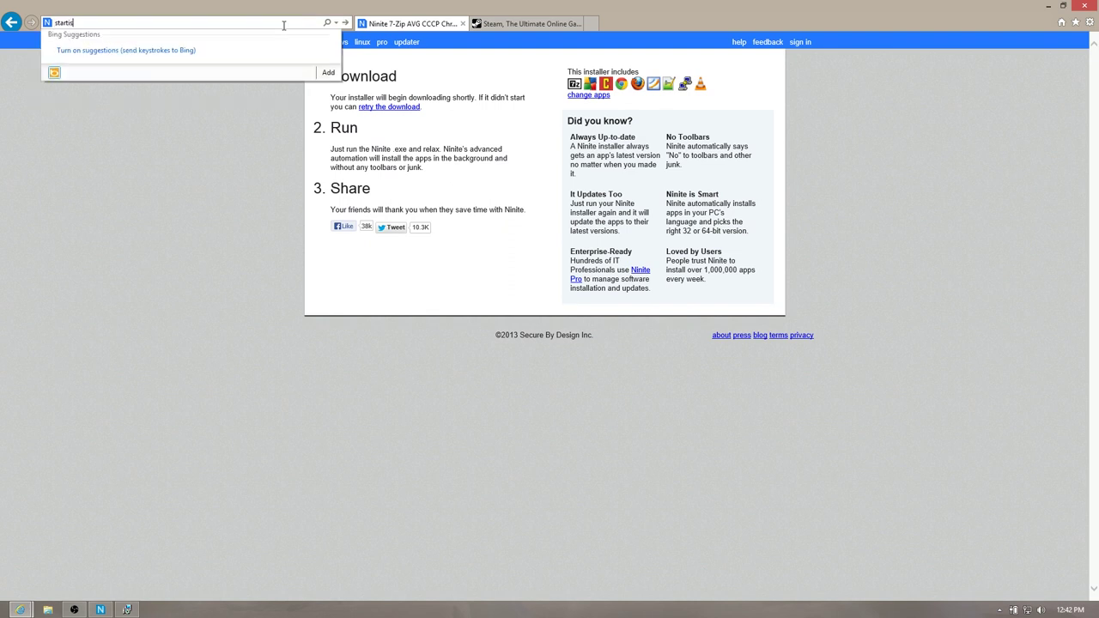
text(back.com)
key(Return)
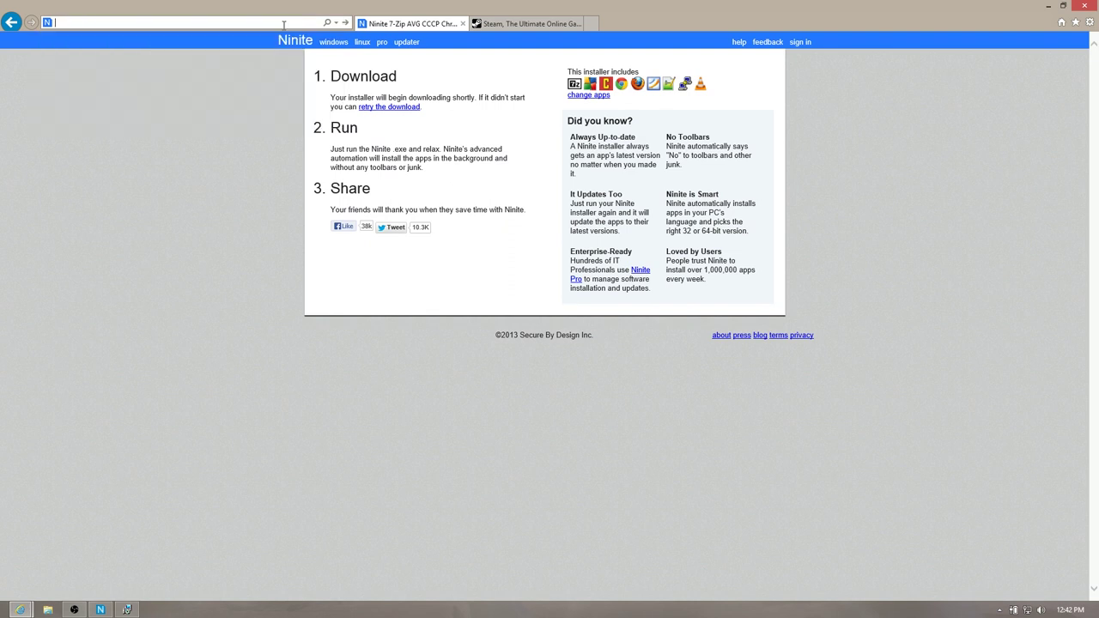
Download StartIsBack_setup.exe from the site's download page and run it
click(400, 72)
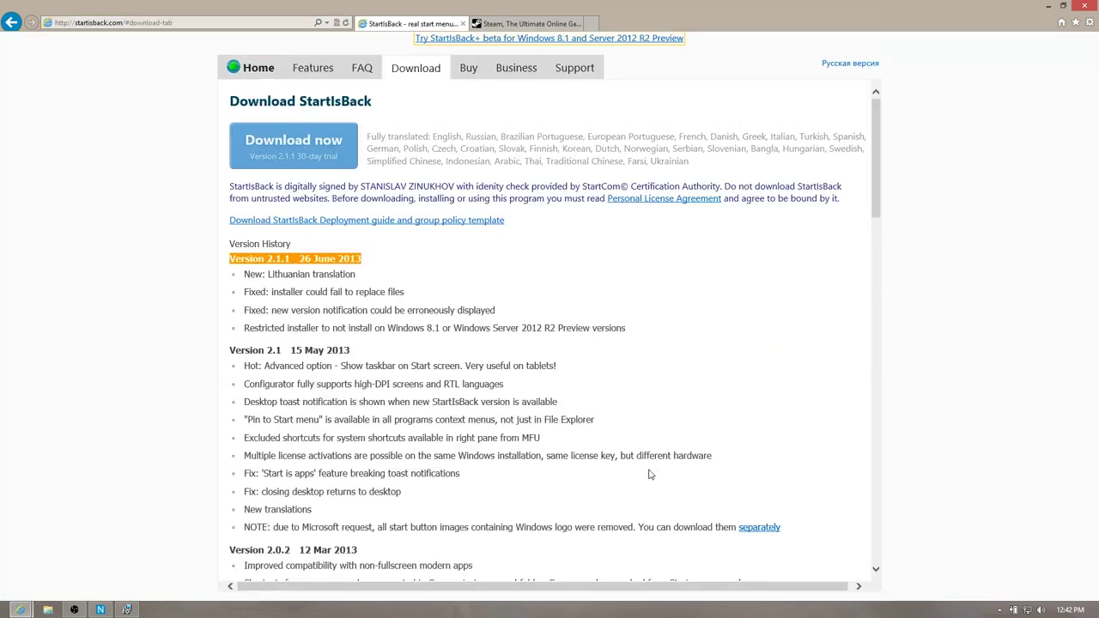
click(318, 164)
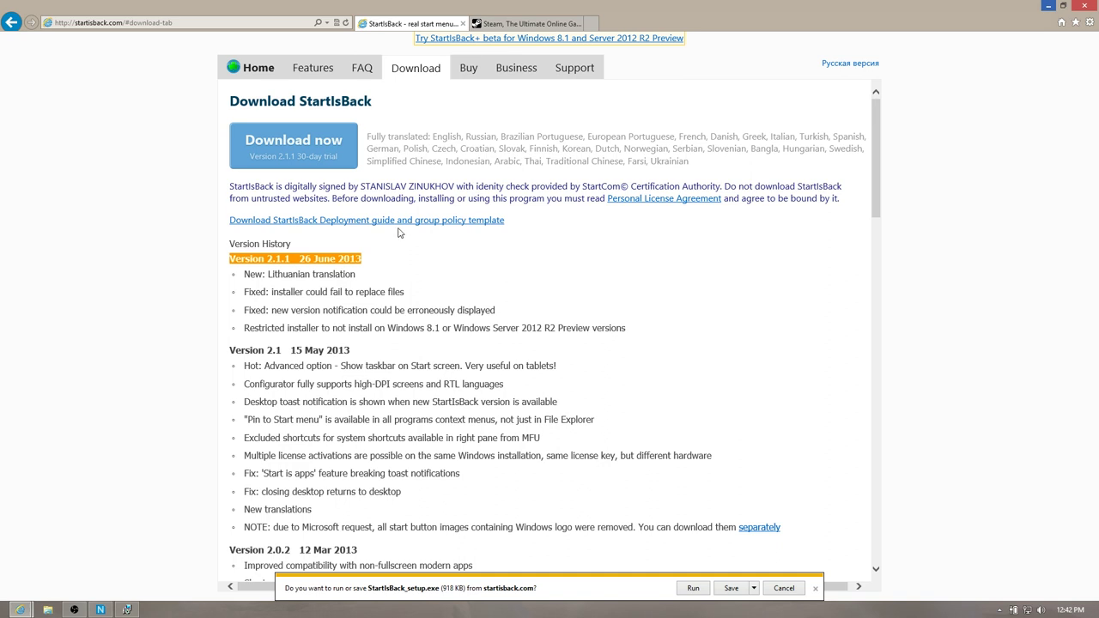
click(705, 589)
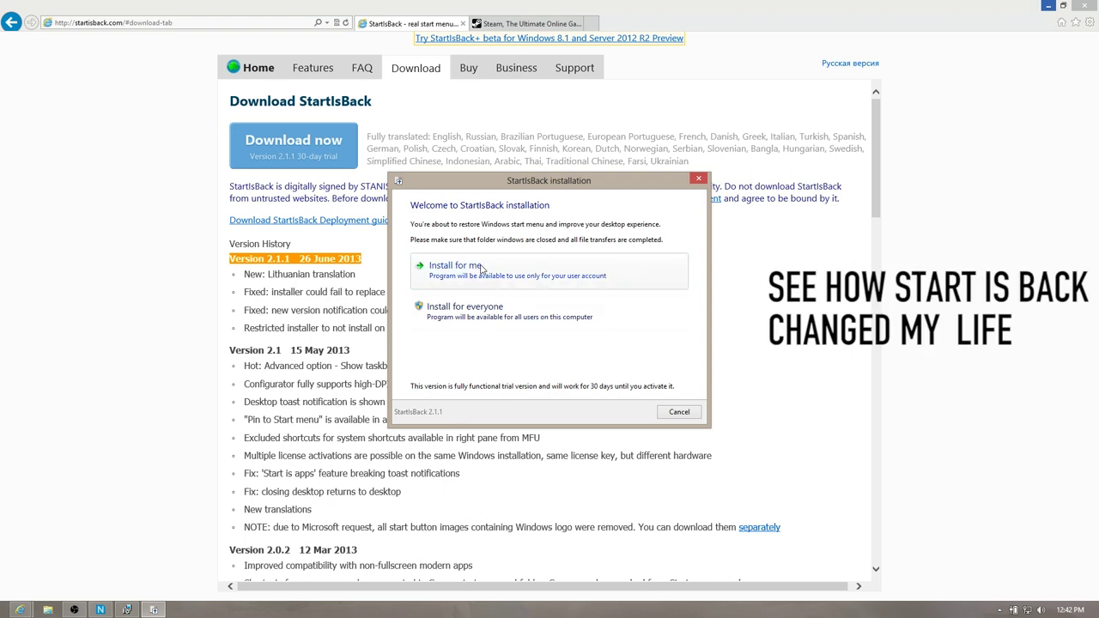
Choose to install StartIsBack for everyone, close its installer and minimize the browser to reveal the desktop
click(494, 321)
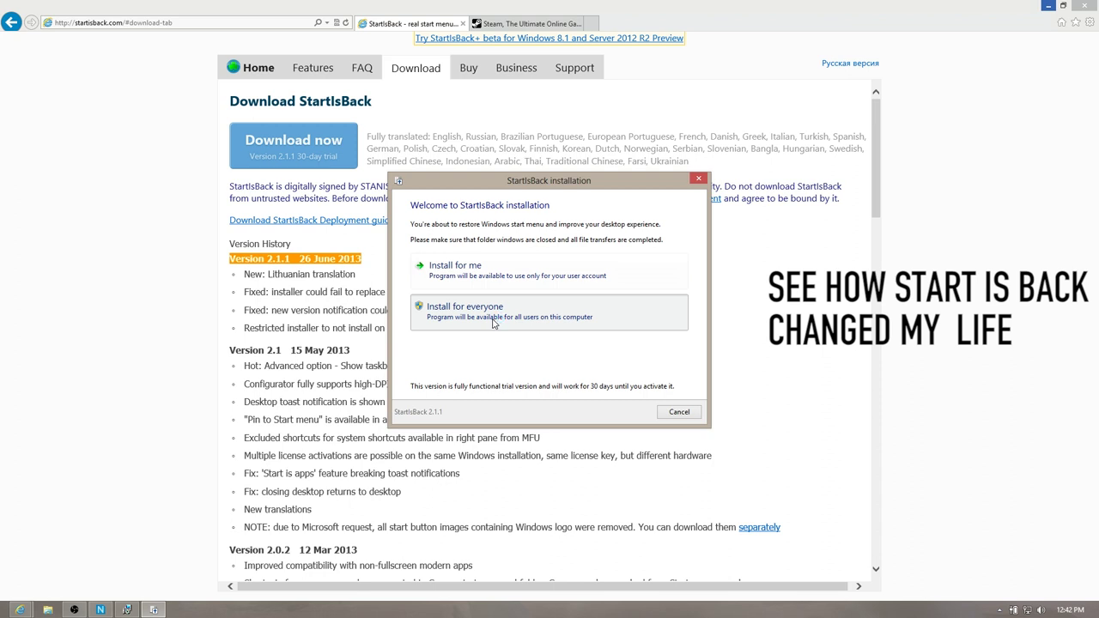
click(679, 411)
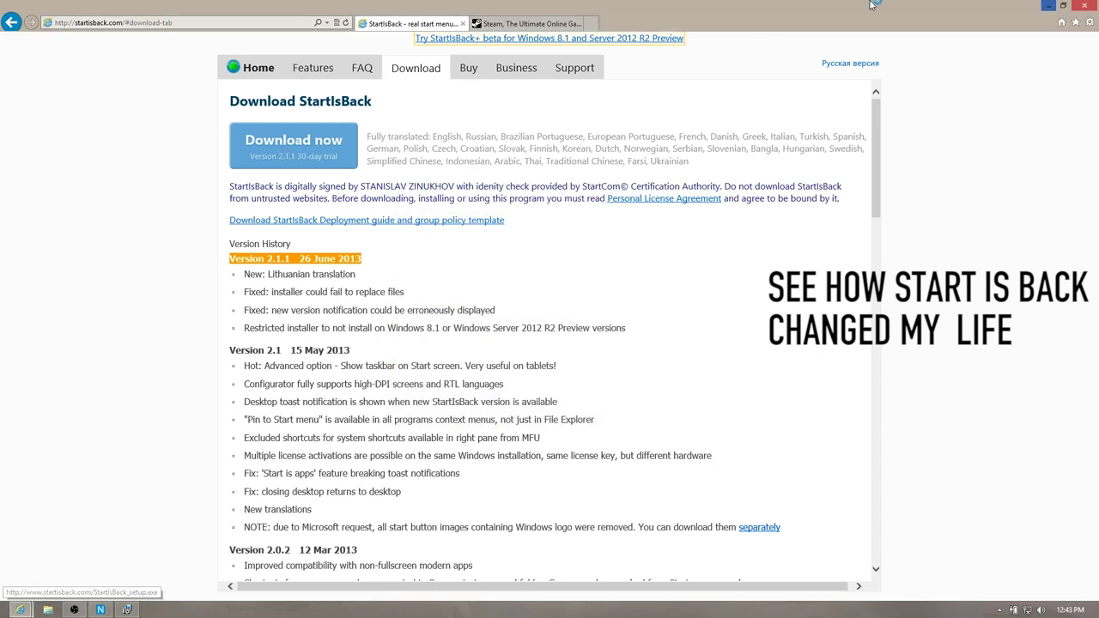
click(1051, 8)
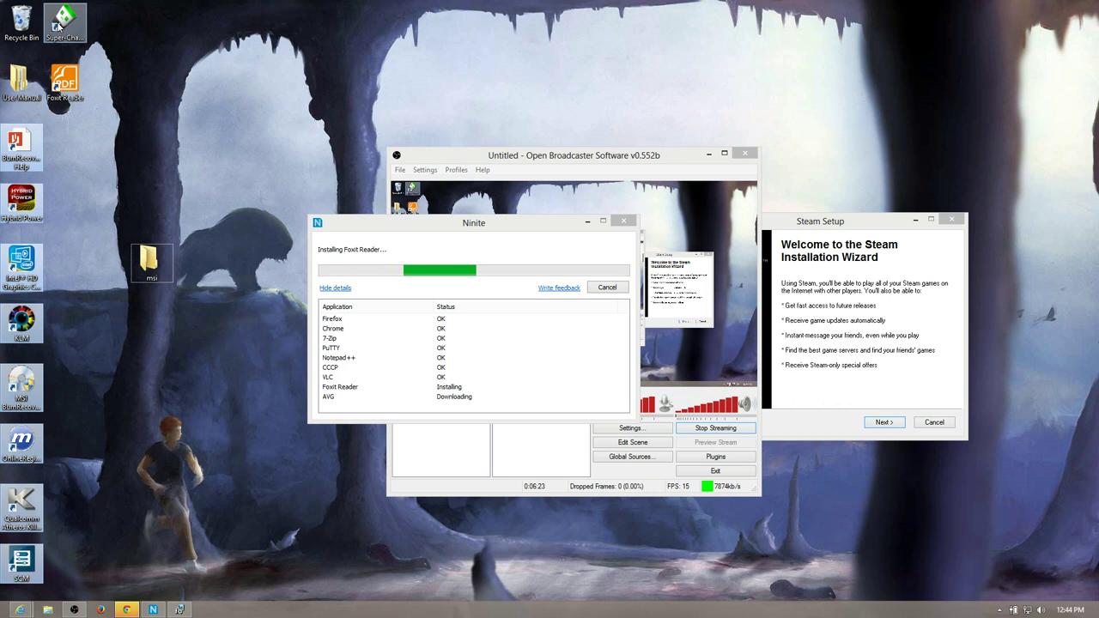
Tidy the desktop by placing the msi folder below User Manual, deleting the Foxit Reader shortcut and shrinking the icons
drag(127, 269, 37, 136)
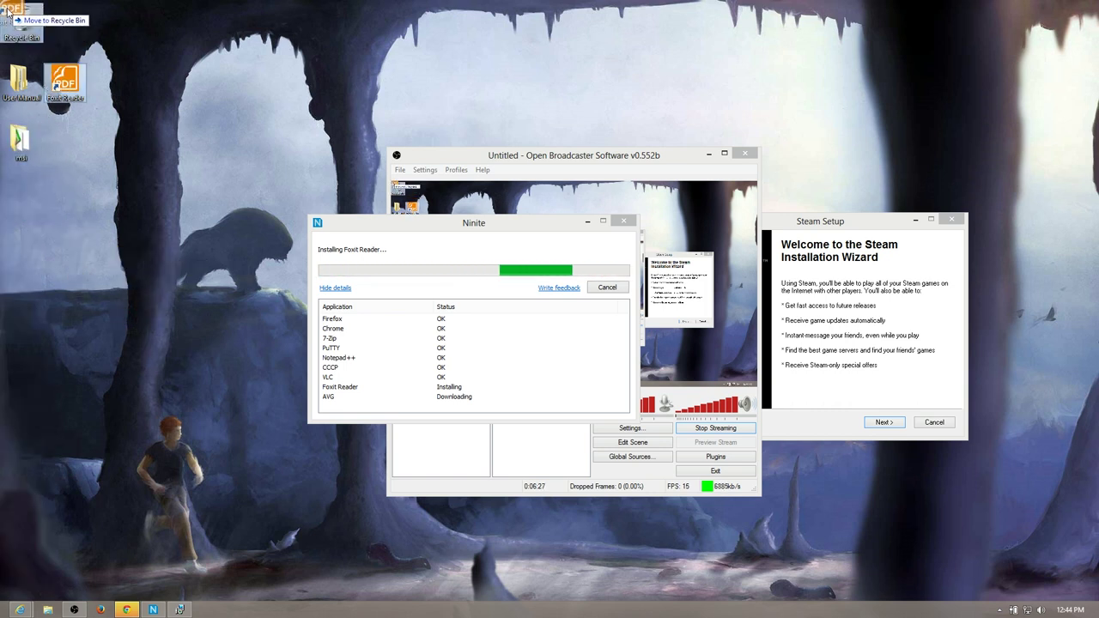
ctrl+scroll(77, 266, down, 2)
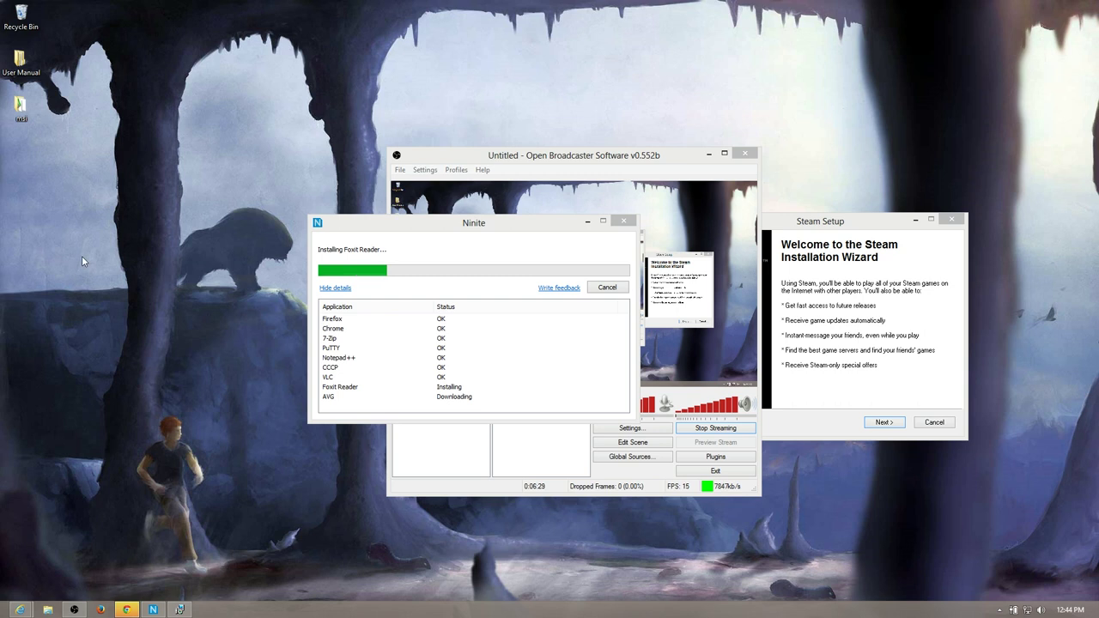
right_click(13, 12)
click(321, 436)
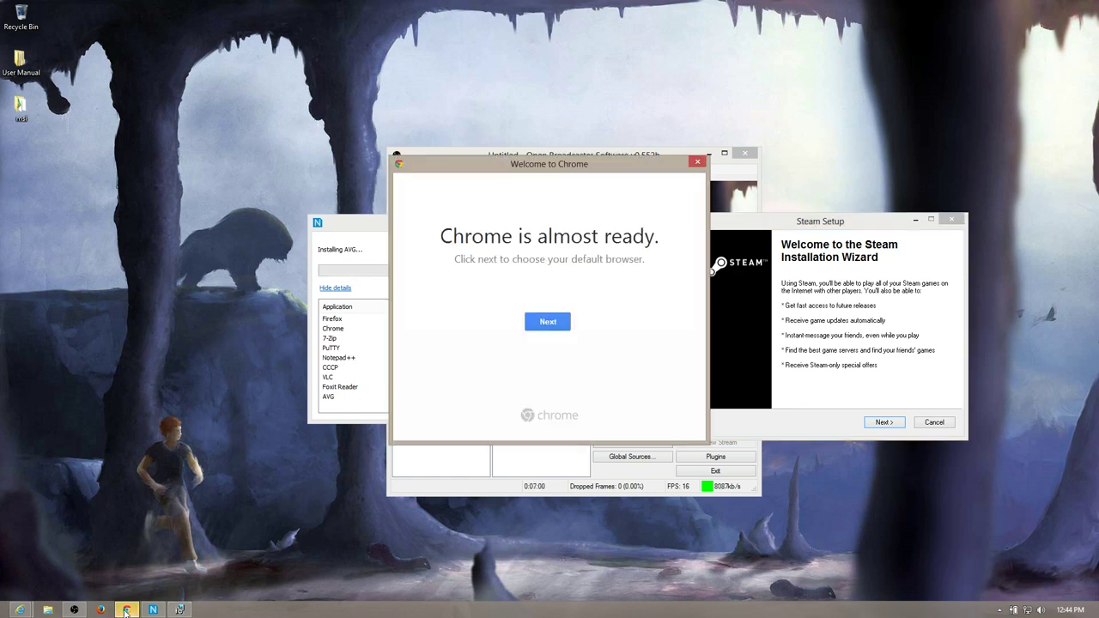
Make Google Chrome the default browser during its first-run setup and begin the sign-in at the email field
click(544, 321)
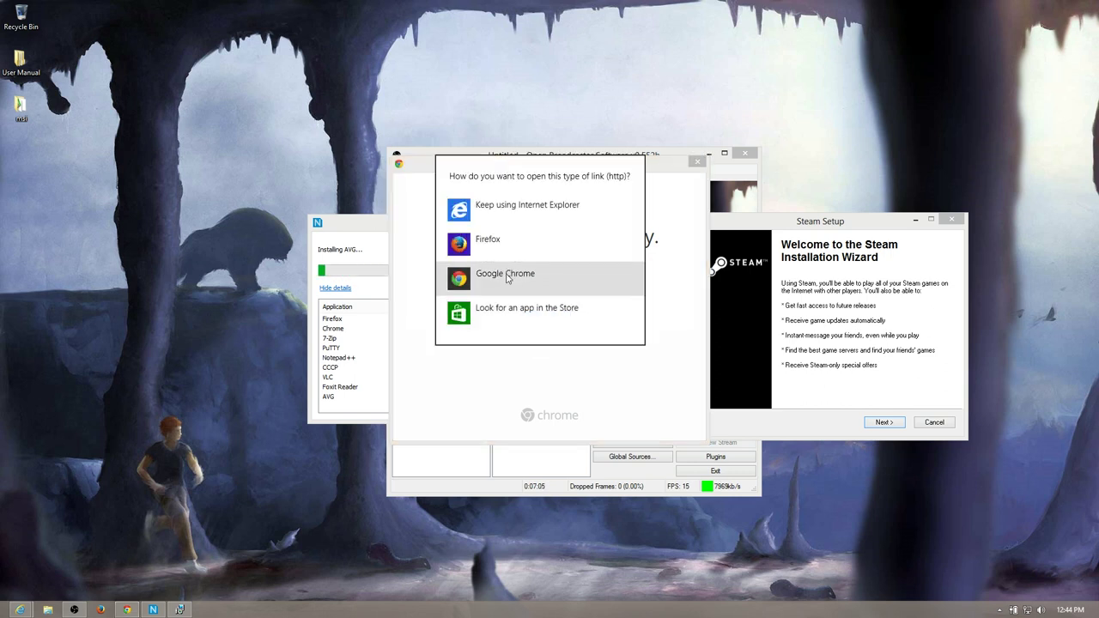
click(506, 278)
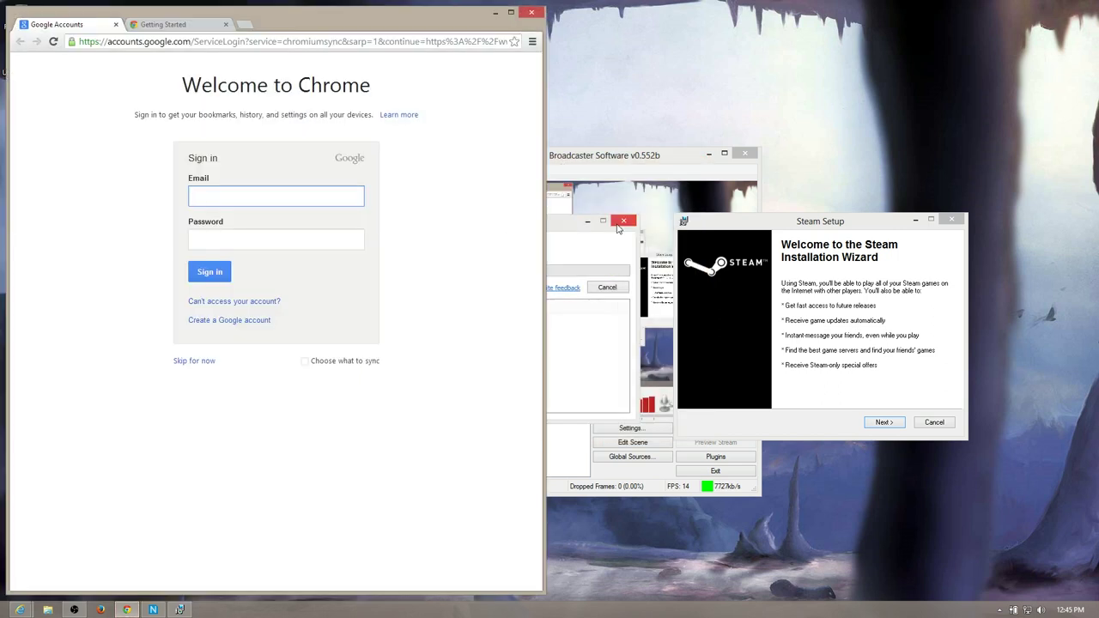
click(234, 191)
Search the web for "ccleaner" and open Piriform's CCleaner page from the results
key(BackSpace)
key(BackSpace)
key(BackSpace)
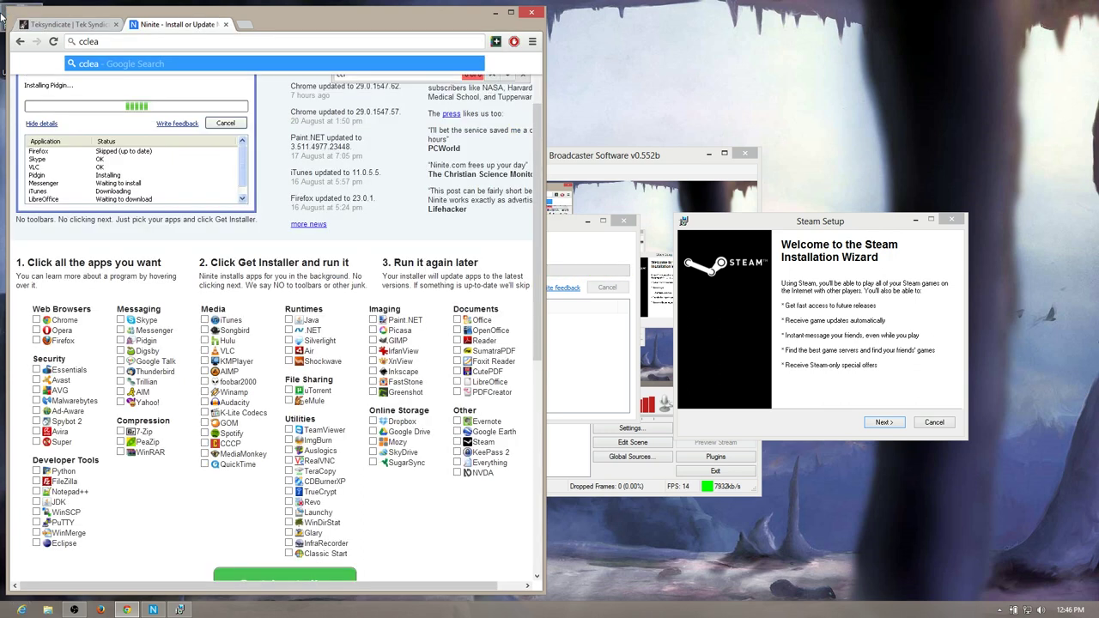
text(ner)
key(Return)
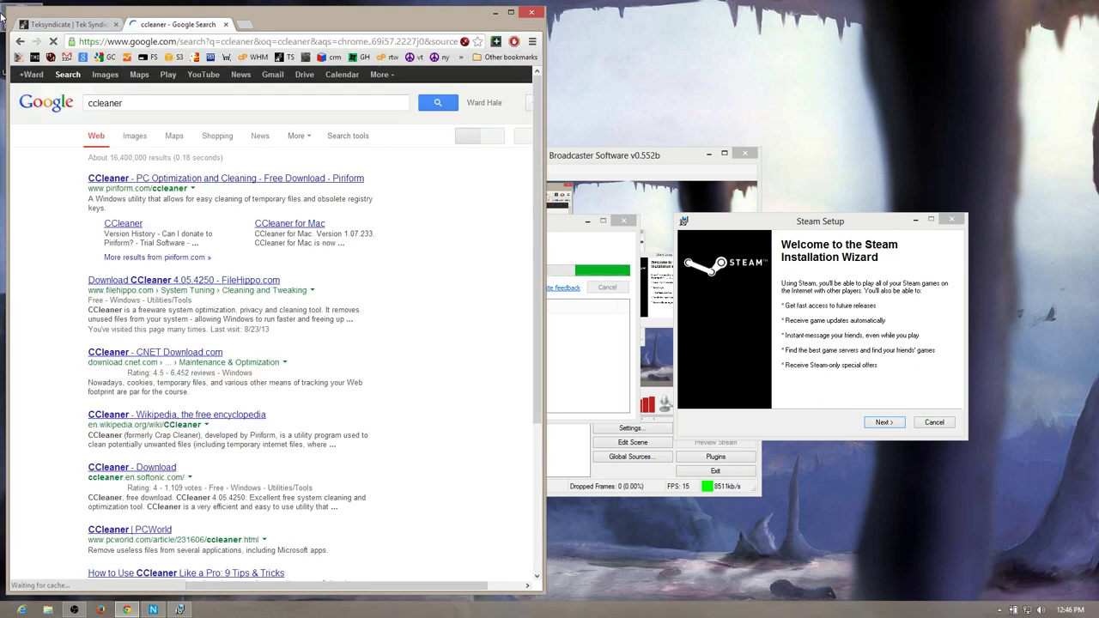
click(108, 177)
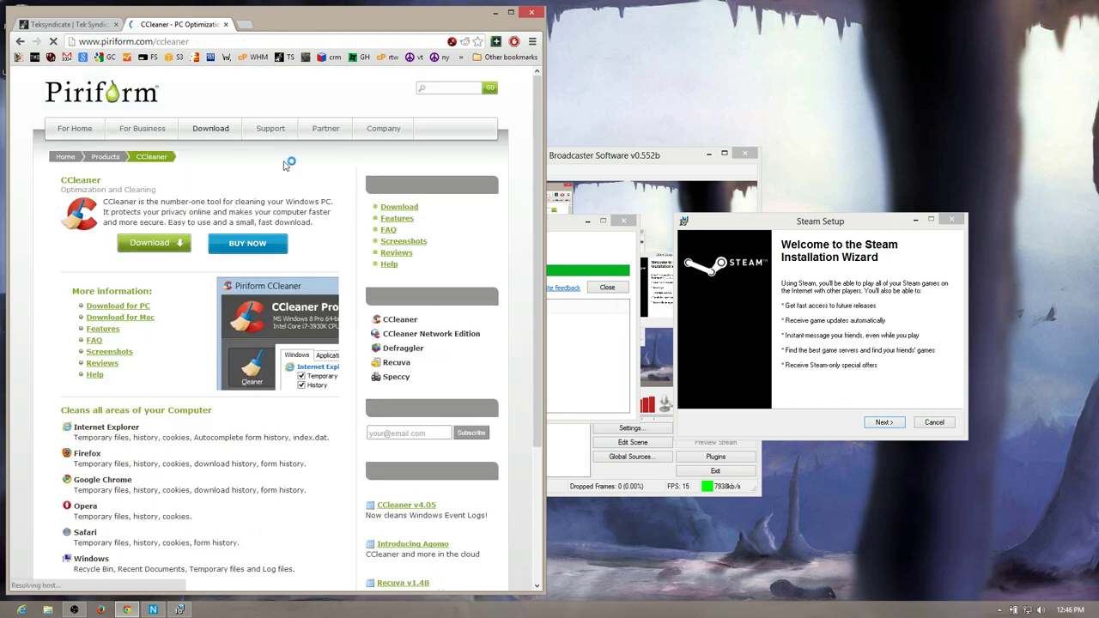
Go to the CCleaner download page, choose FileHippo.com as the source for the free version and download ccsetup405.exe in the maximized browser
click(414, 209)
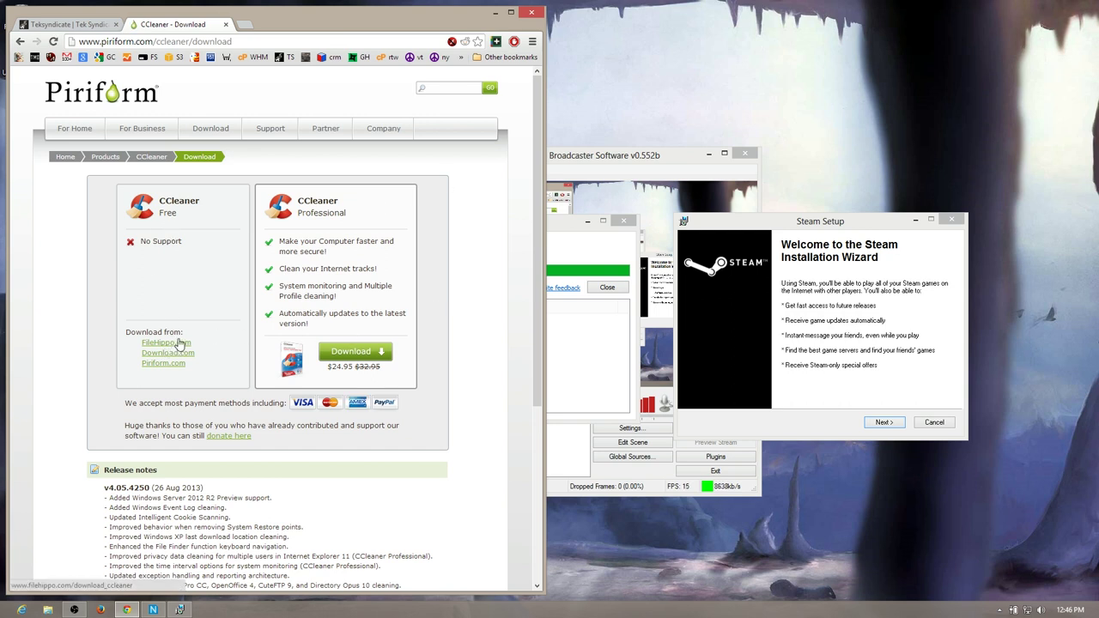
click(167, 342)
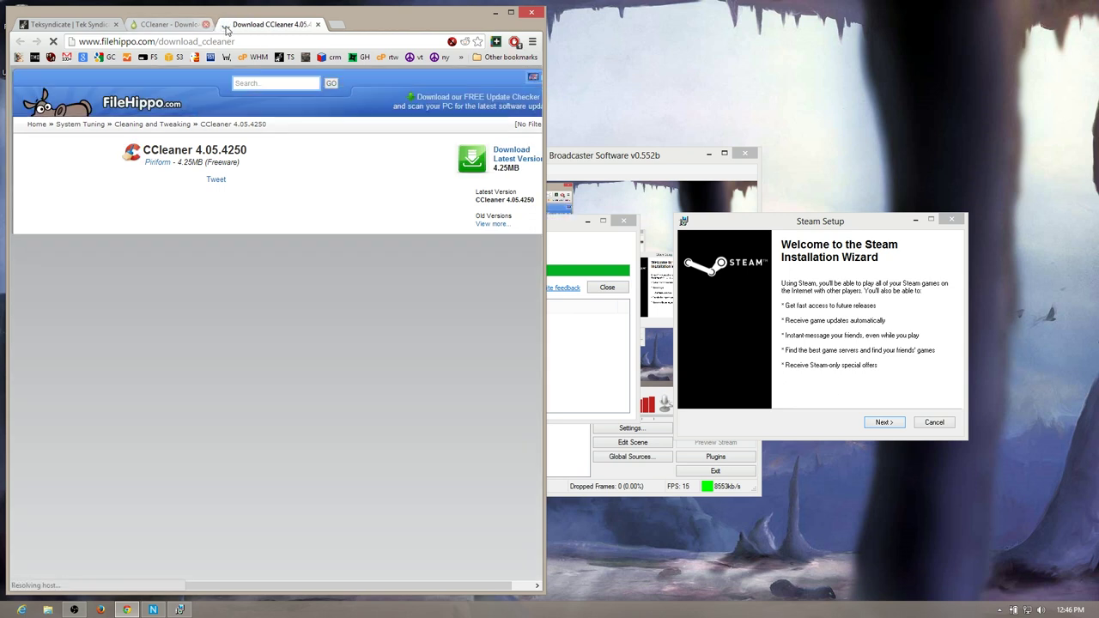
click(225, 24)
click(511, 12)
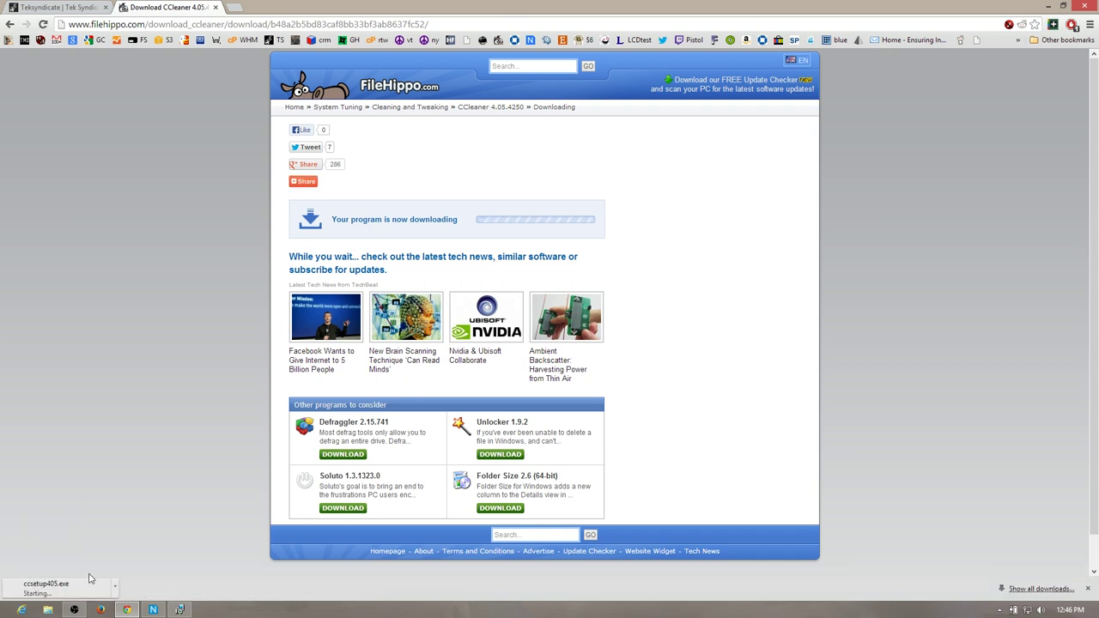
Close the finished Ninite installer window and run the downloaded ccsetup405.exe
click(152, 609)
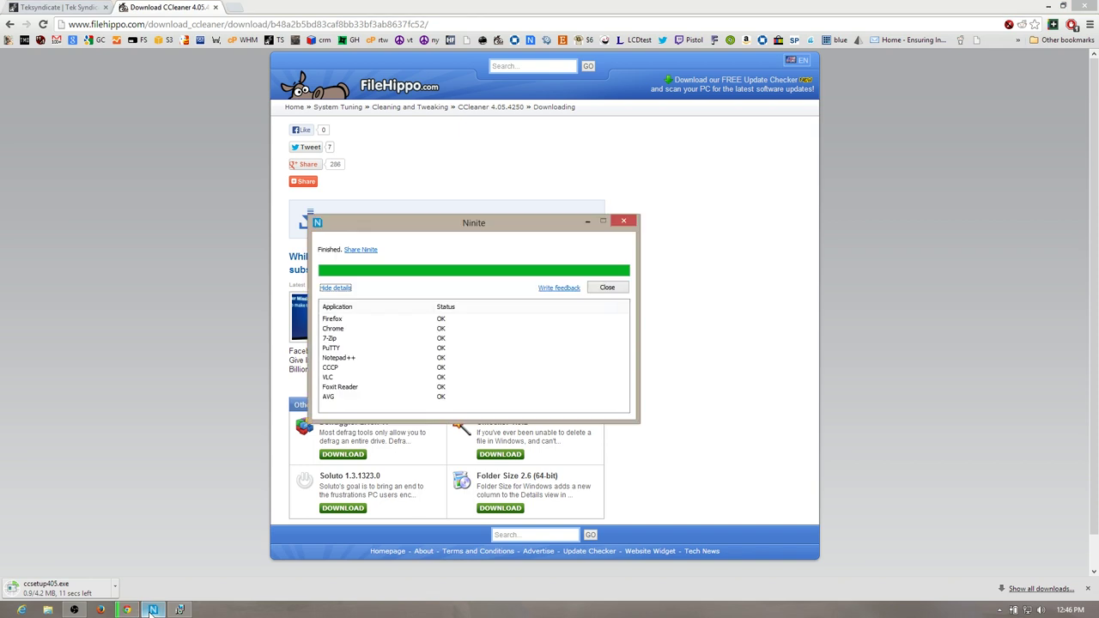
click(605, 288)
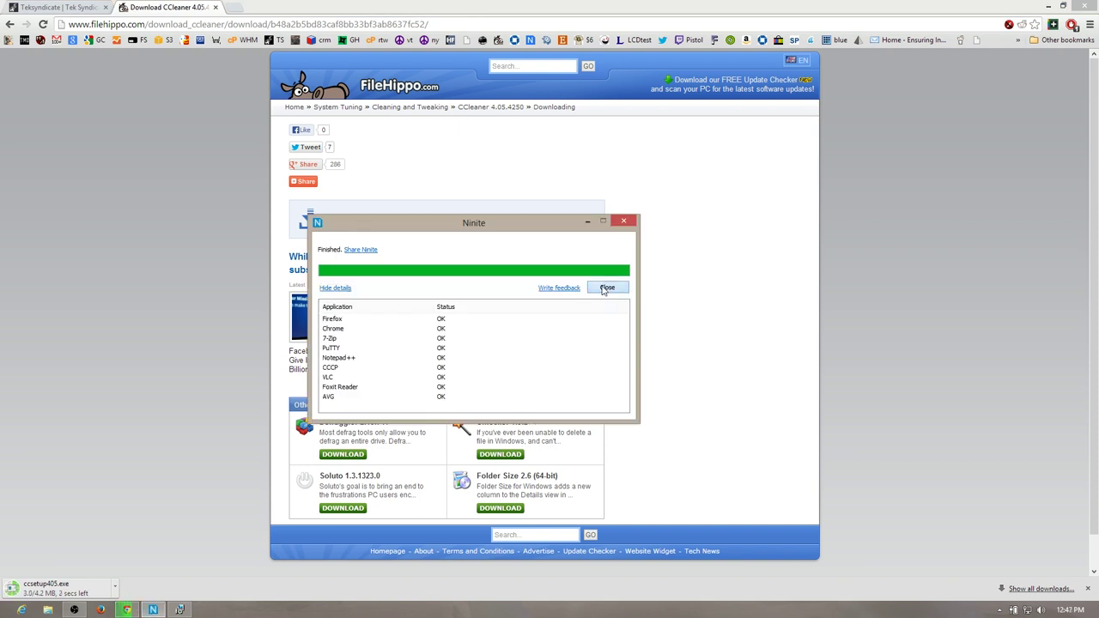
click(70, 590)
Proceed past the Steam Setup welcome page, accept the license agreement and continue the installation
key(Return)
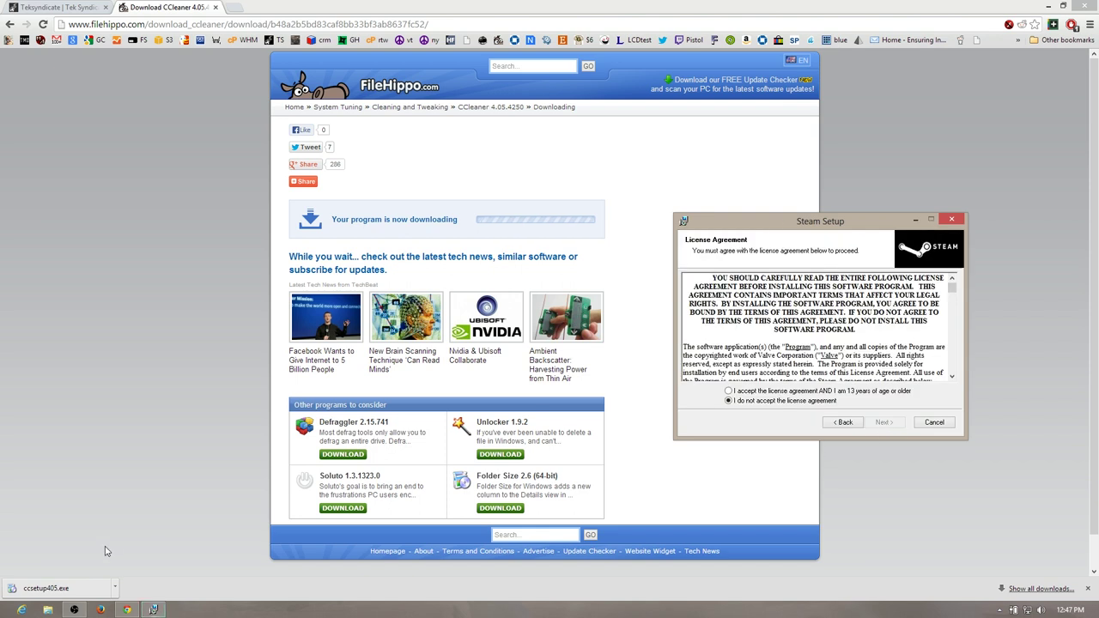
click(759, 393)
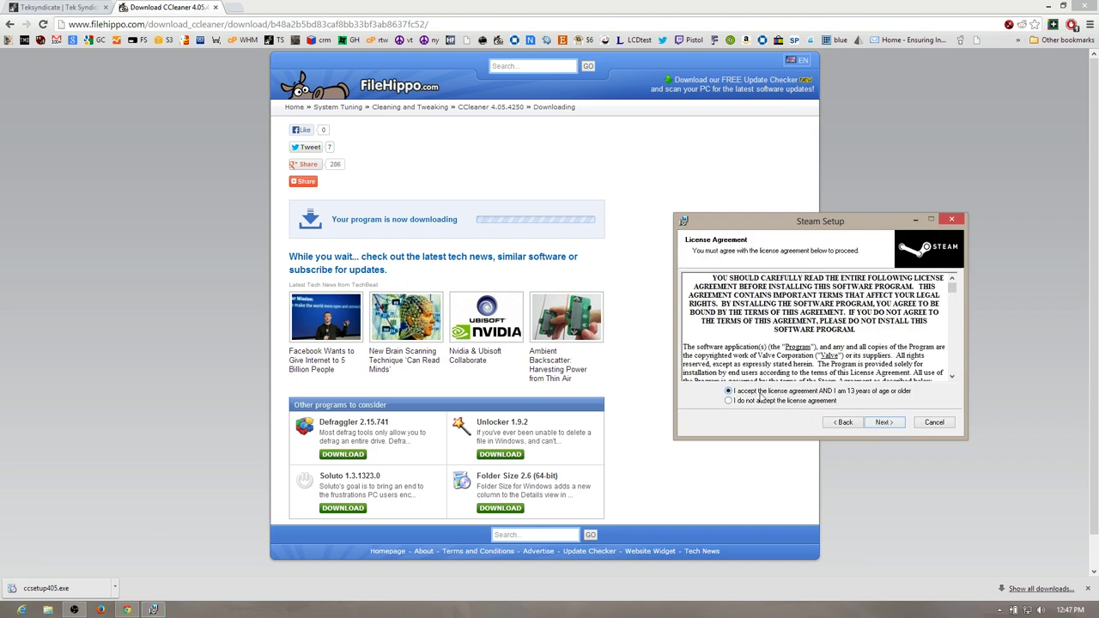
click(883, 422)
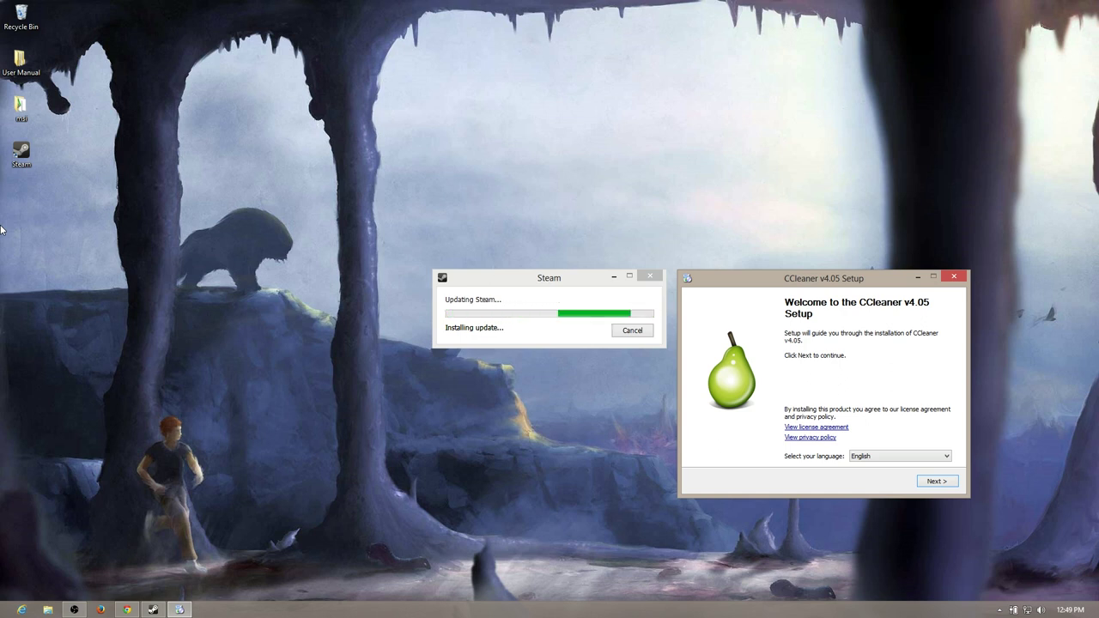
Open the msi folder on the desktop, look at its shortcuts including Hybrid Power, and close the folder
click(20, 107)
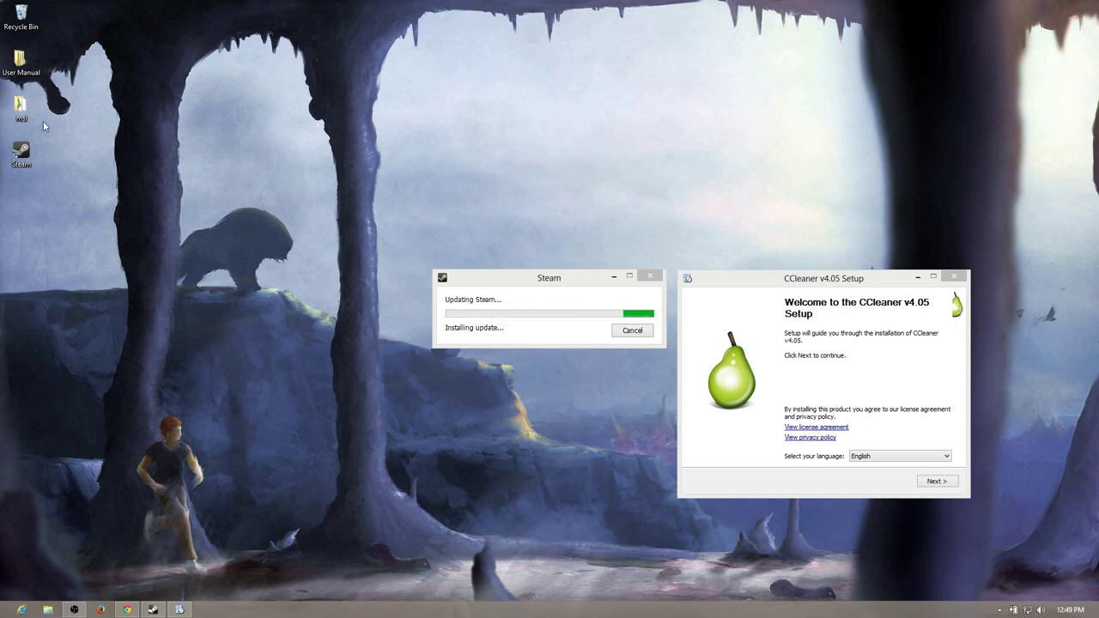
double_click(28, 114)
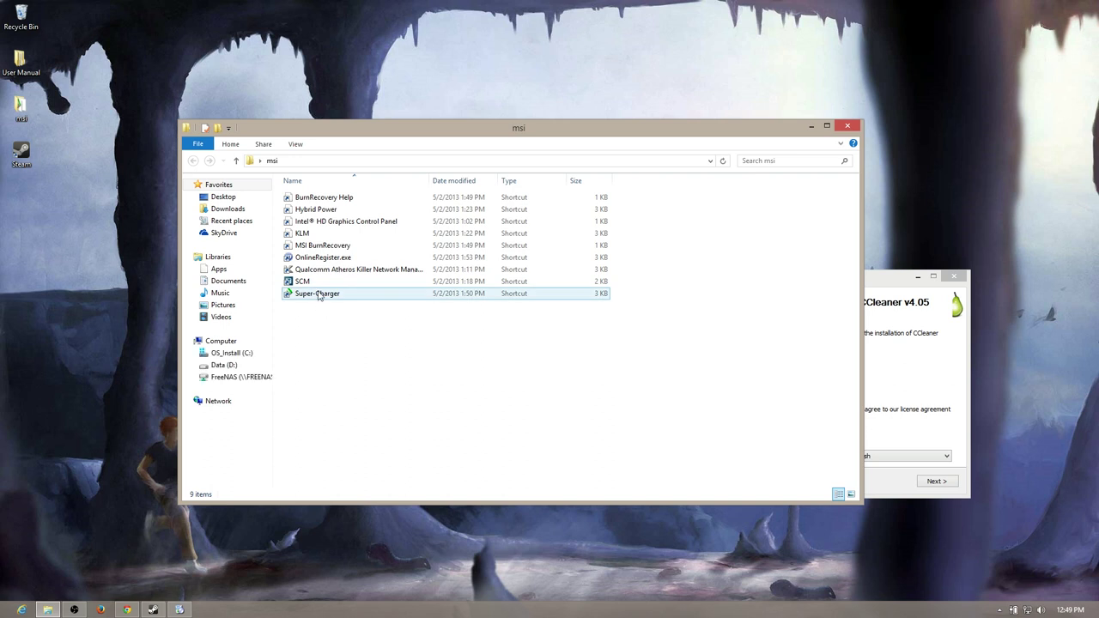
double_click(329, 211)
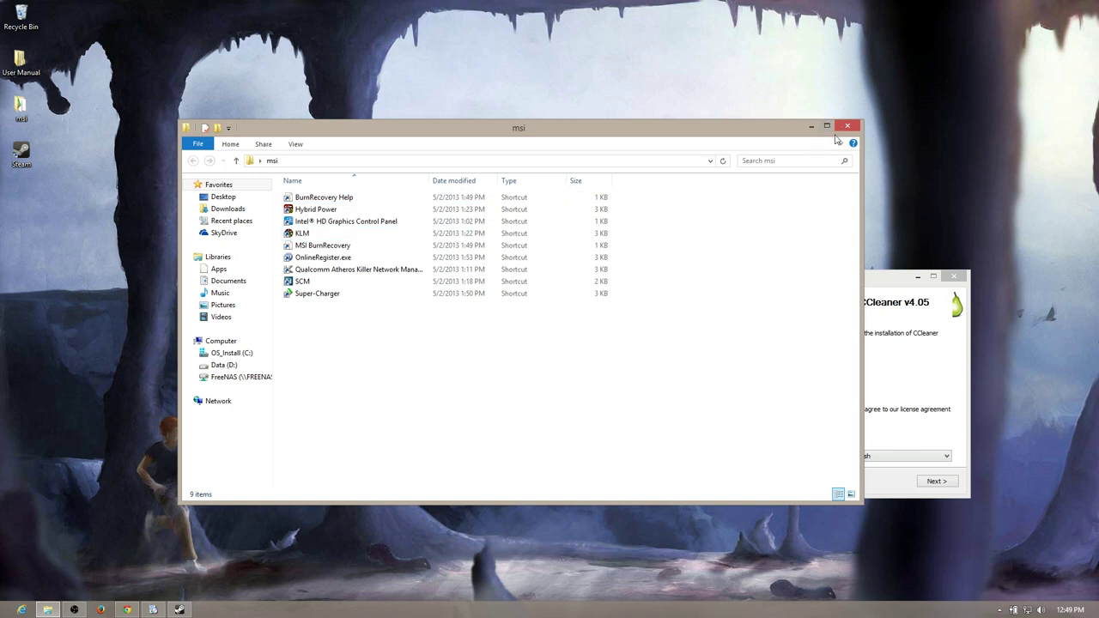
click(845, 130)
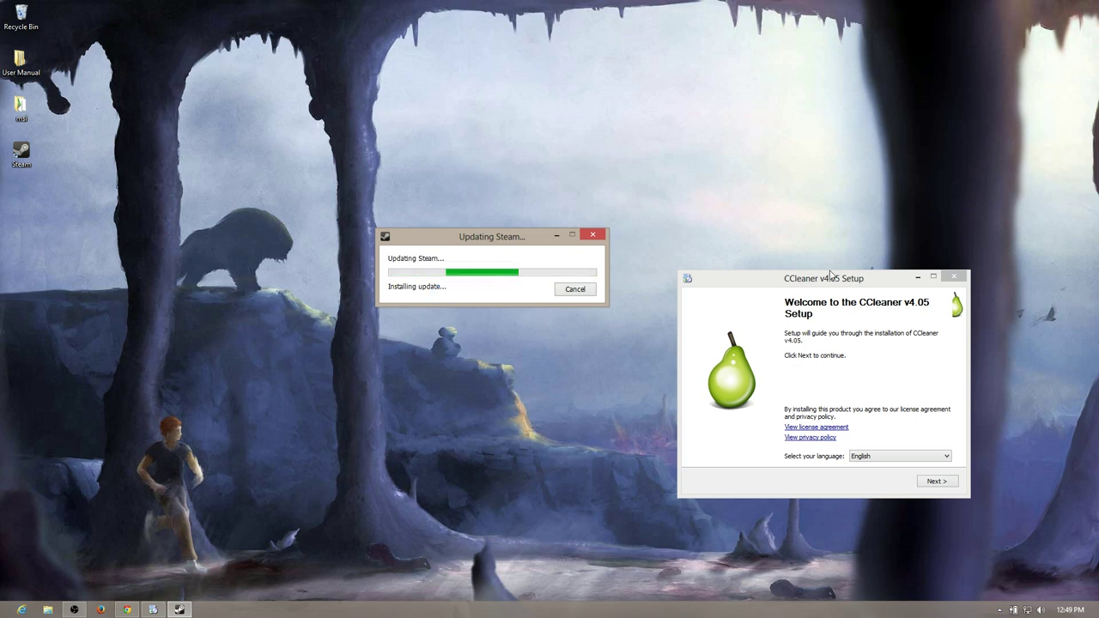
Install CCleaner v4.05 in English with only Start Menu shortcuts, turning off the desktop shortcut, both Recycle Bin options and automatic update checks
drag(845, 279, 797, 238)
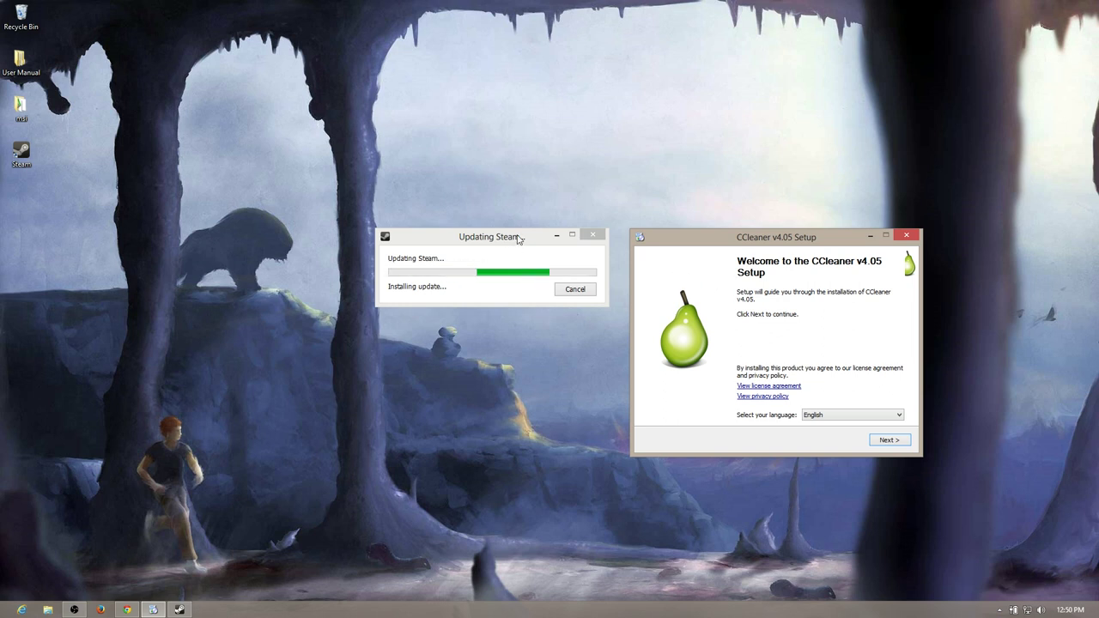
click(889, 441)
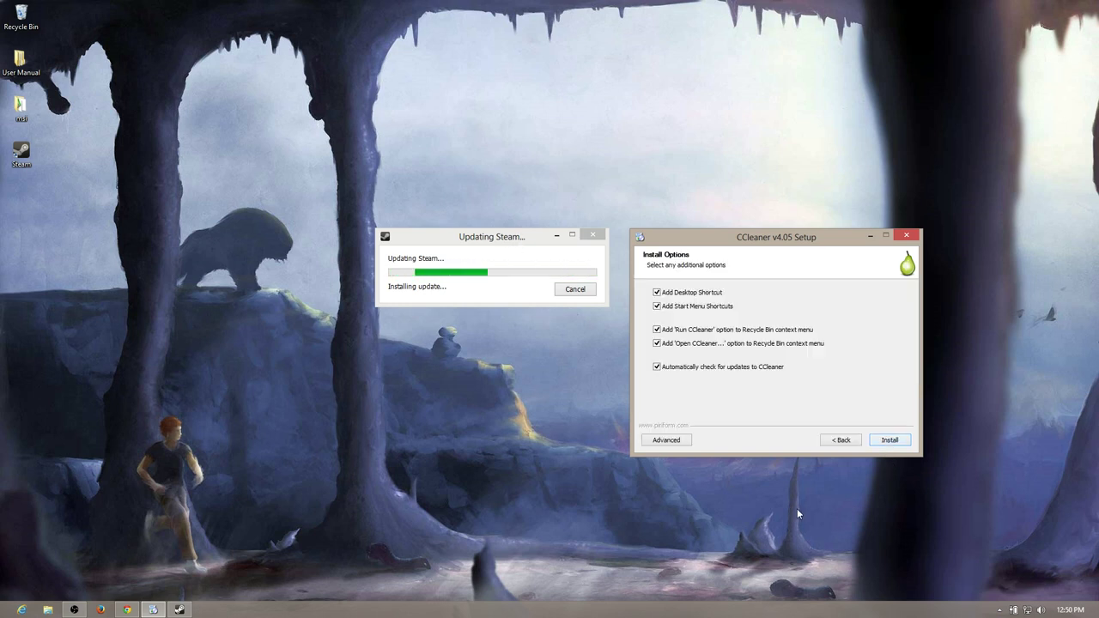
click(686, 295)
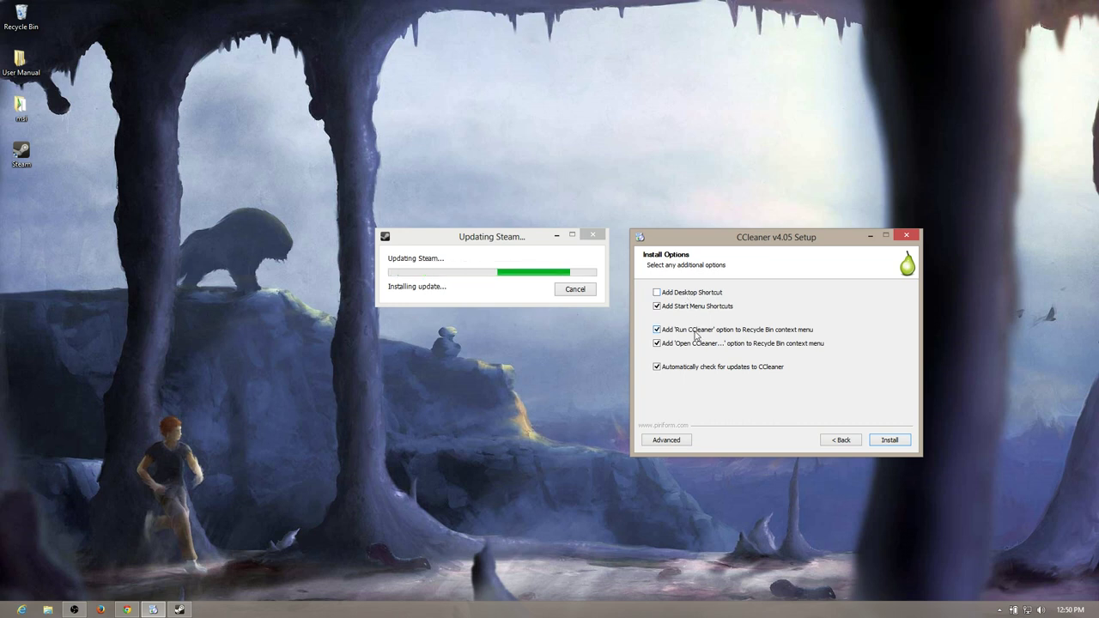
click(696, 331)
click(692, 344)
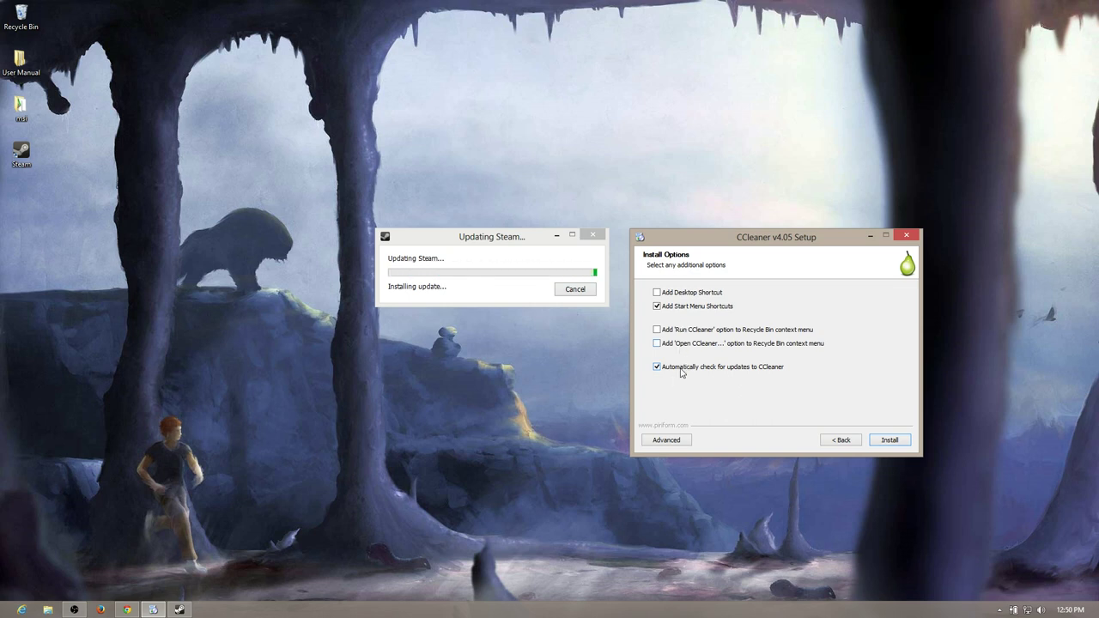
click(681, 370)
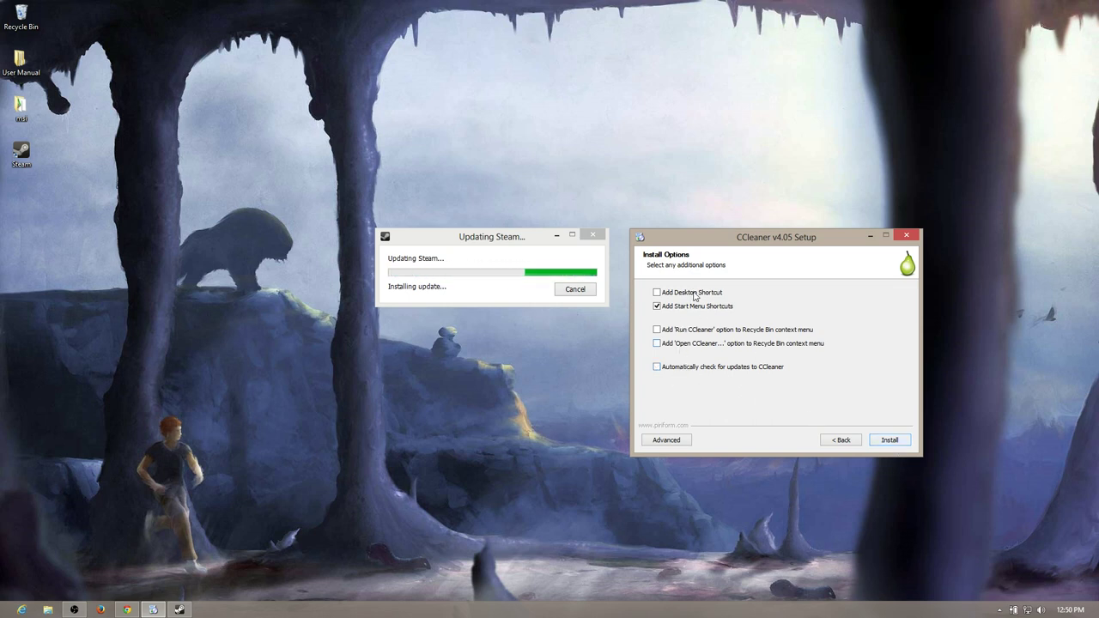
click(890, 440)
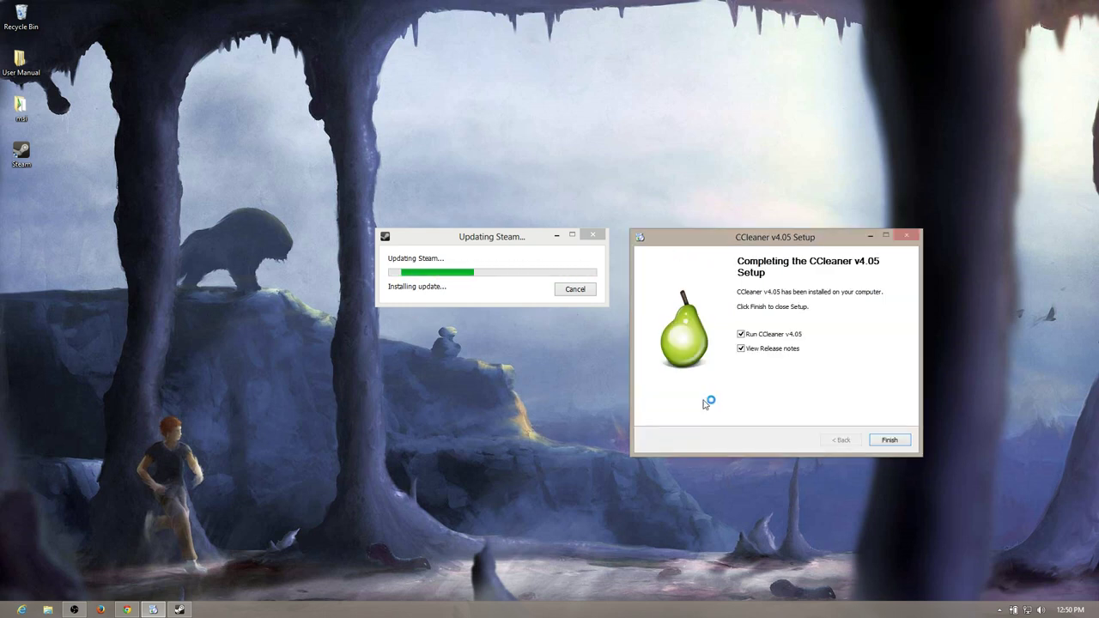
Finish the CCleaner setup without release notes, launch the program and accept the intelligent cookie scan
click(762, 348)
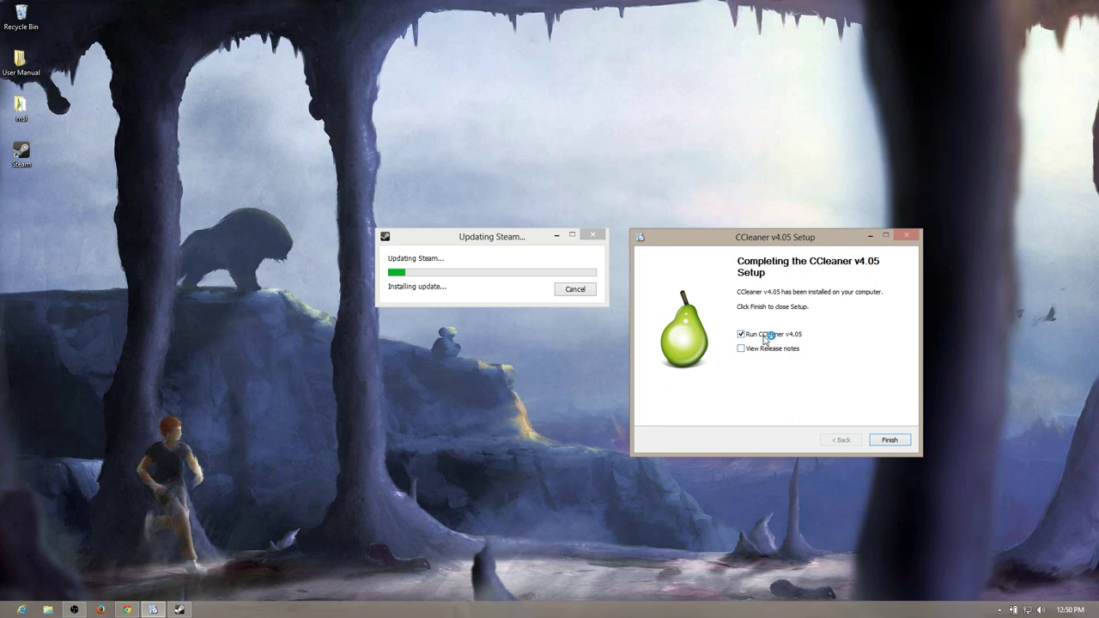
click(898, 444)
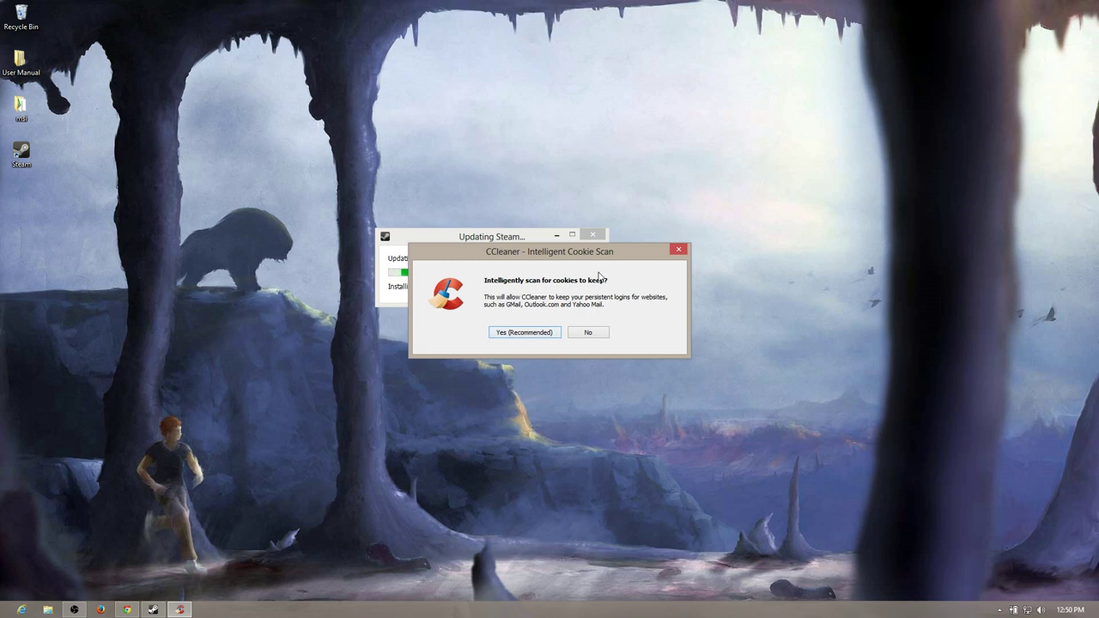
drag(526, 258, 520, 233)
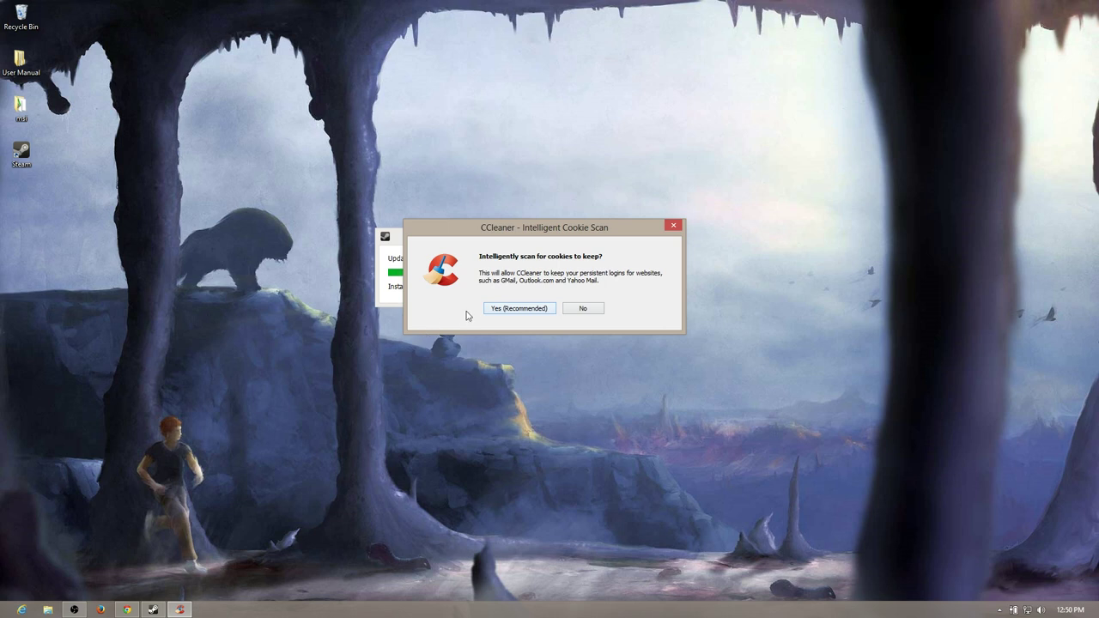
click(496, 312)
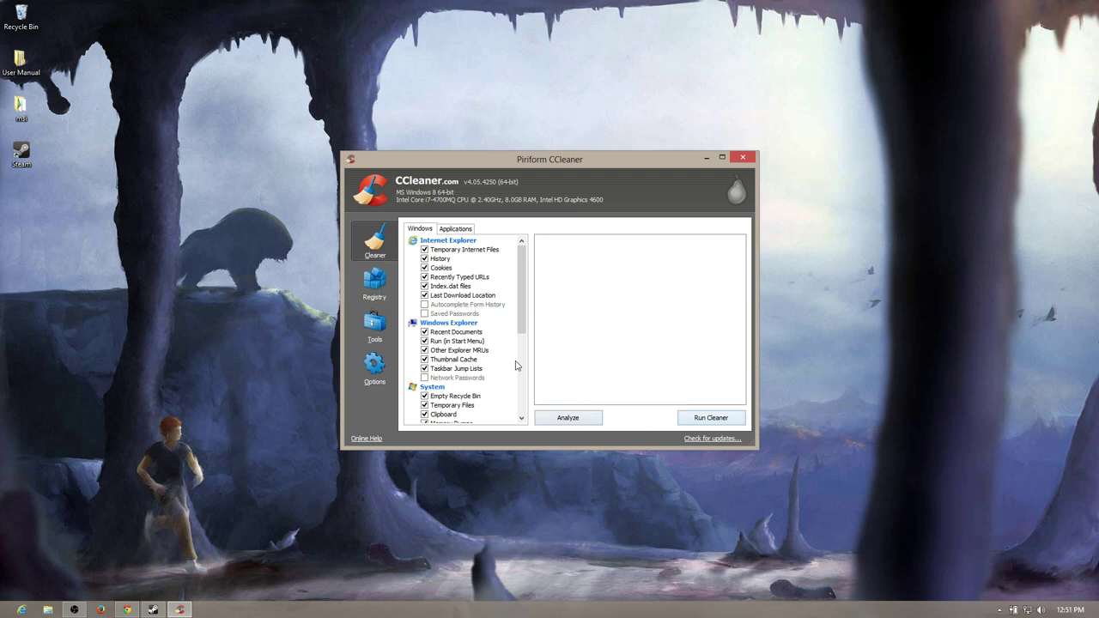
Review the Windows and Applications cleaning options, and start a registry scan for issues with all categories included
click(463, 228)
click(418, 230)
click(373, 288)
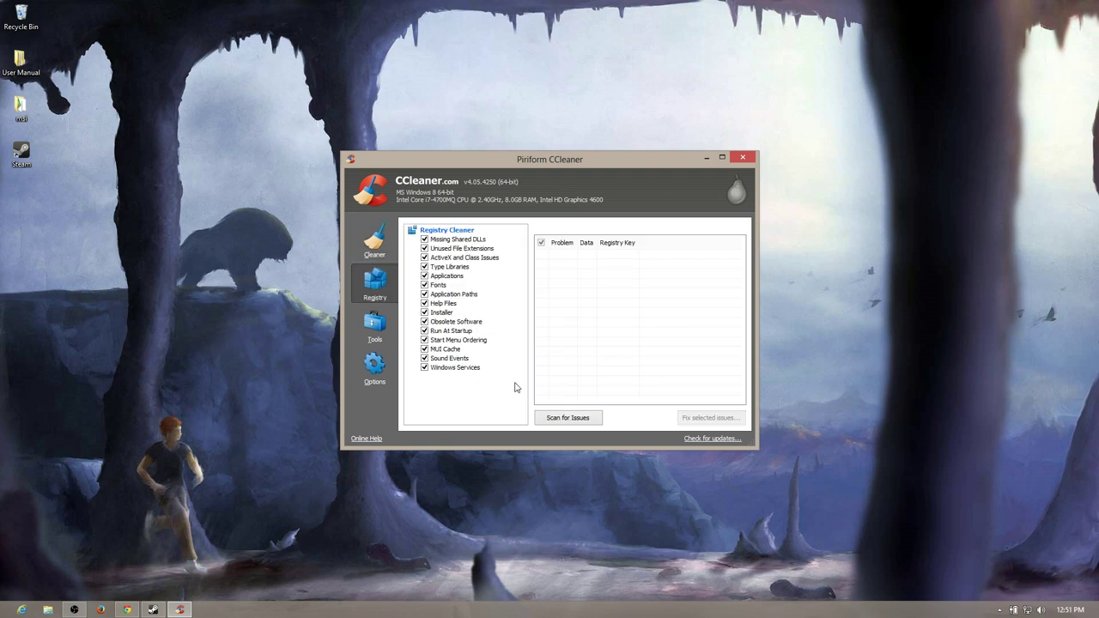
click(576, 420)
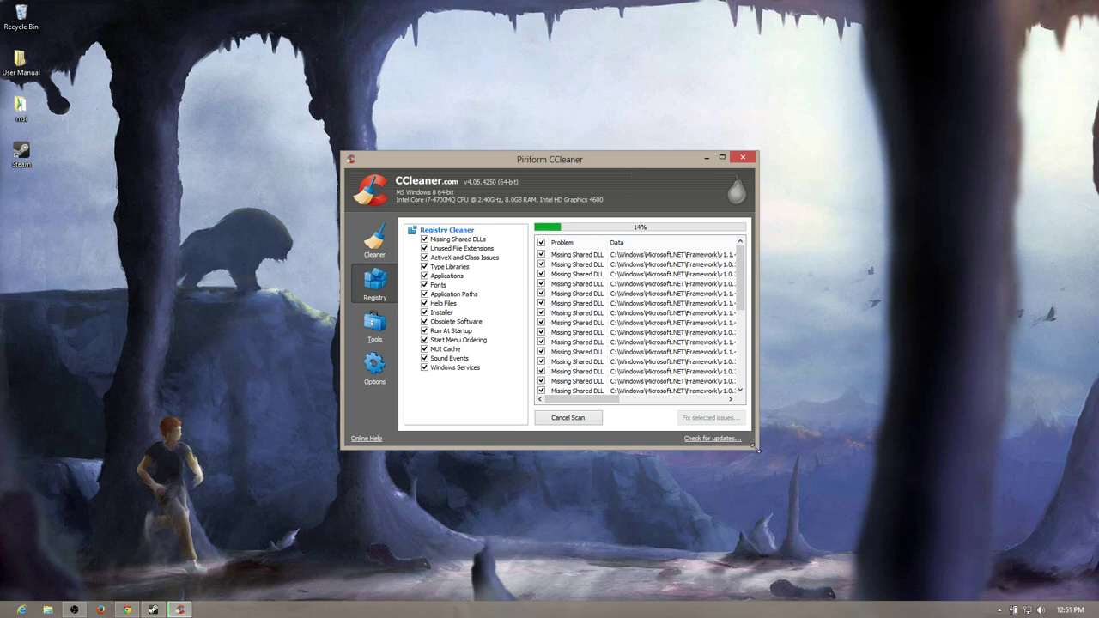
Enlarge and reposition the CCleaner window, and look through the list of registry issues during the scan
drag(756, 445, 1001, 551)
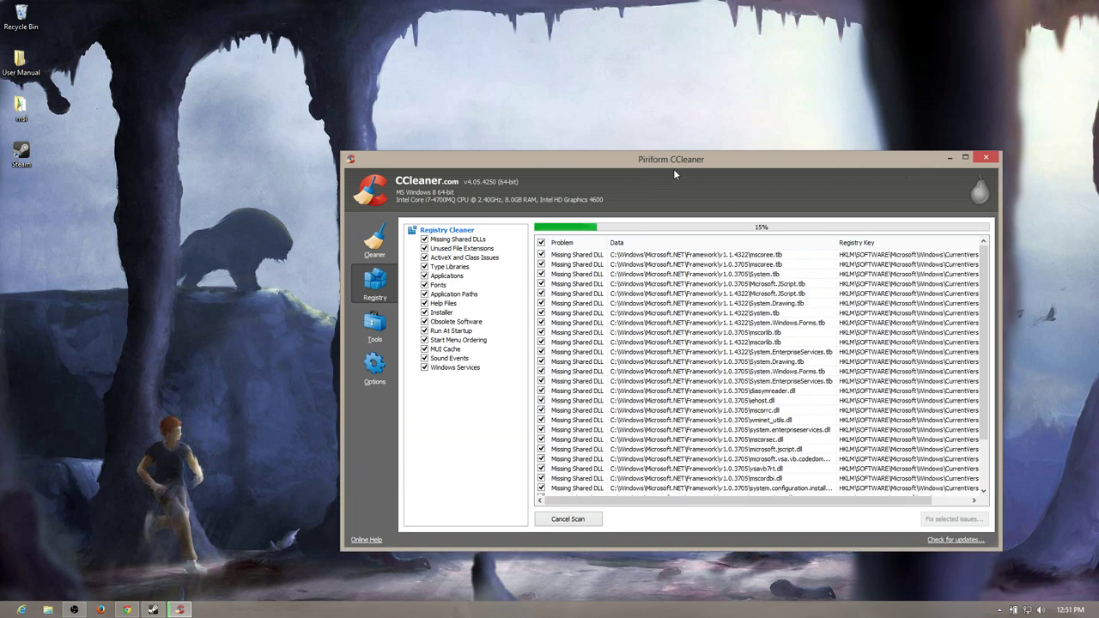
drag(677, 165, 606, 144)
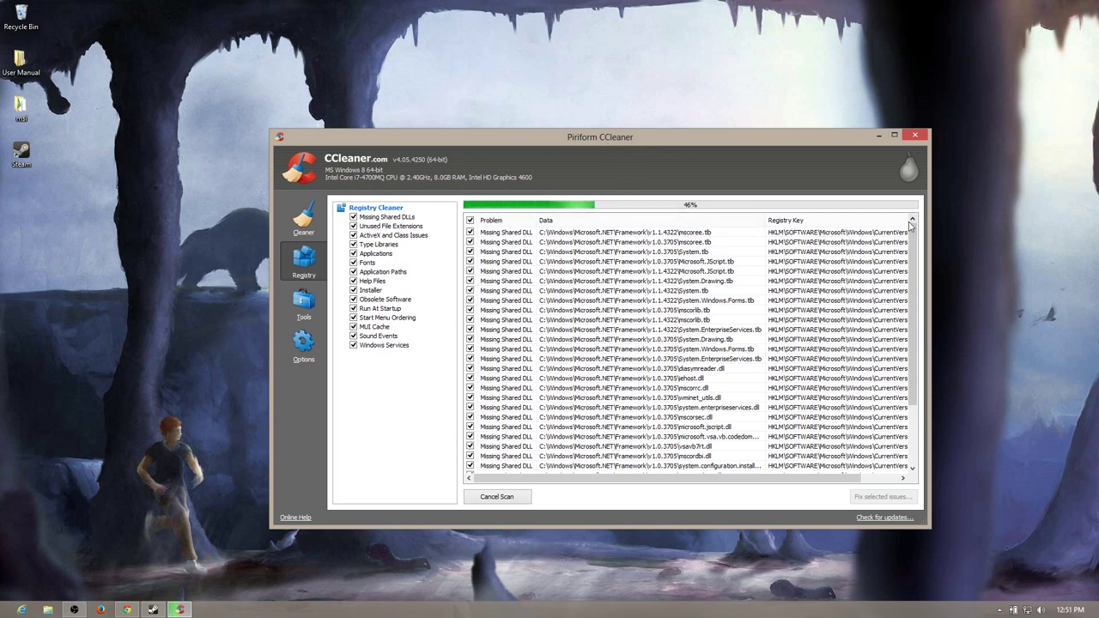
drag(913, 318, 915, 386)
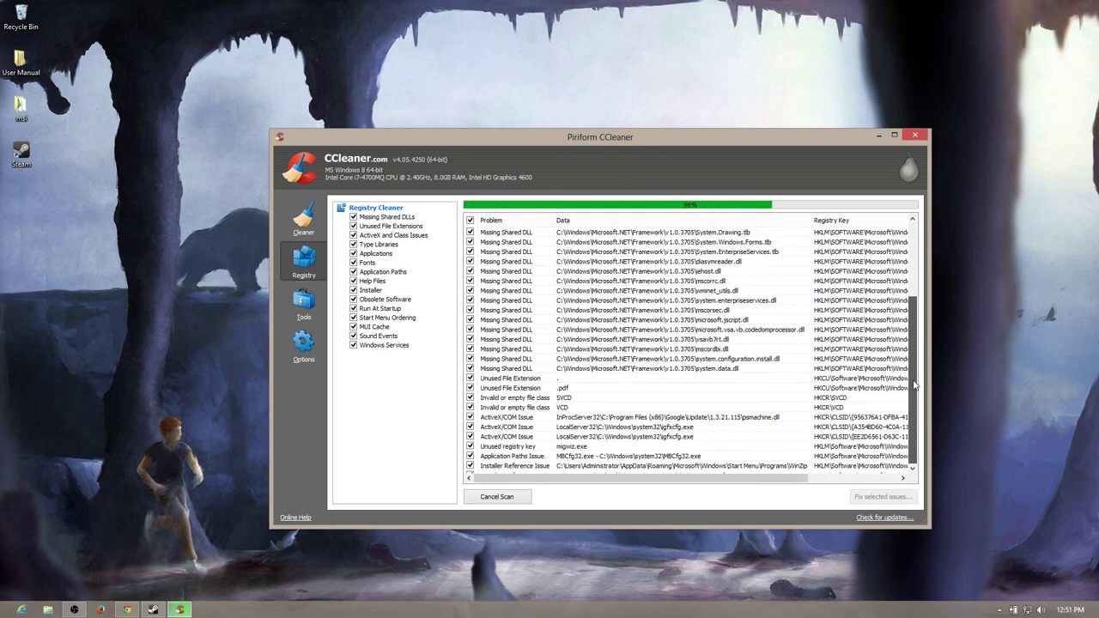
click(909, 255)
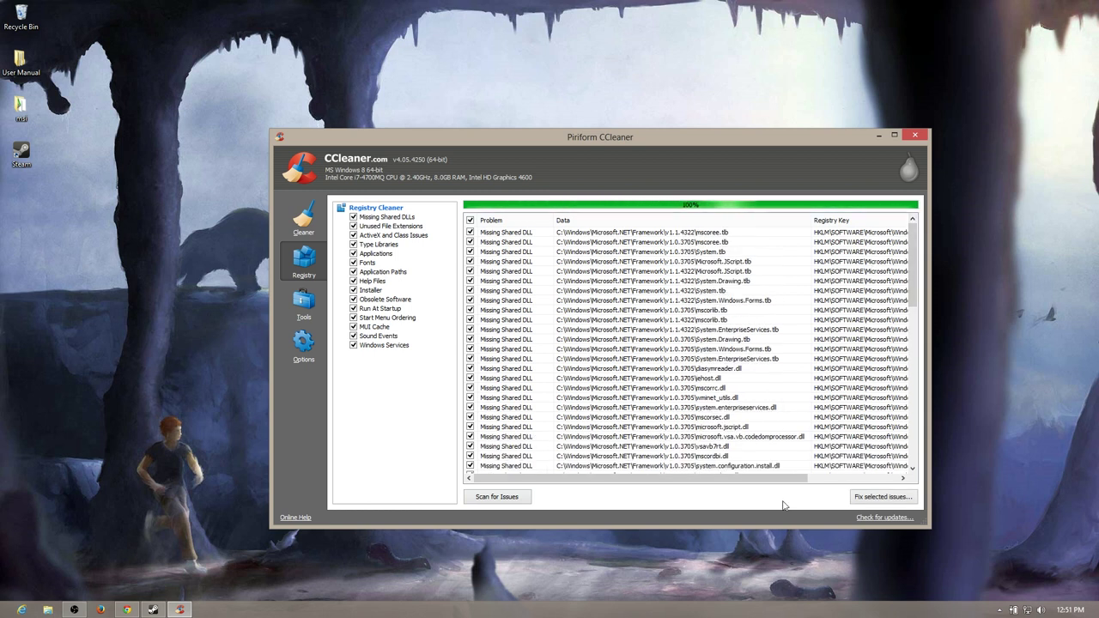
Back up the registry changes to the Documents library, fix all selected registry issues, and close the fix report
click(882, 497)
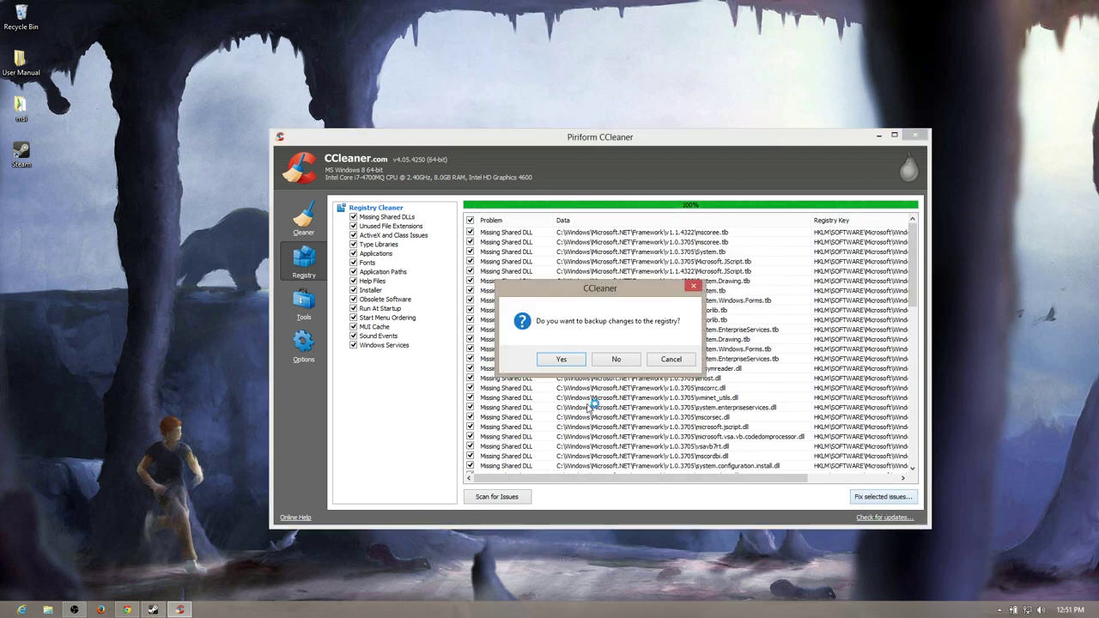
key(Return)
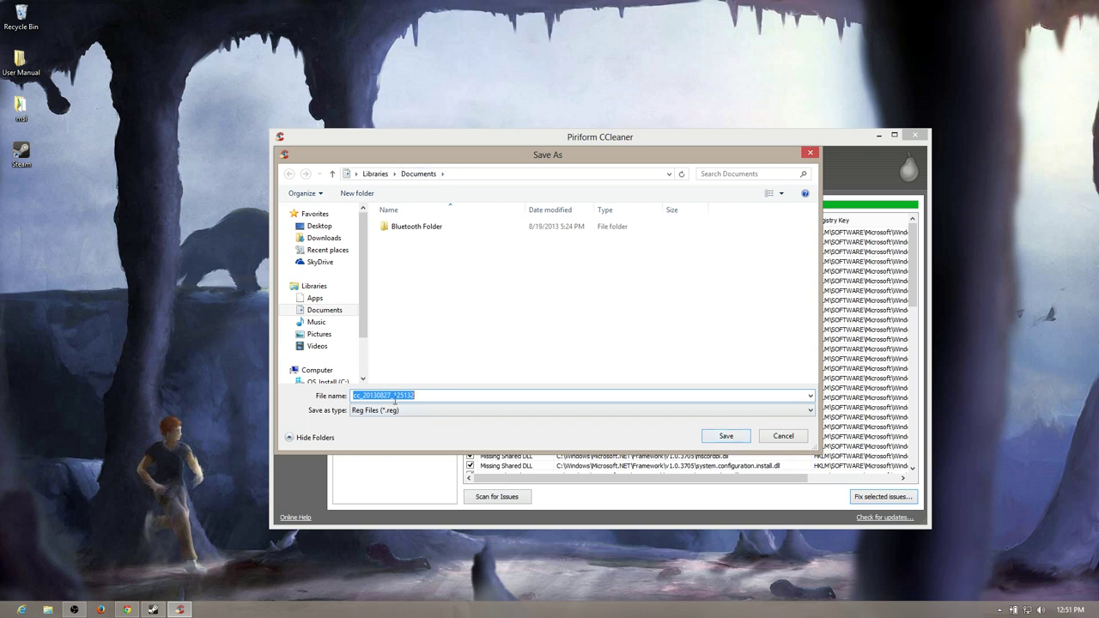
click(726, 437)
click(626, 388)
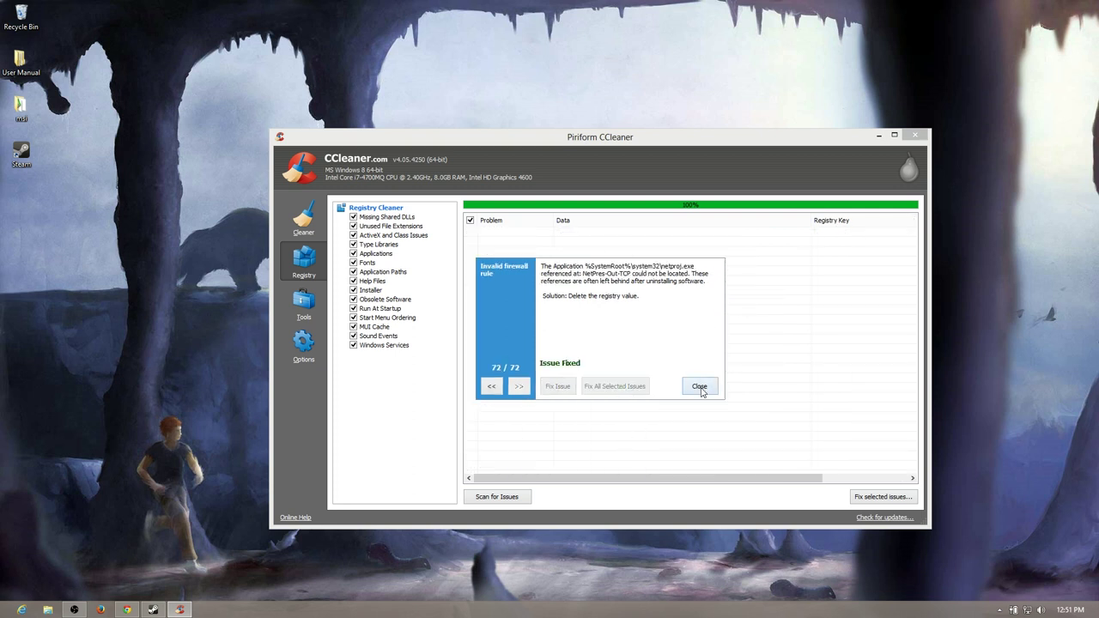
click(700, 387)
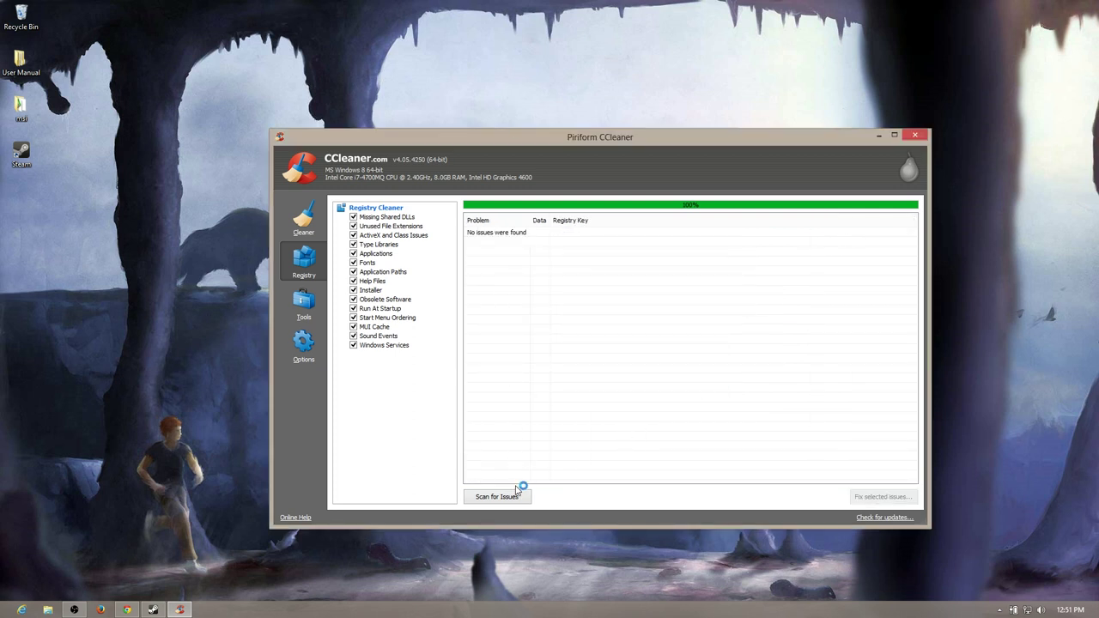
Review the full list of installed programs in CCleaner's Uninstall tool
click(304, 305)
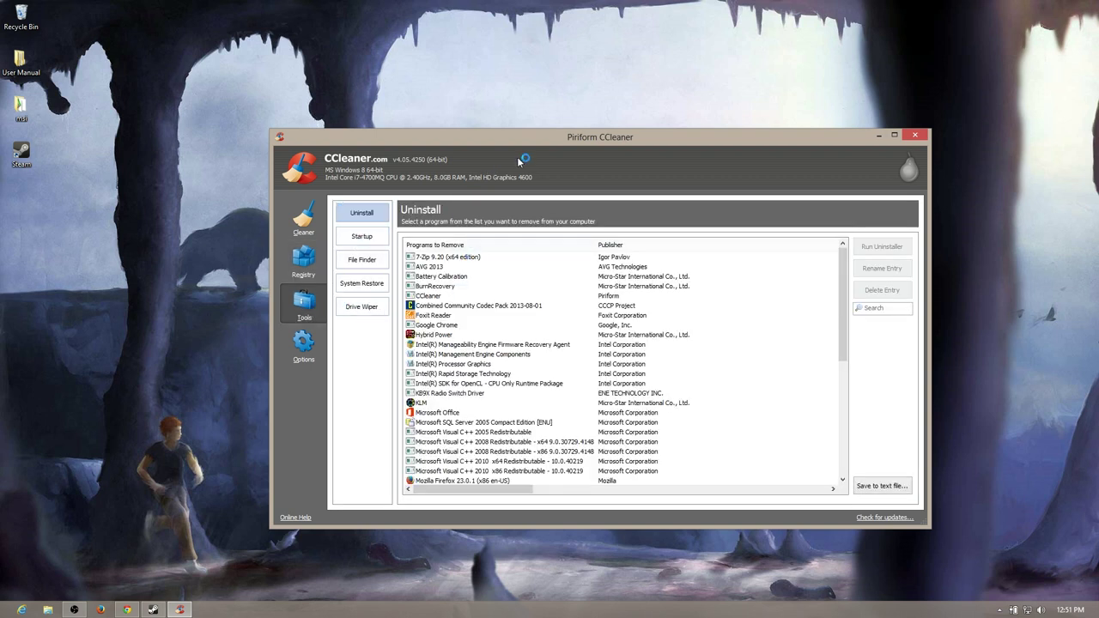
drag(564, 144, 539, 136)
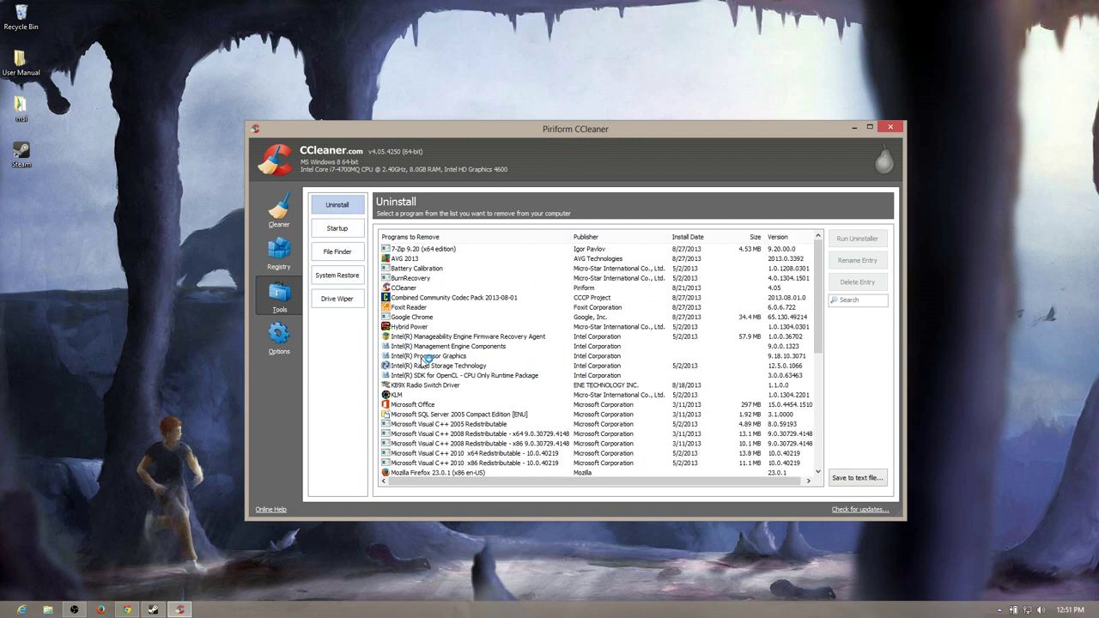
scroll(425, 369, down, 7)
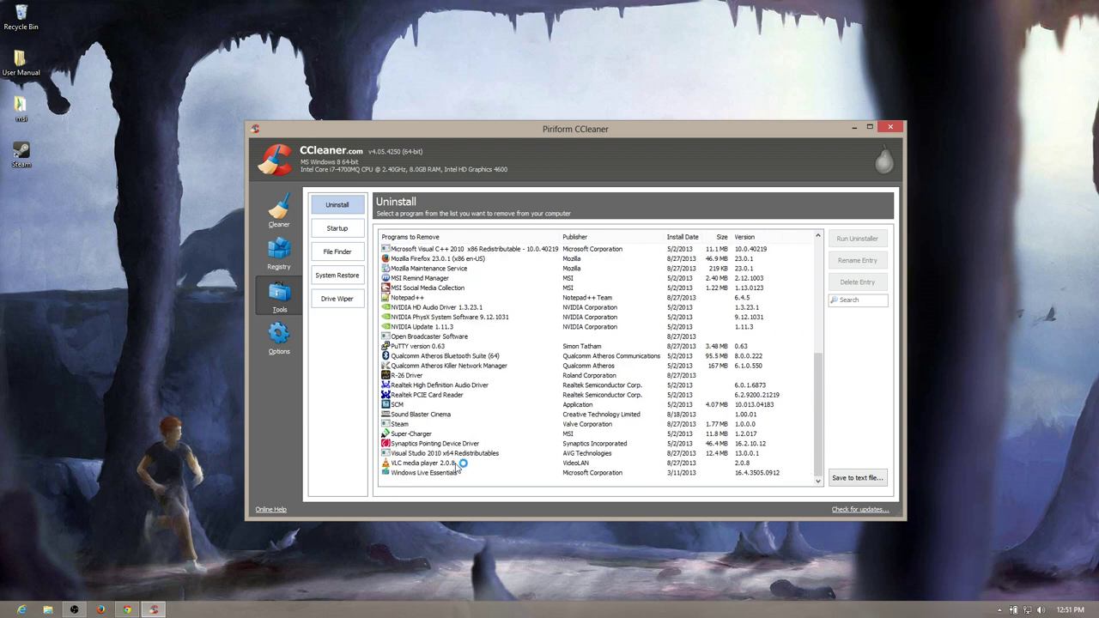
scroll(460, 464, up, 7)
Disable Steam in CCleaner's list of Windows startup programs
click(339, 227)
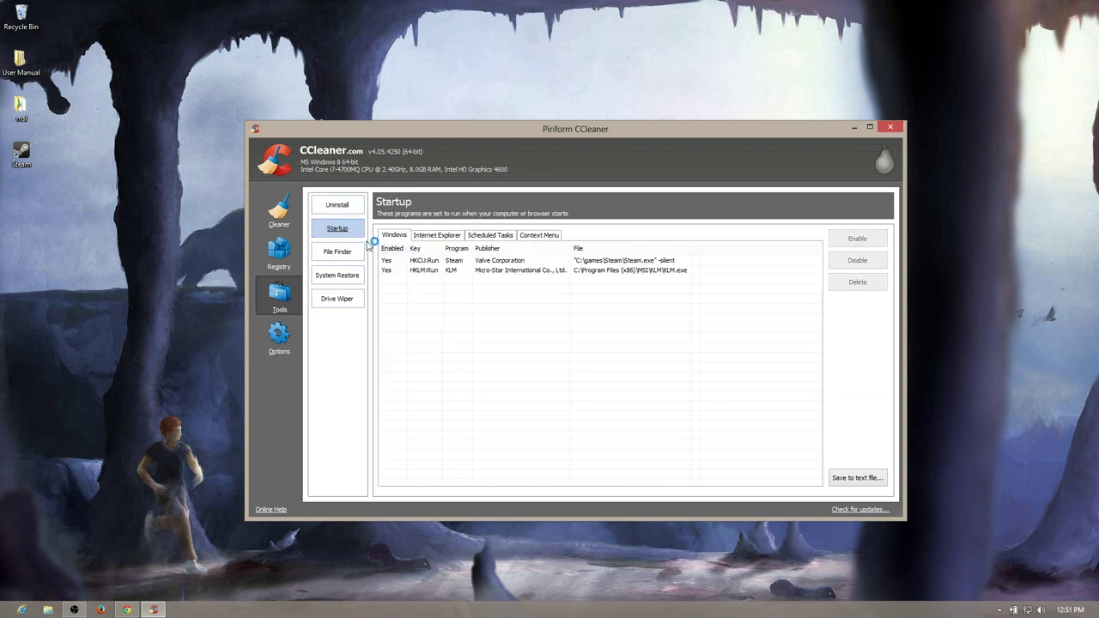
click(456, 262)
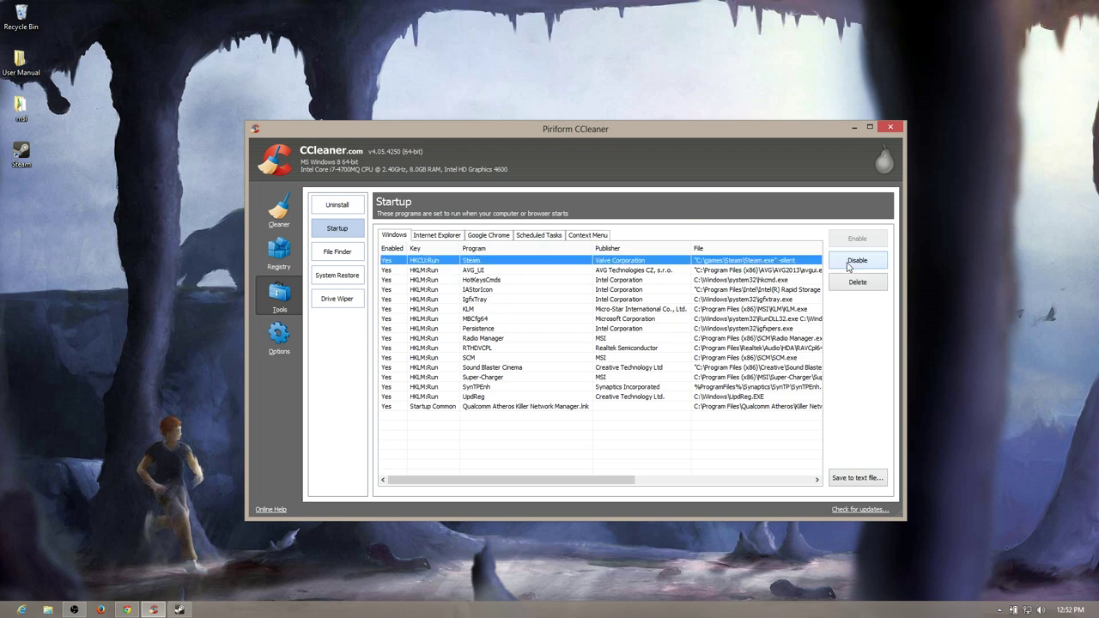
click(848, 263)
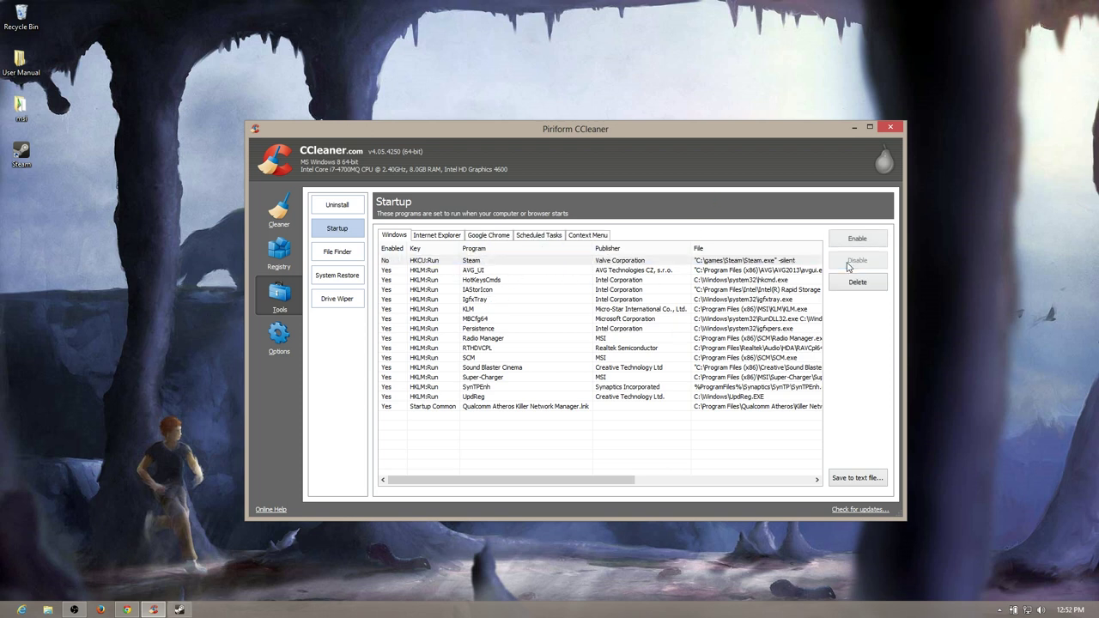
right_click(506, 264)
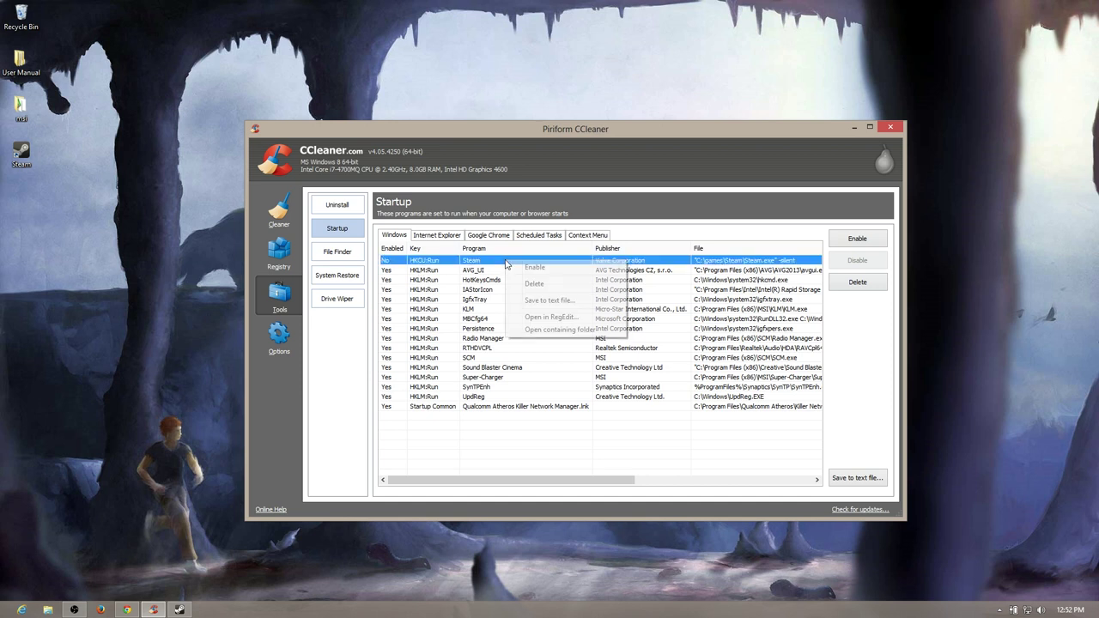
Examine the remaining Windows startup entries from AVG_UI down to RTHDVCPL, narrowing the Program column to see more of the file paths
click(482, 272)
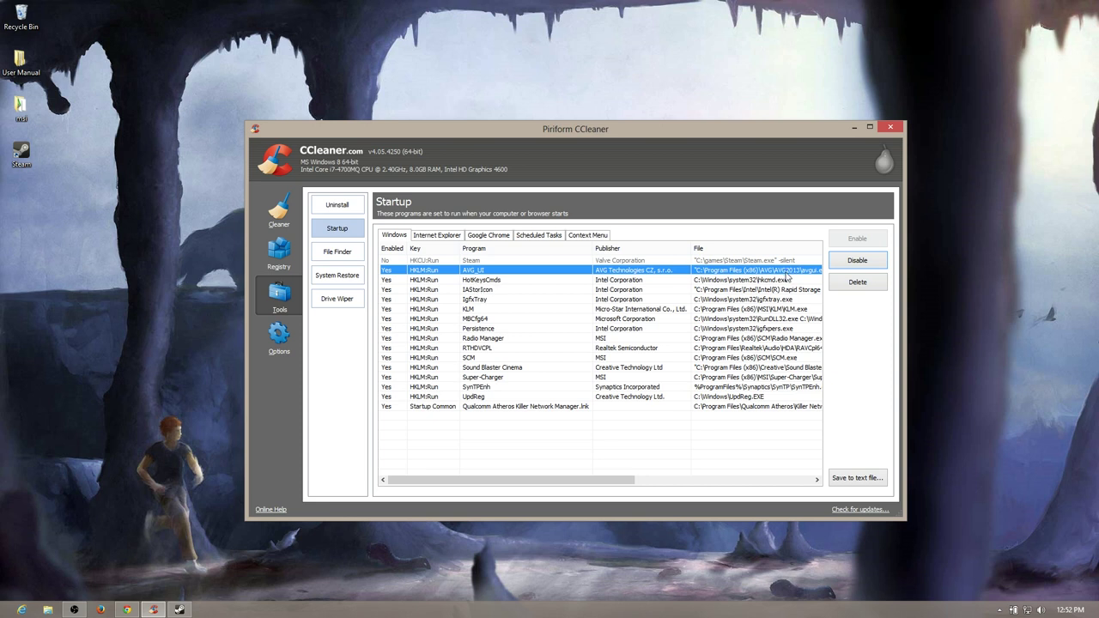
click(513, 282)
click(510, 292)
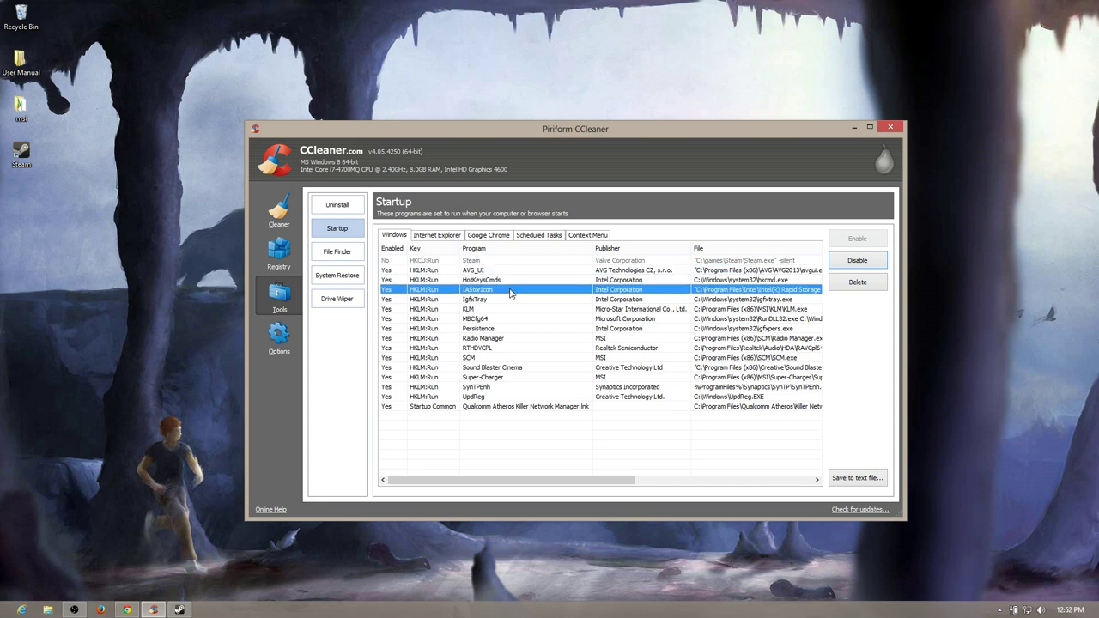
click(522, 283)
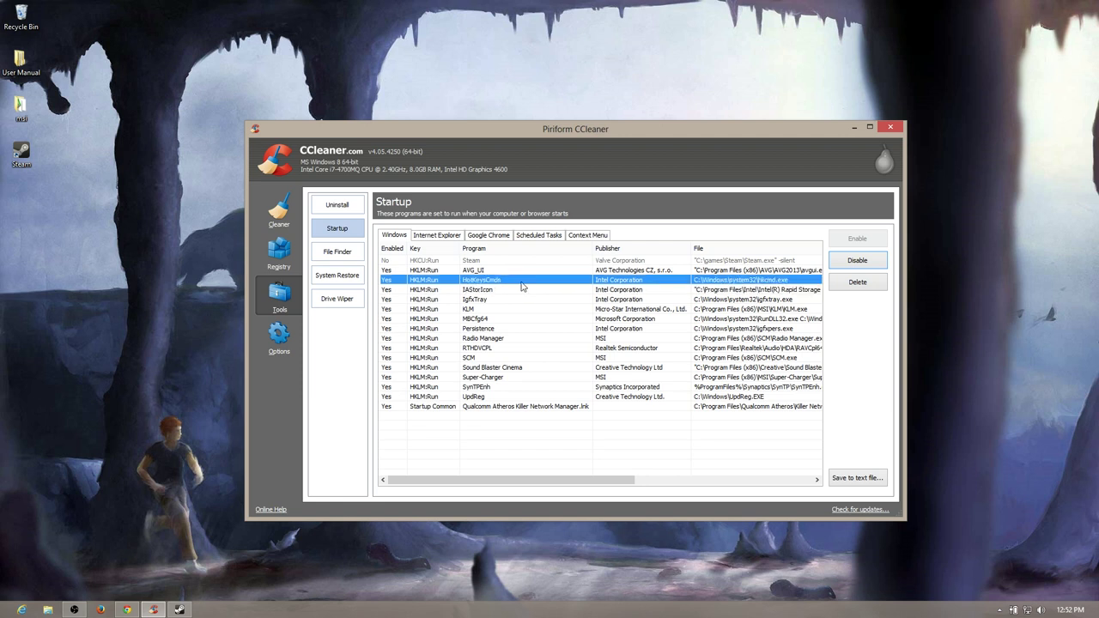
click(518, 294)
click(511, 299)
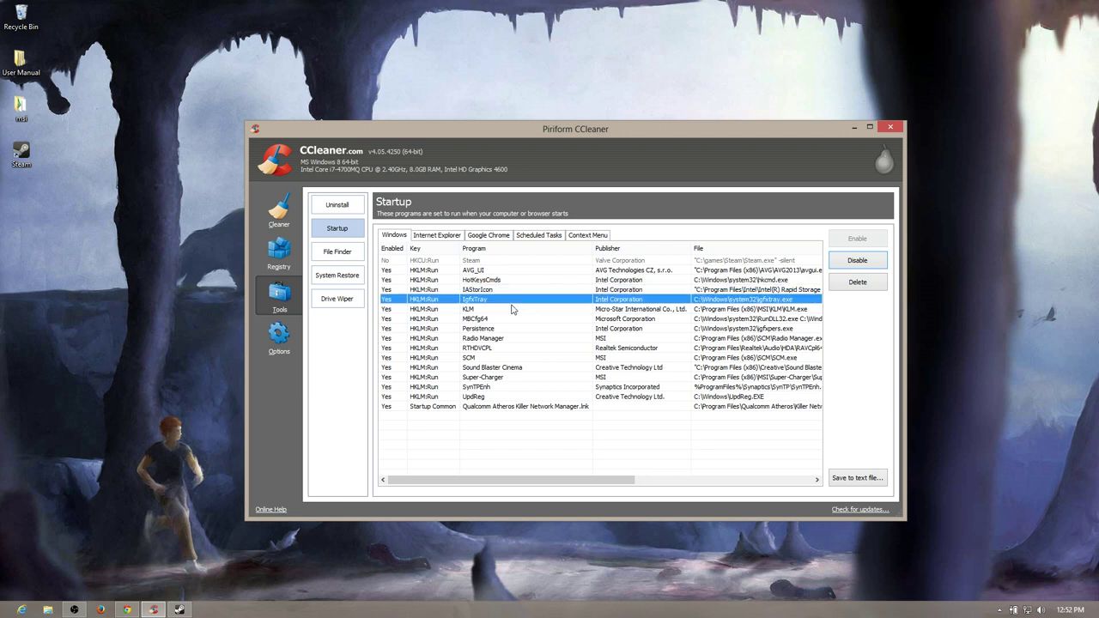
click(508, 309)
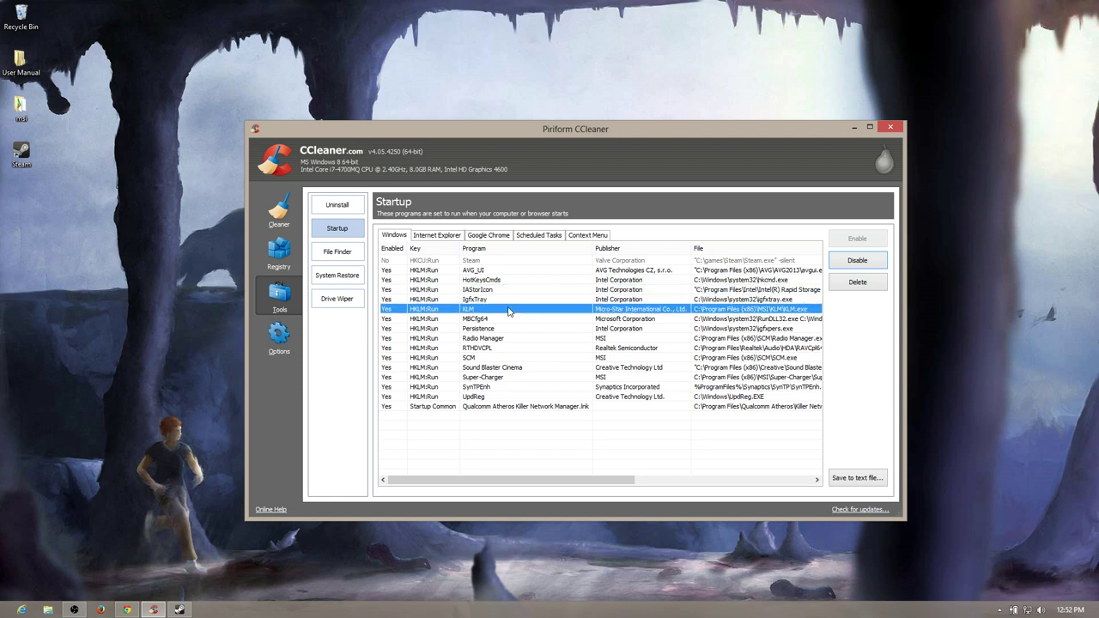
click(630, 320)
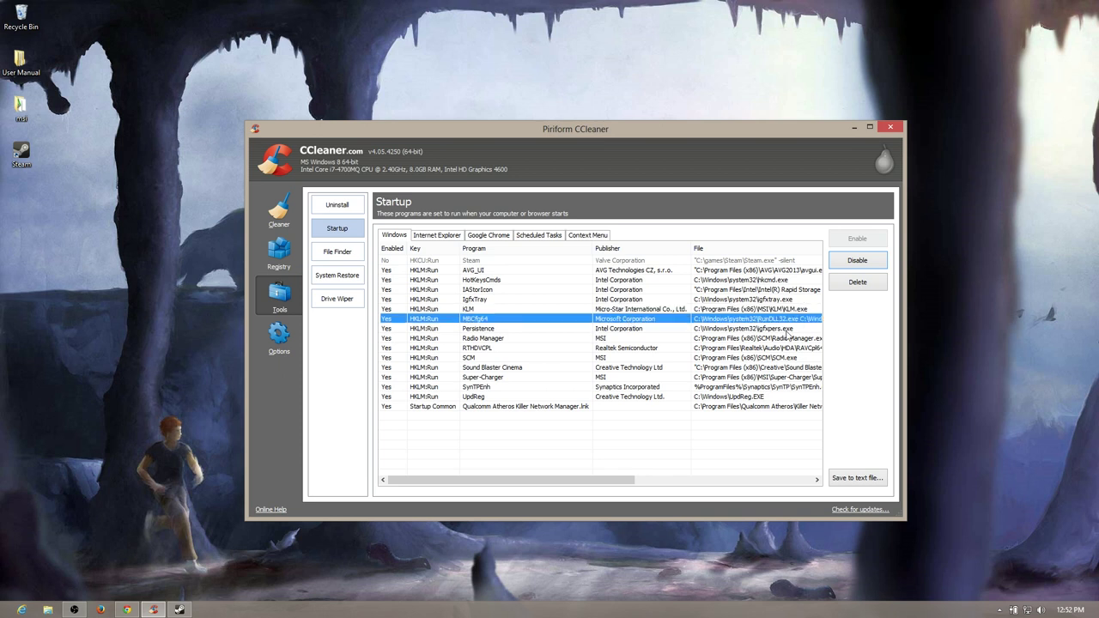
drag(592, 250, 566, 270)
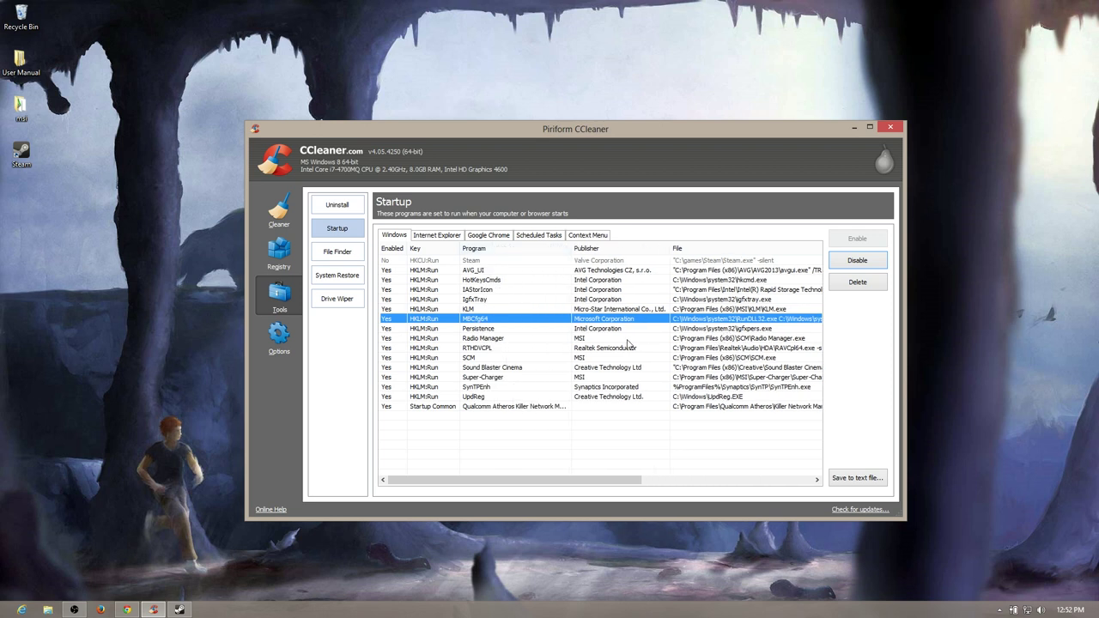
click(744, 340)
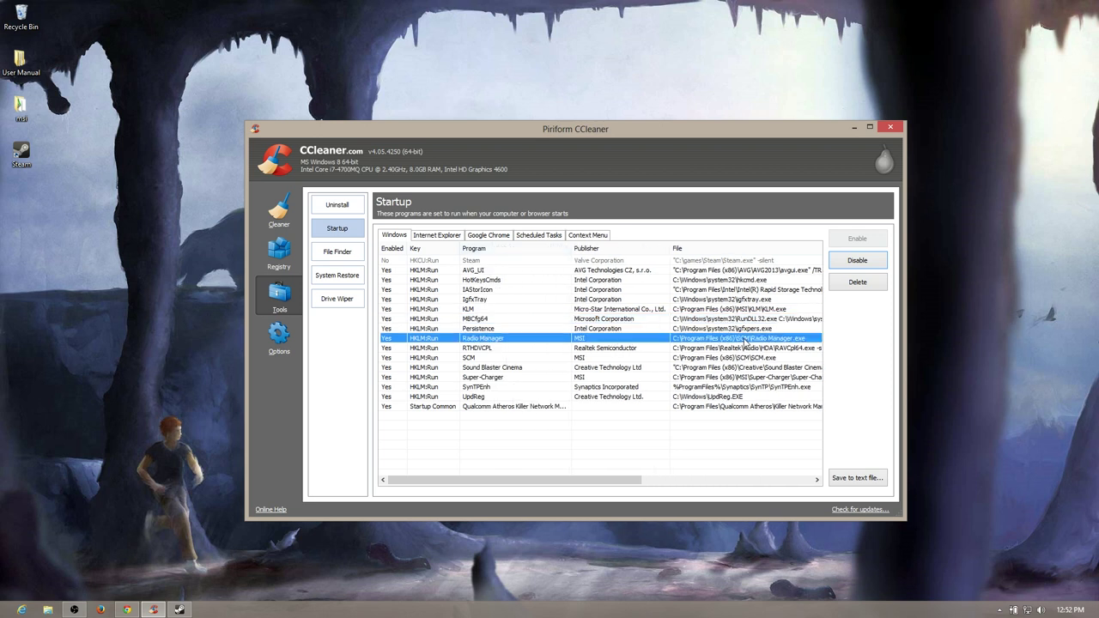
click(627, 349)
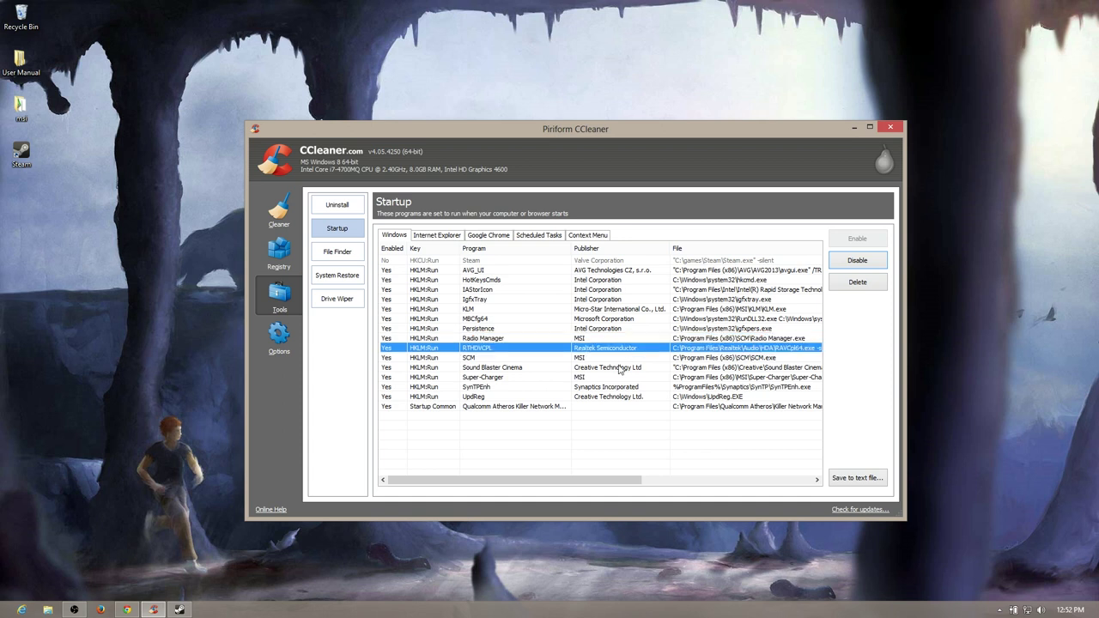
Disable the Sound Blaster Cinema startup entry and check the UpdReg entry
click(519, 368)
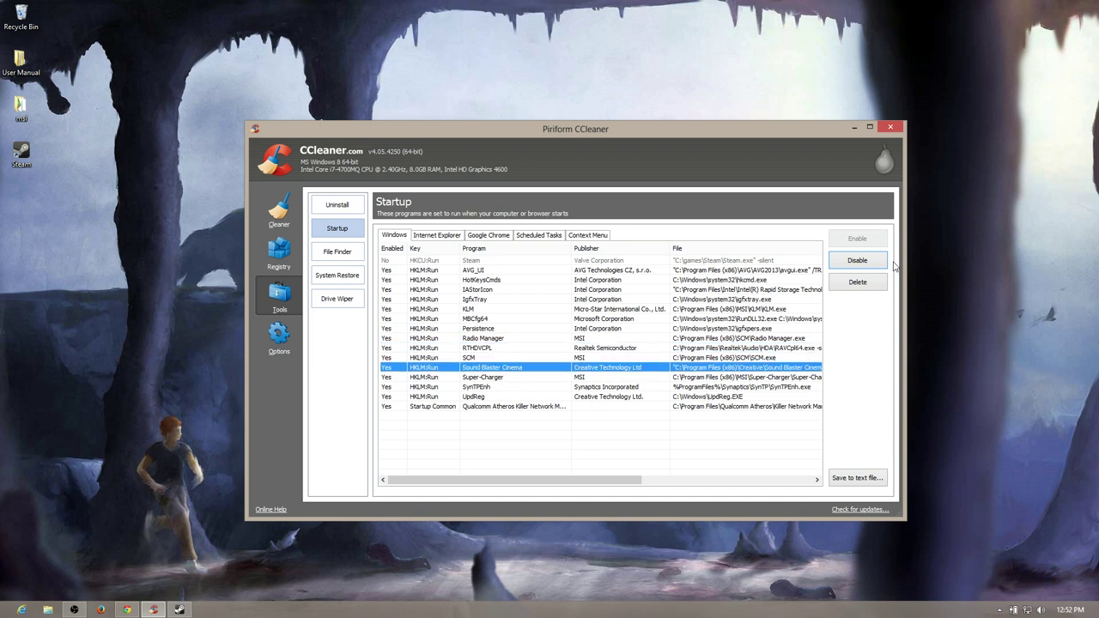
click(845, 265)
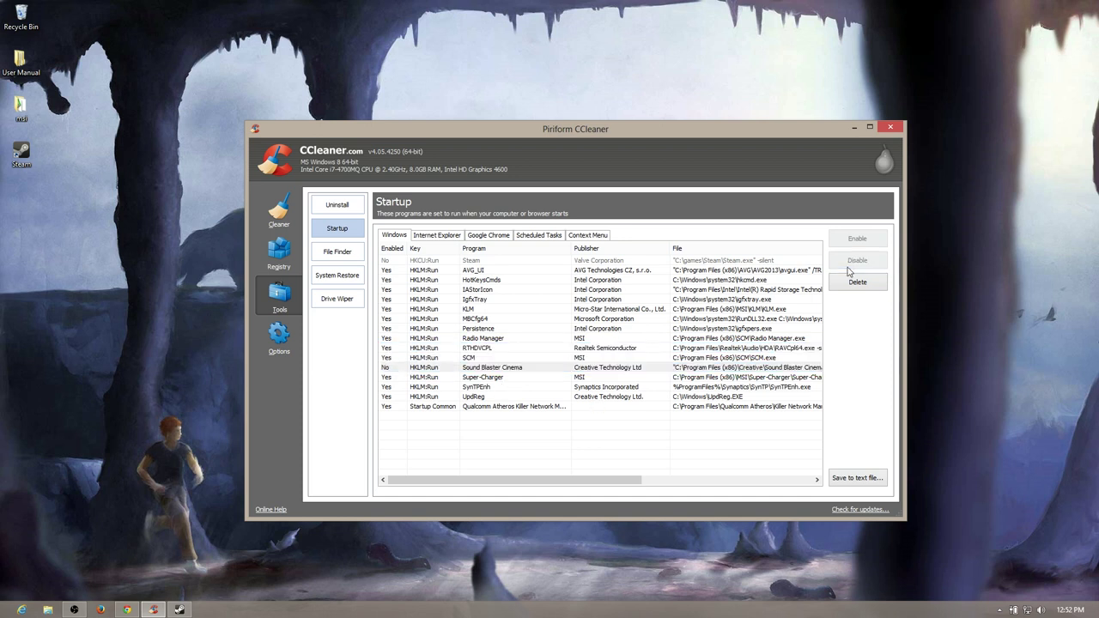
click(520, 399)
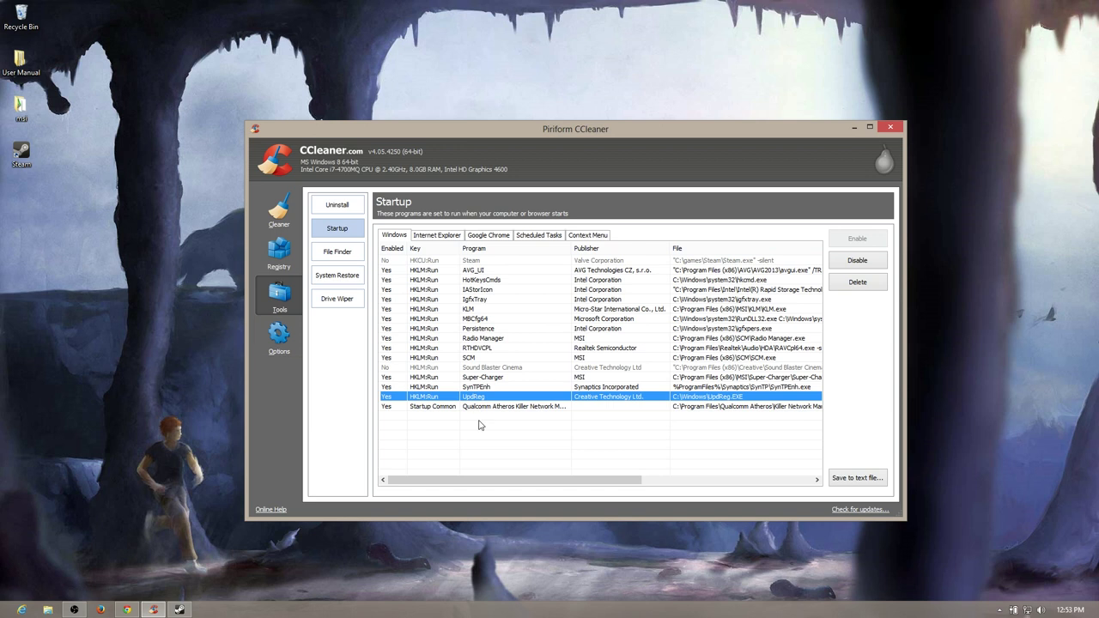
Glance over CCleaner's Options and Registry sections, and close both CCleaner and the Steam welcome window
click(279, 336)
click(279, 254)
click(279, 296)
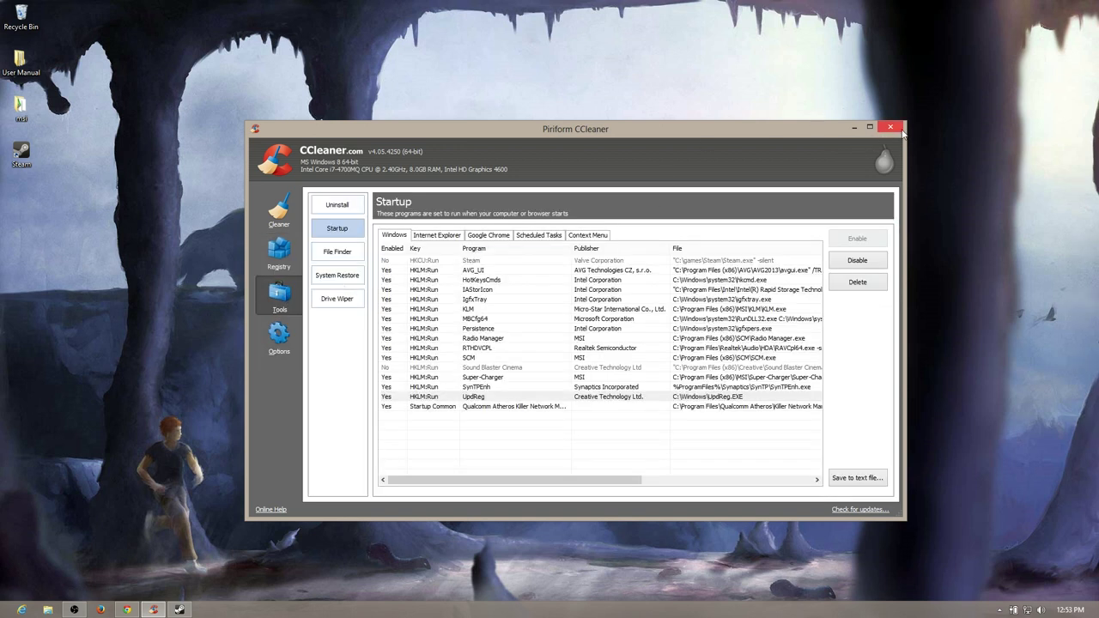
click(897, 132)
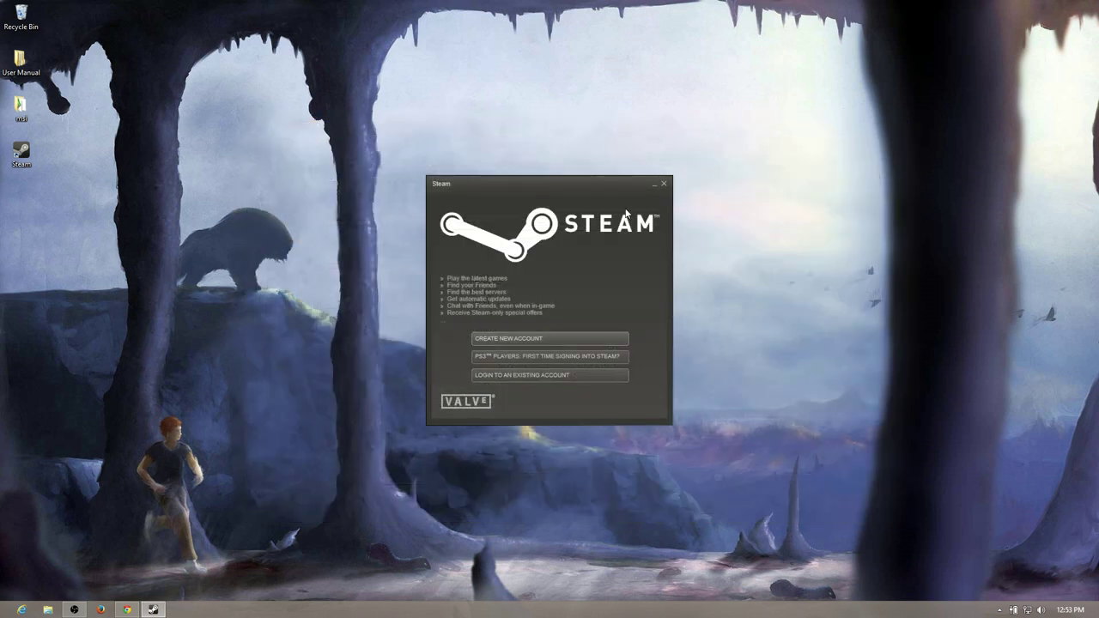
click(664, 182)
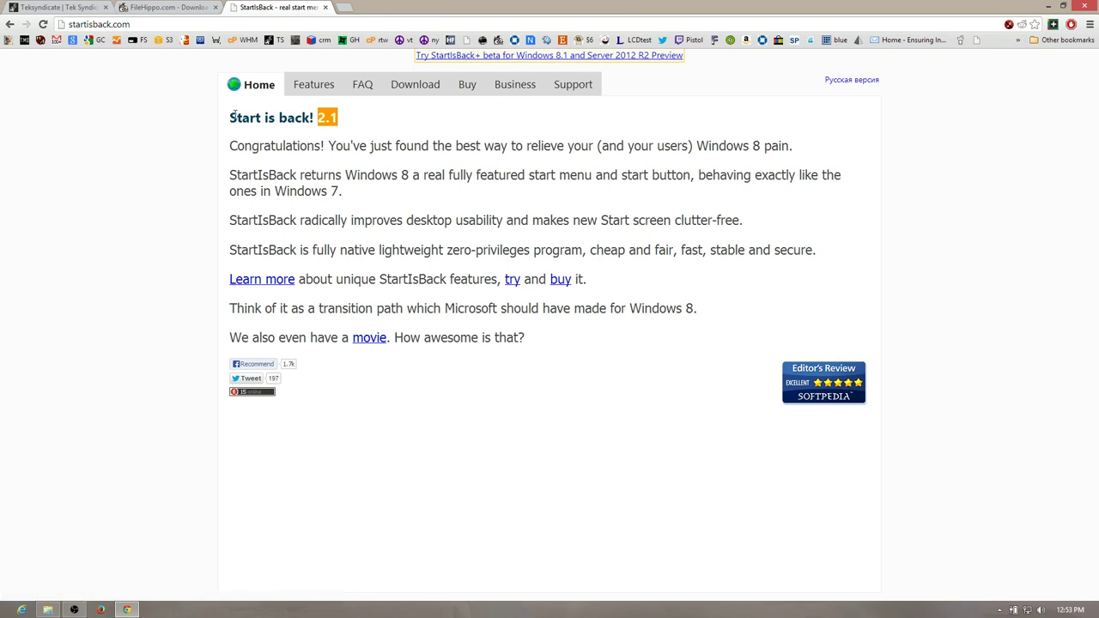
In Chrome, view the StartIsBack download page and choose the 5 PCs license $5 USD variant on the purchase page
click(415, 86)
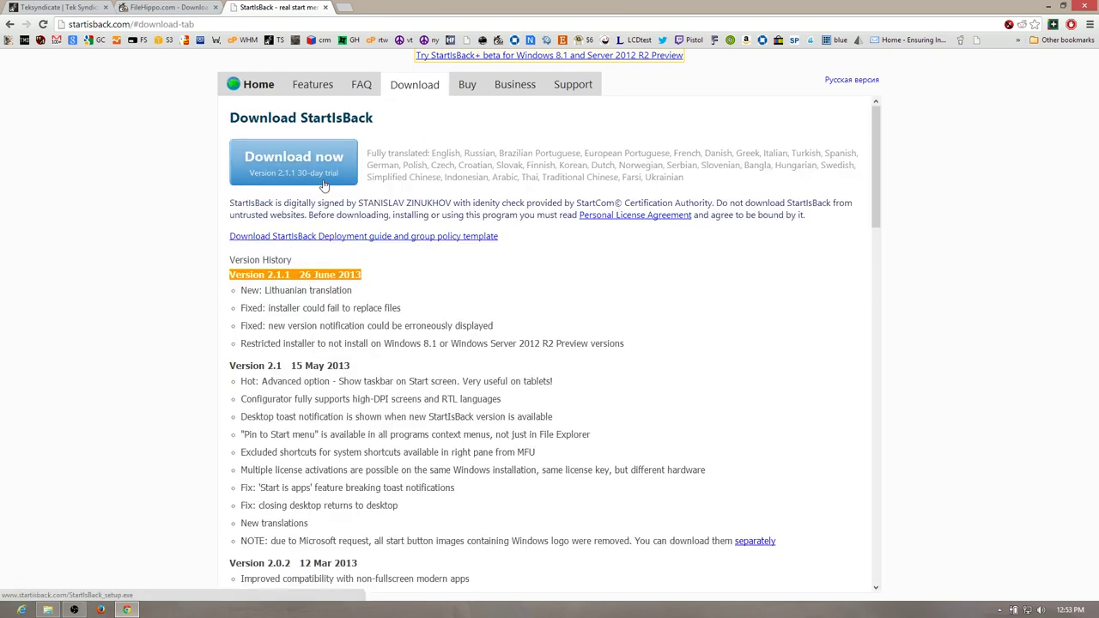
click(466, 84)
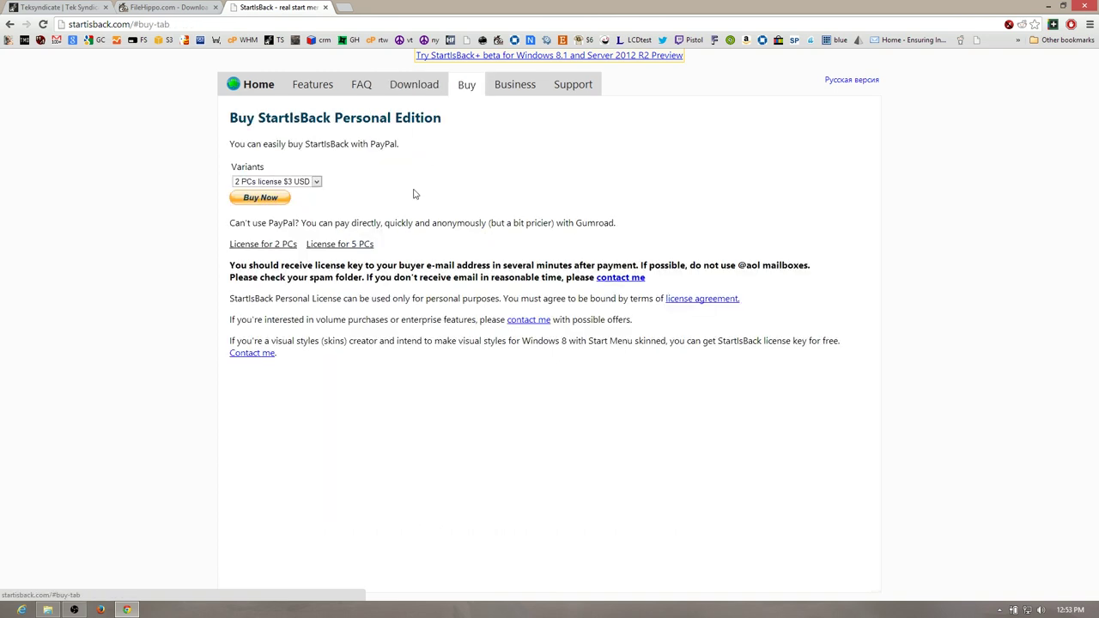
click(293, 182)
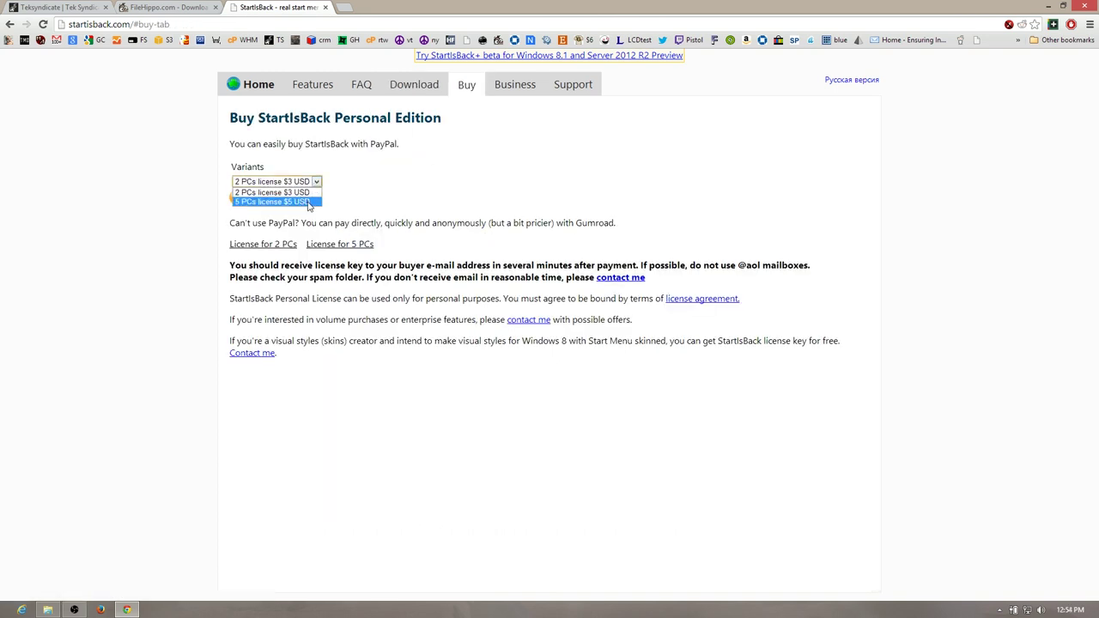
click(309, 203)
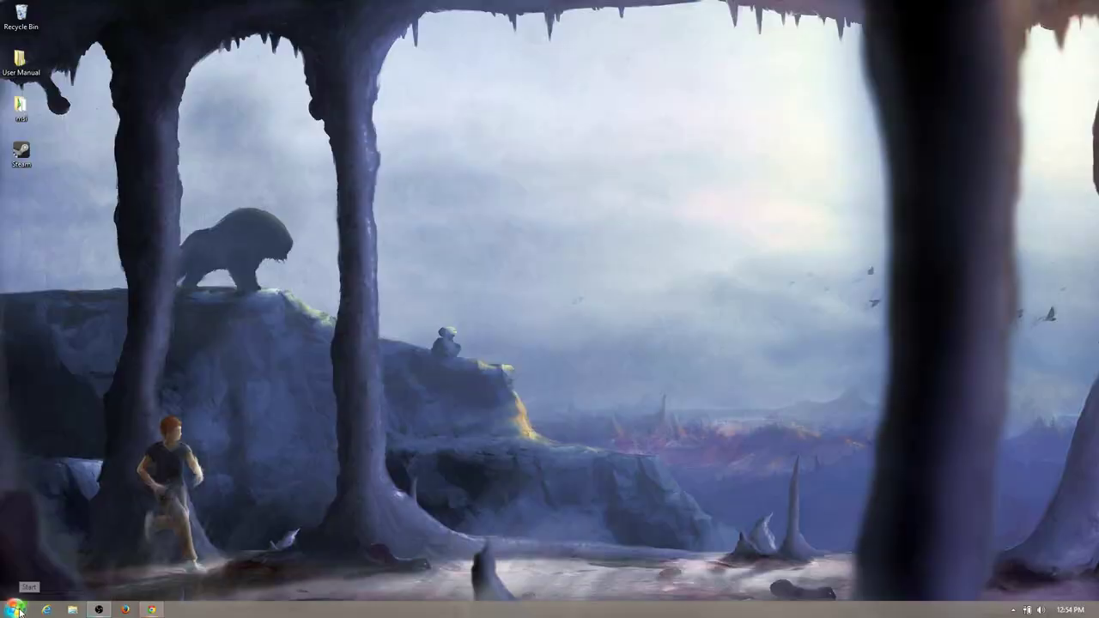
Open the Start menu added by StartIsBack on the desktop
click(17, 609)
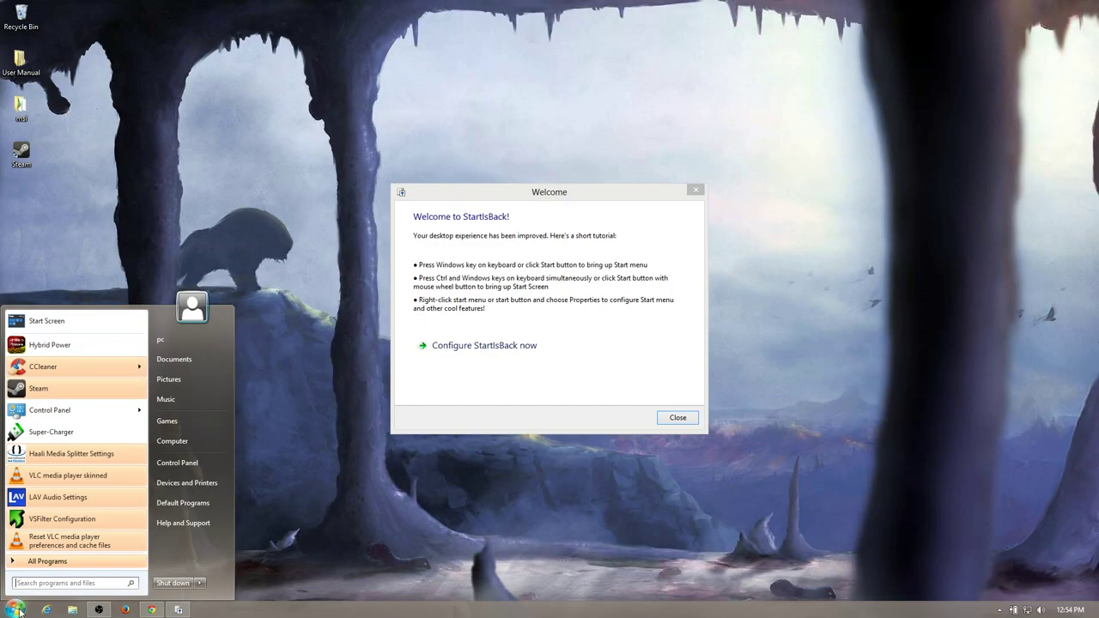
Configure StartIsBack to use the flat Windows logo start button, disable the top-right and bottom-right charms bar corners, and apply the changes
click(546, 339)
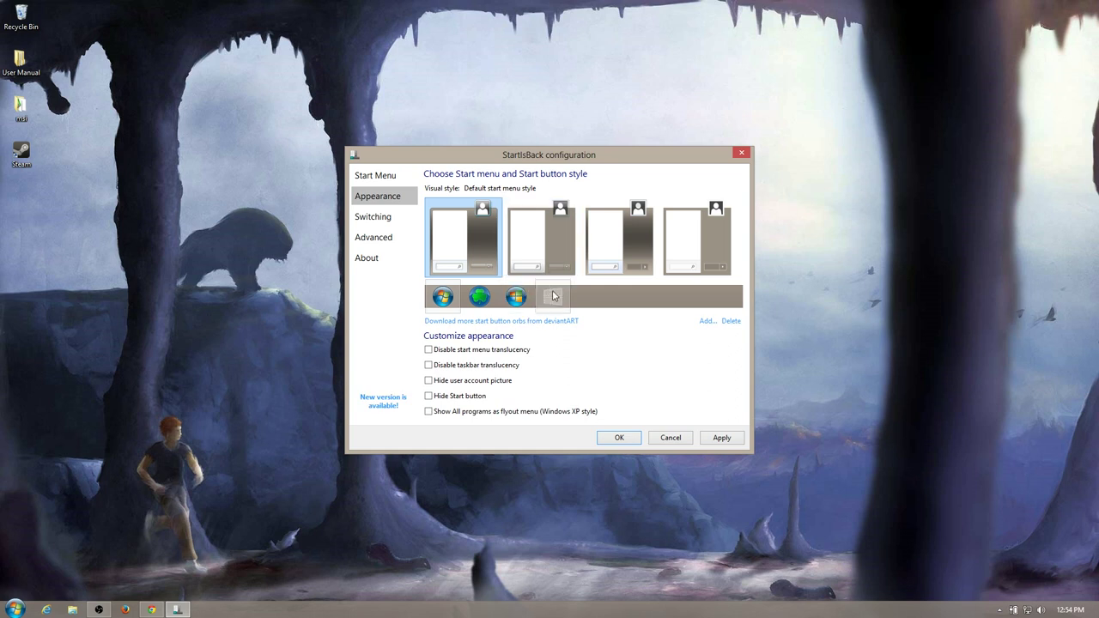
click(552, 296)
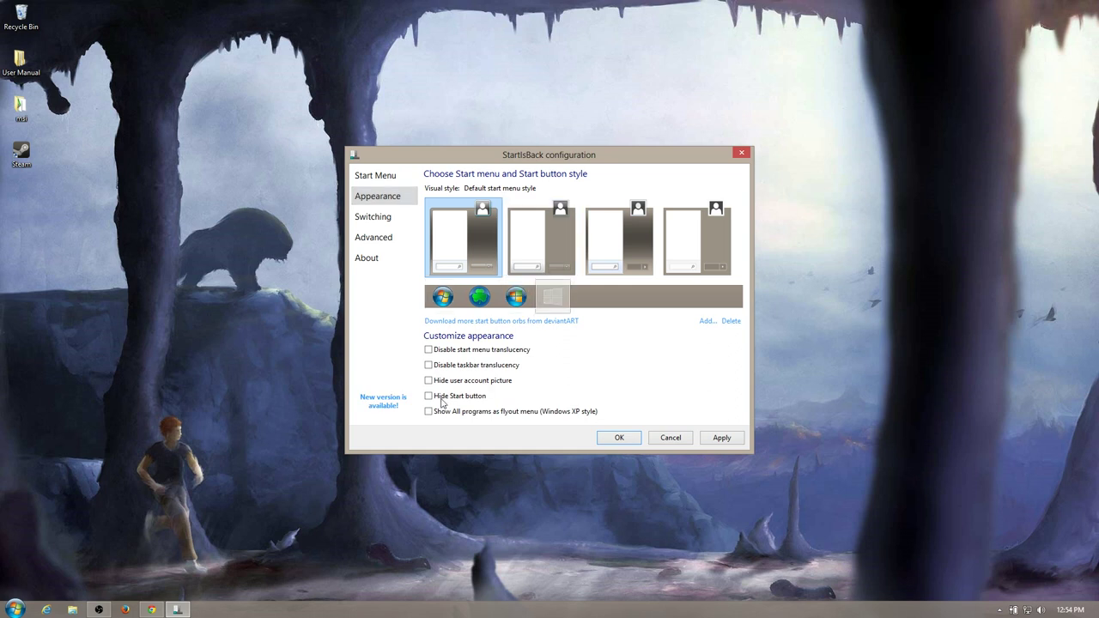
click(388, 225)
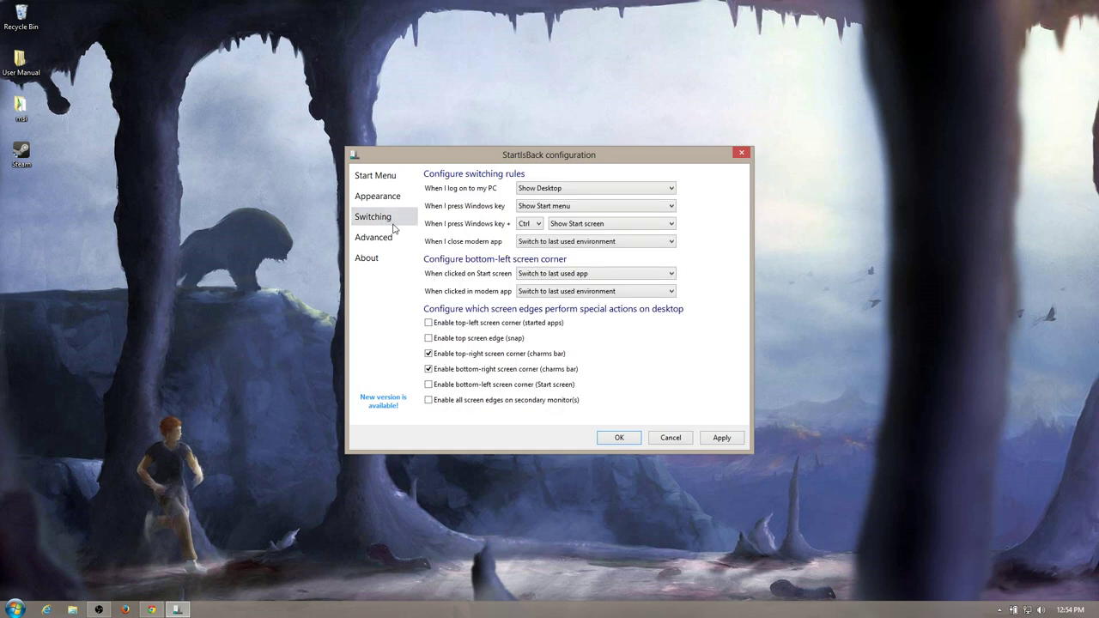
click(455, 355)
click(717, 439)
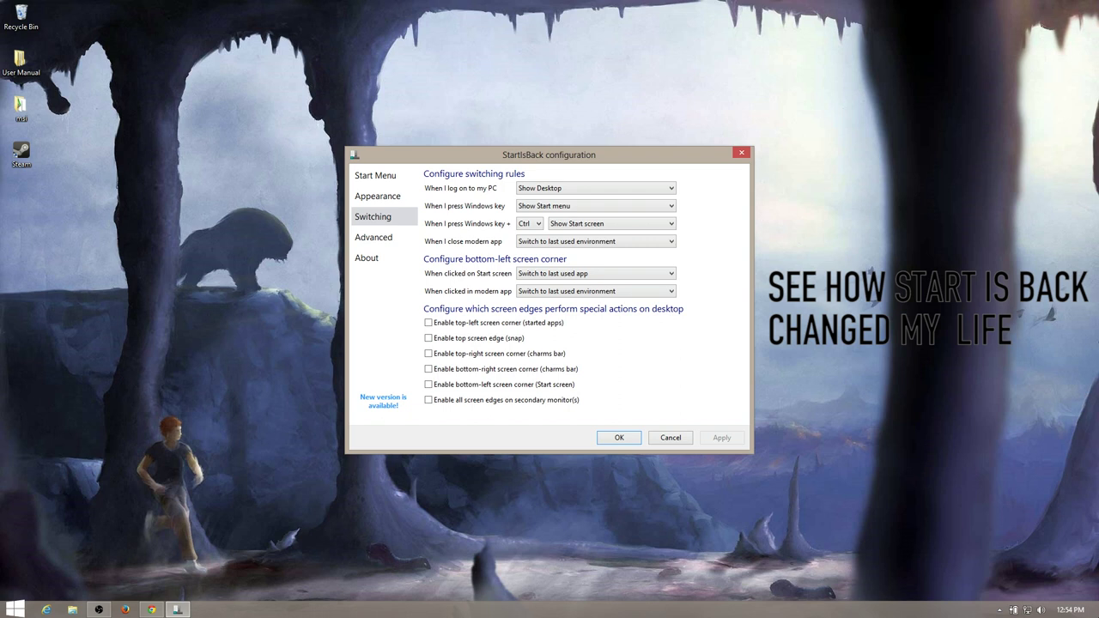
Glance through the Advanced, About and Appearance settings, and set the number of recent programs in the Start menu to 20
click(376, 241)
click(375, 257)
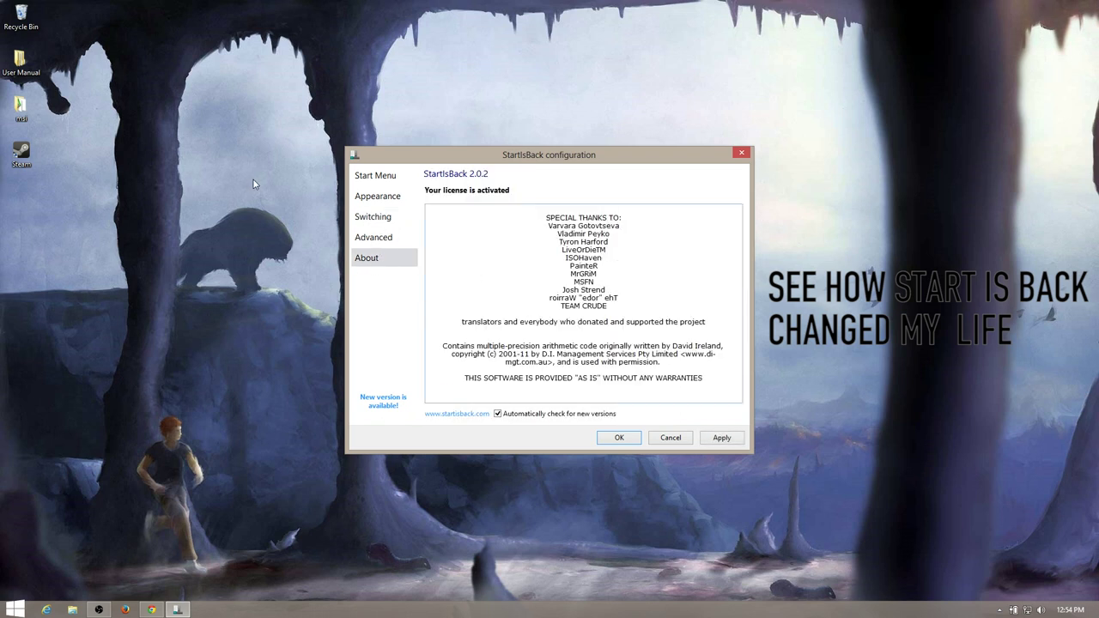
click(359, 199)
click(371, 180)
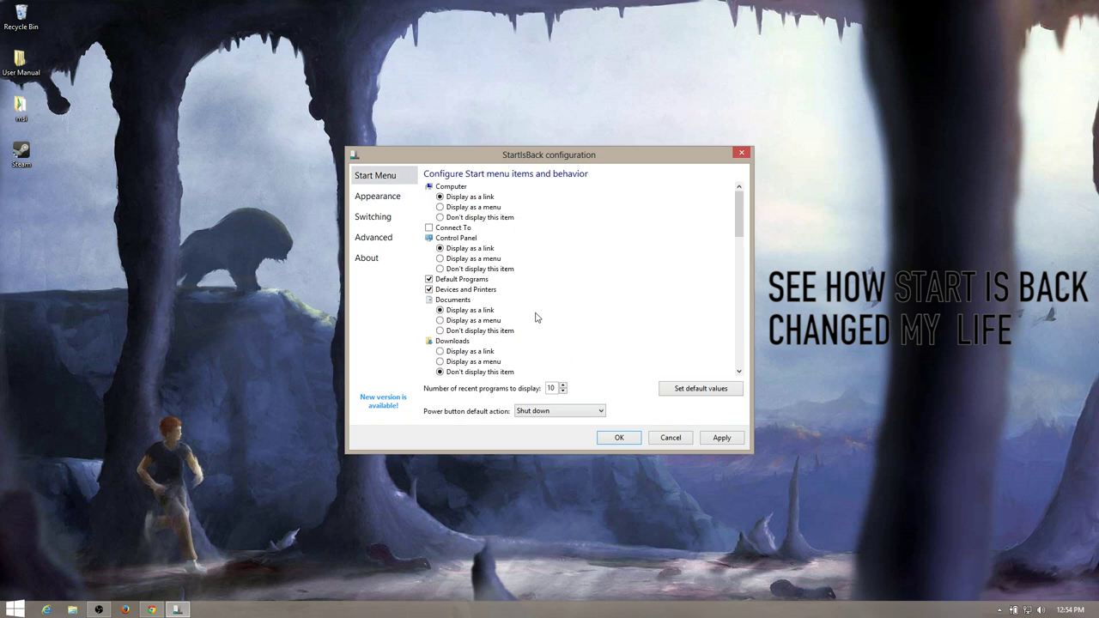
drag(557, 385, 506, 395)
text(2)
click(533, 339)
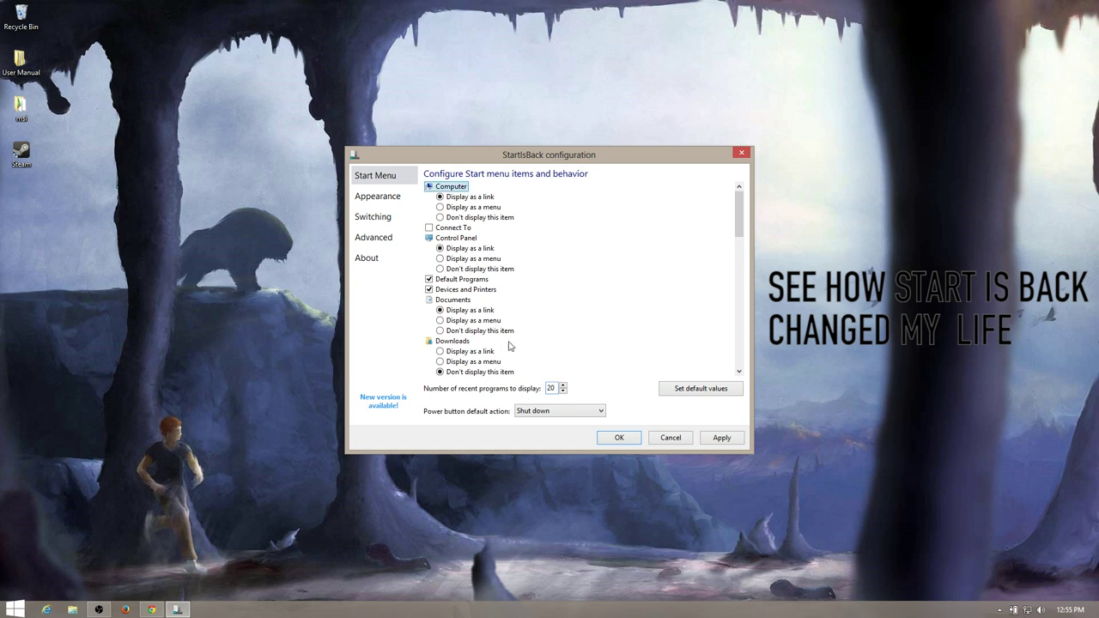
Set Downloads to display as a link and enable the Network item for the Start menu
click(475, 353)
scroll(515, 318, down, 5)
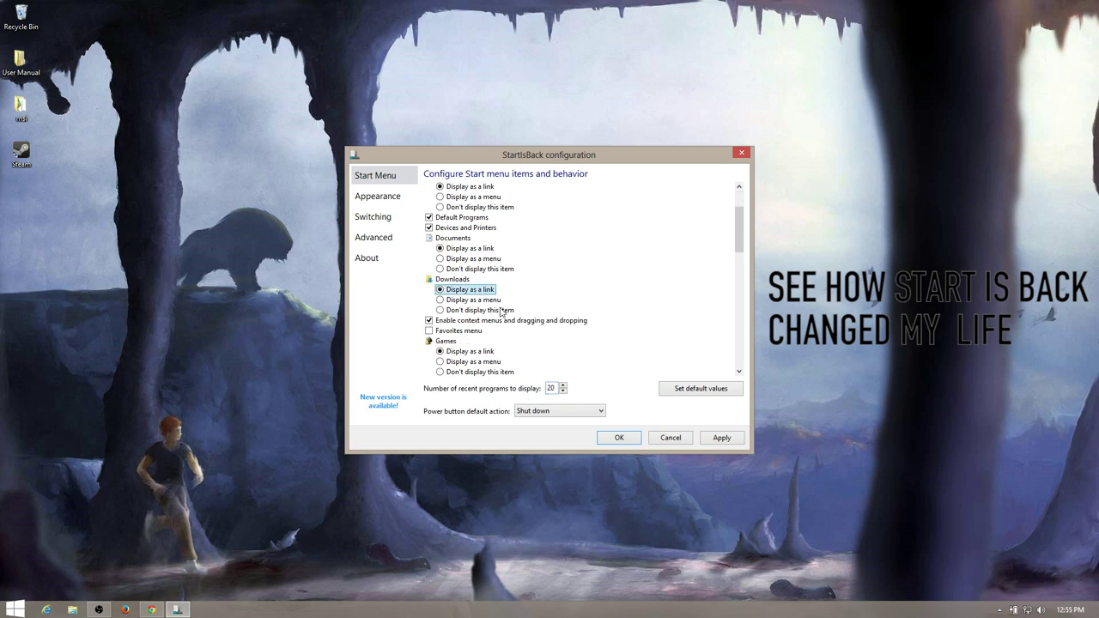
scroll(530, 320, down, 1)
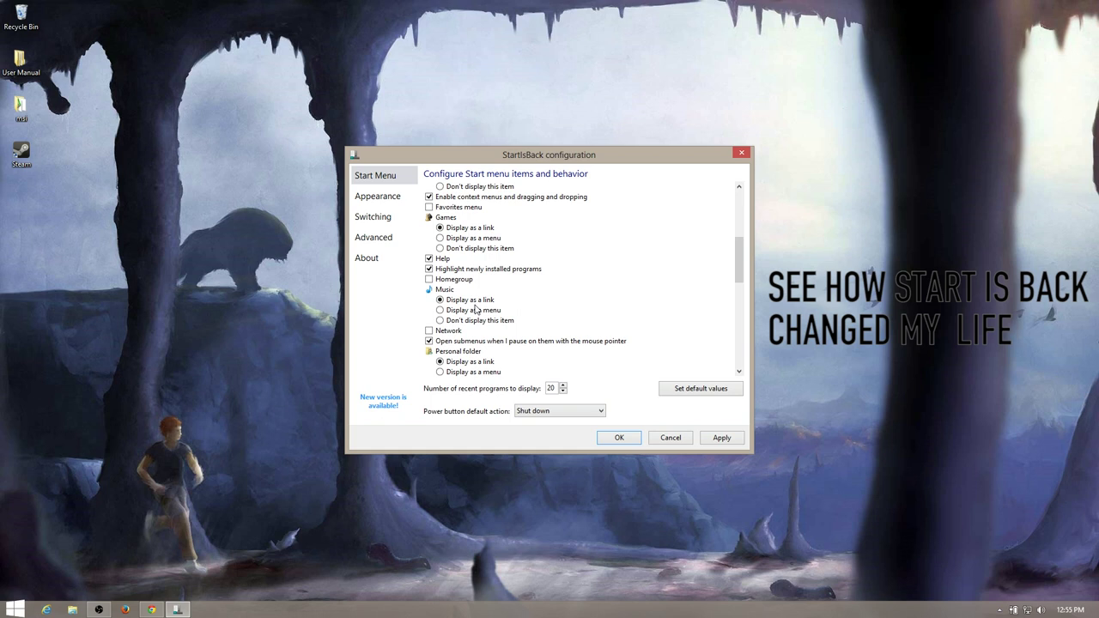
scroll(494, 322, down, 1)
click(448, 301)
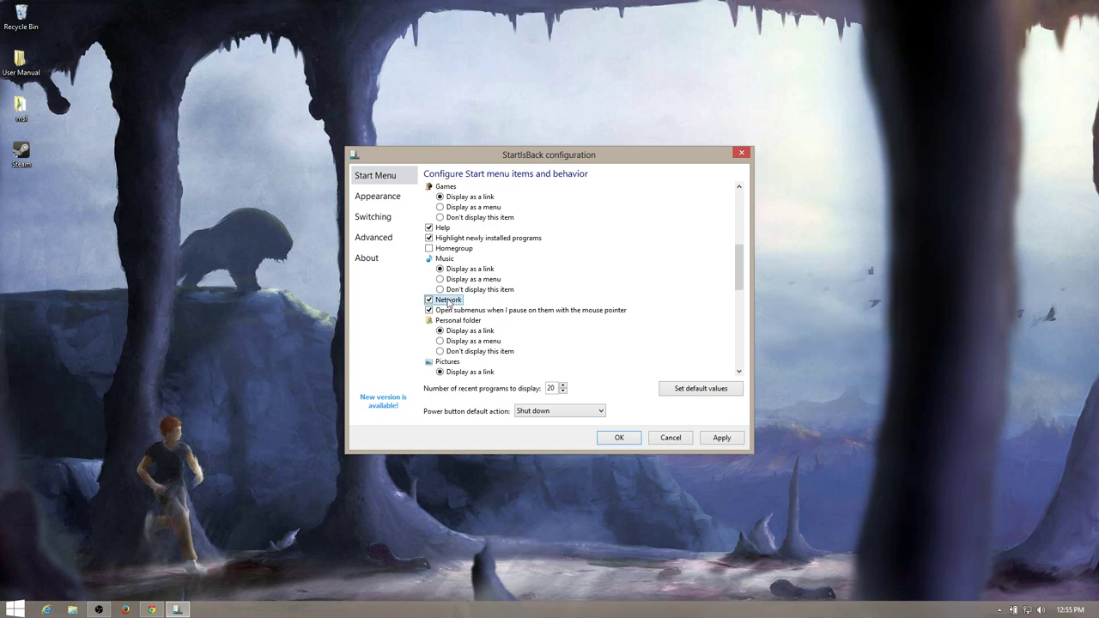
Set Videos to display as a link and turn off large icons for the Start menu
scroll(493, 335, down, 4)
scroll(494, 335, down, 1)
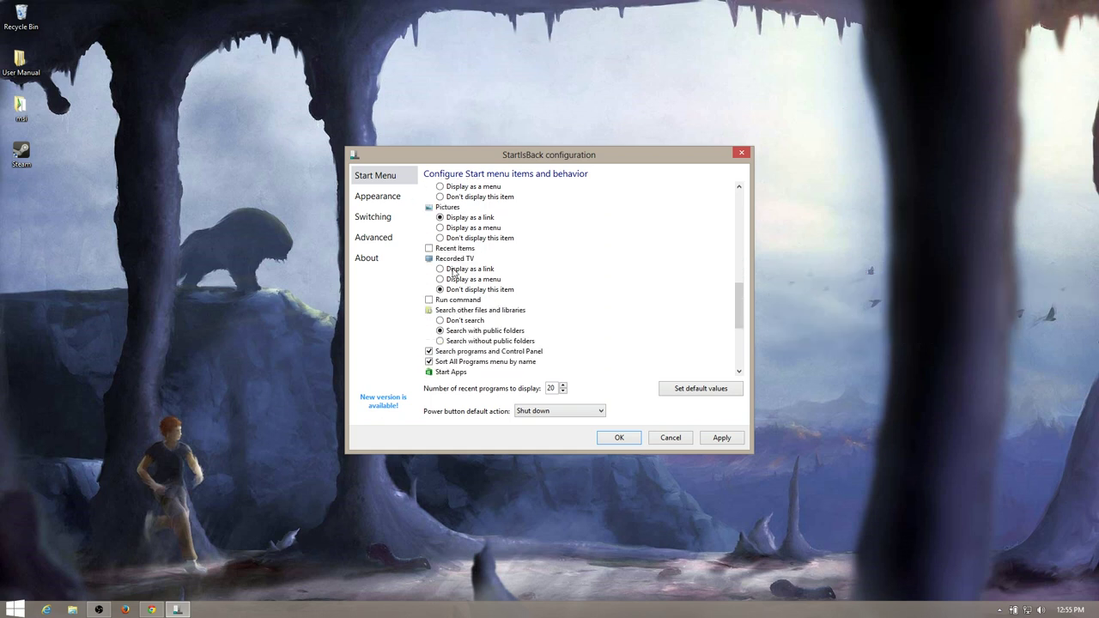
scroll(472, 347, down, 5)
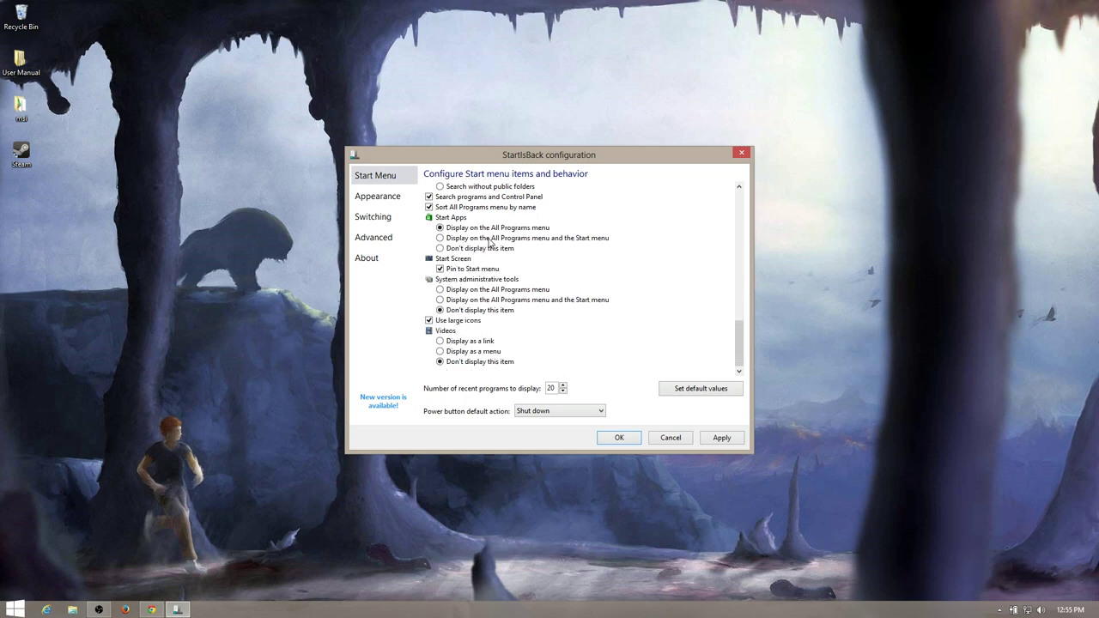
click(456, 344)
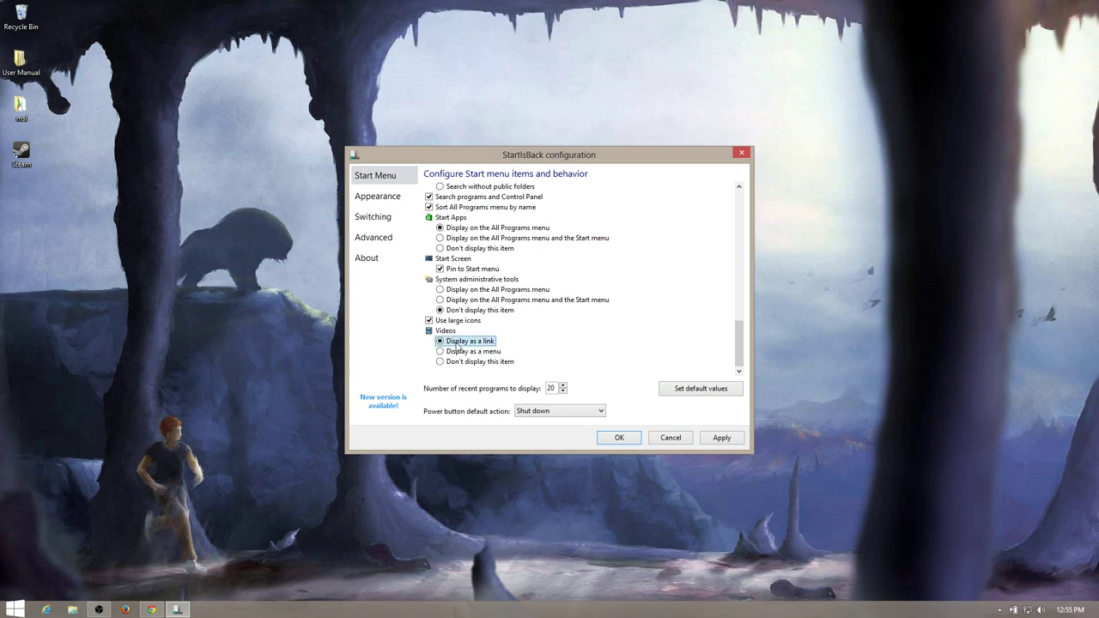
click(439, 322)
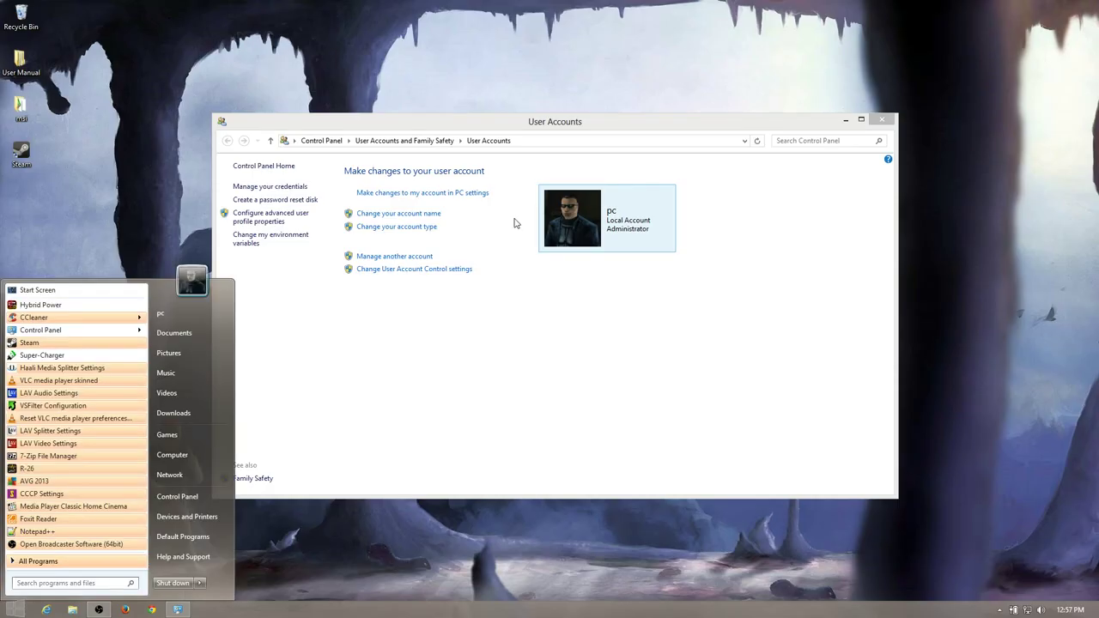
Check the customized Start menu on the desktop, and close the User Accounts window
click(515, 224)
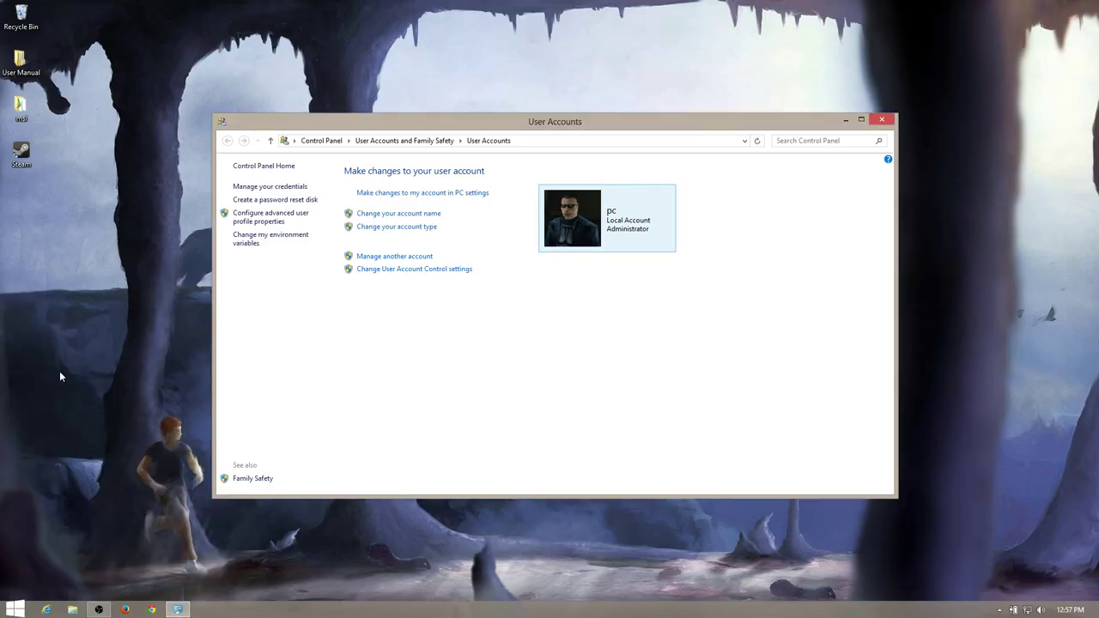
click(26, 608)
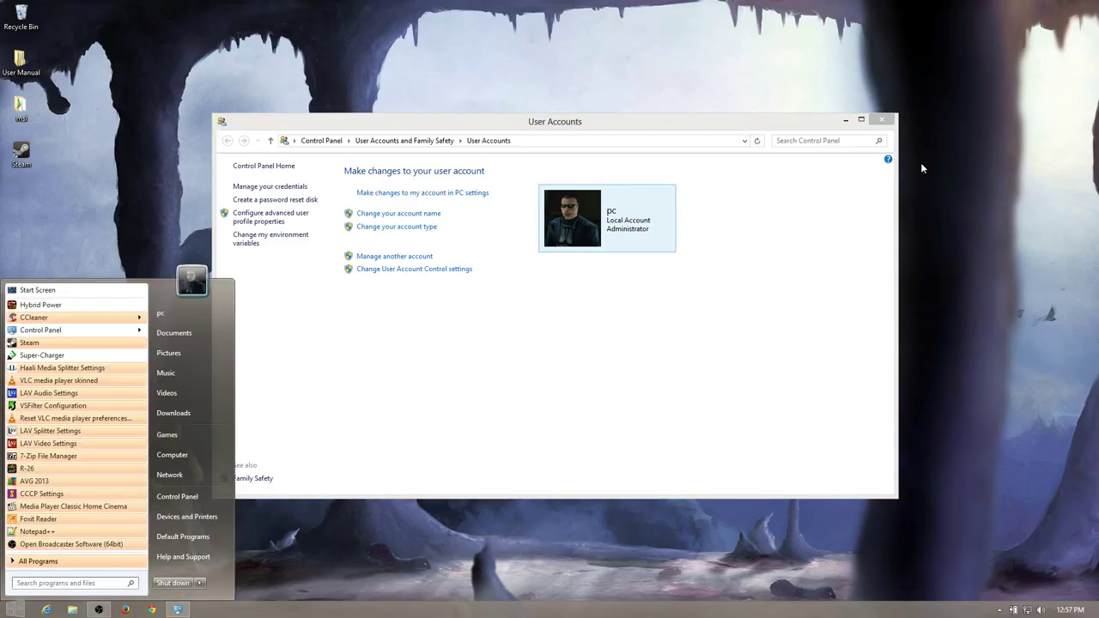
click(892, 116)
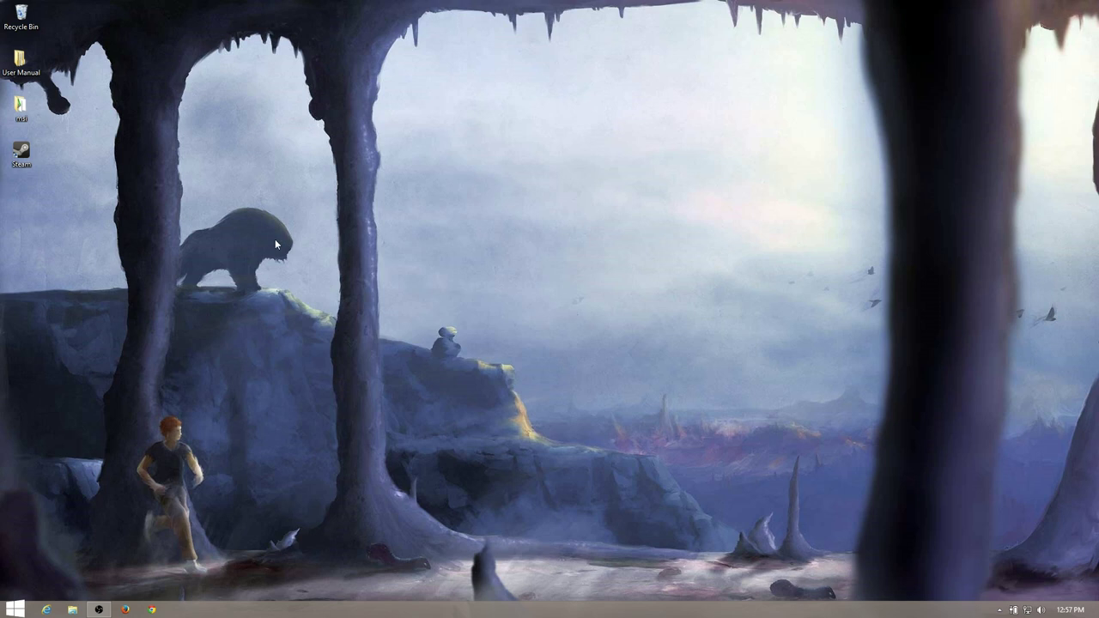
Empty the Recycle Bin, permanently deleting the AVG 2013 shortcut
right_click(30, 19)
click(98, 49)
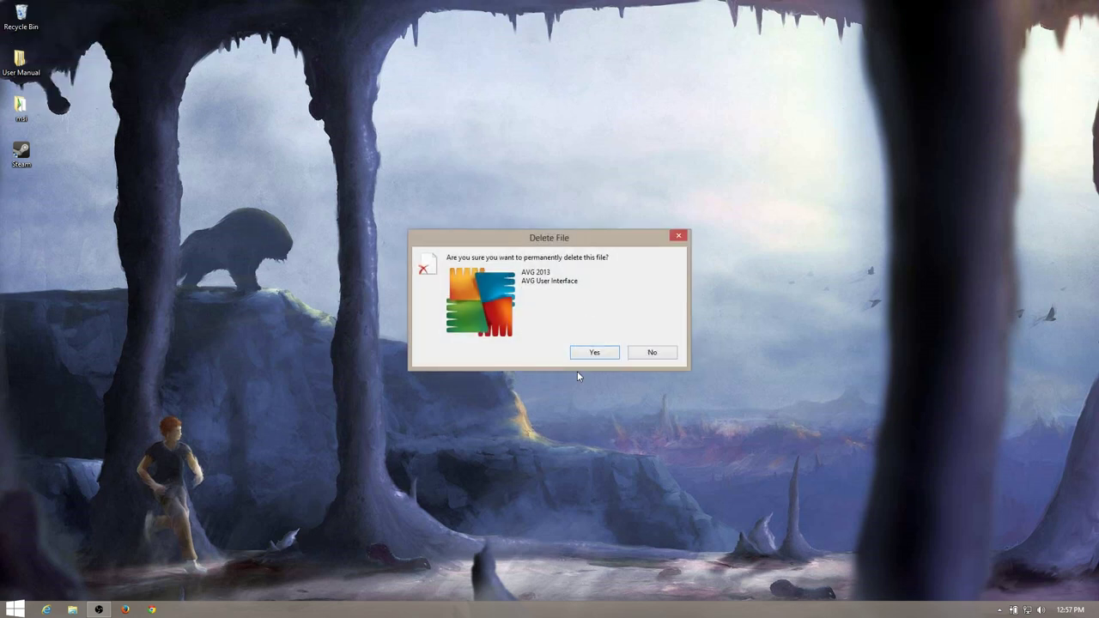
click(592, 352)
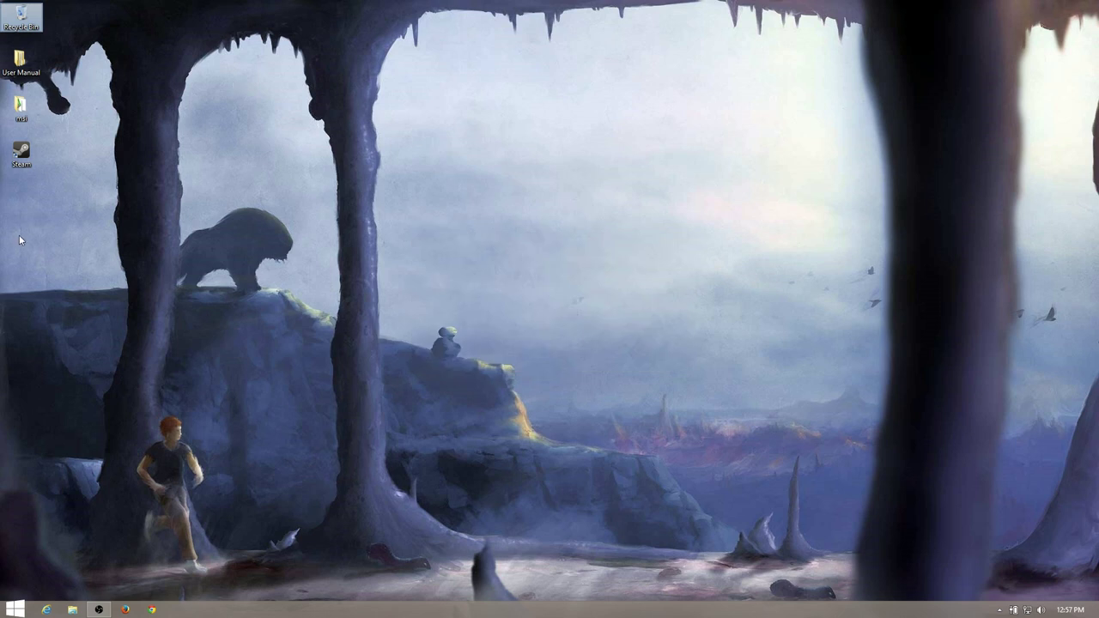
Pin the Steam desktop shortcut to the taskbar and bring up the Open Broadcaster Software window
drag(21, 154, 99, 609)
click(125, 609)
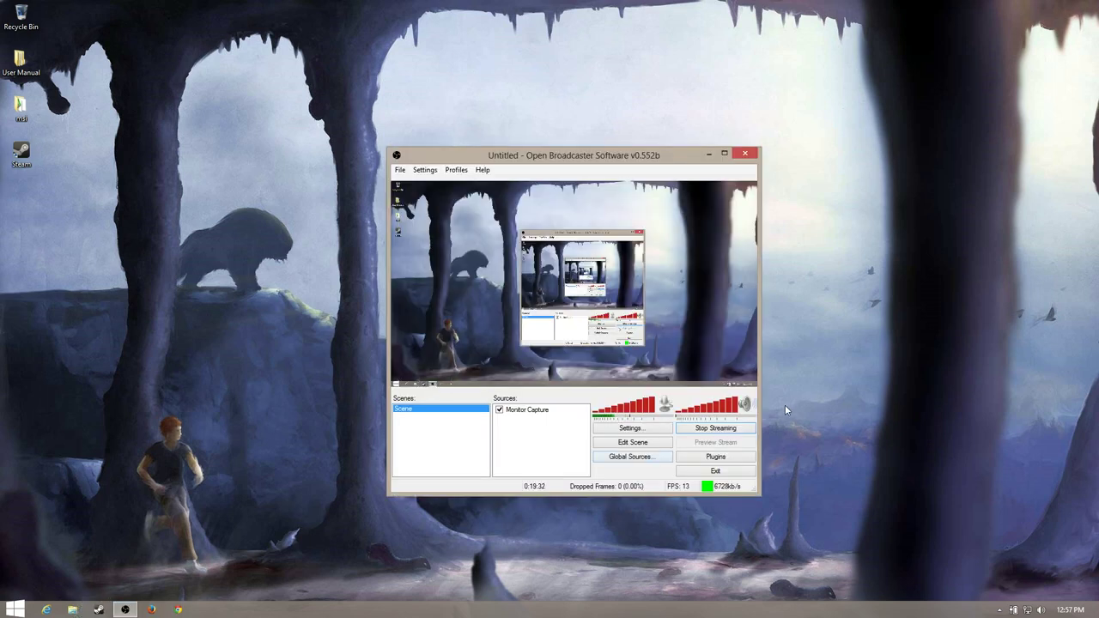